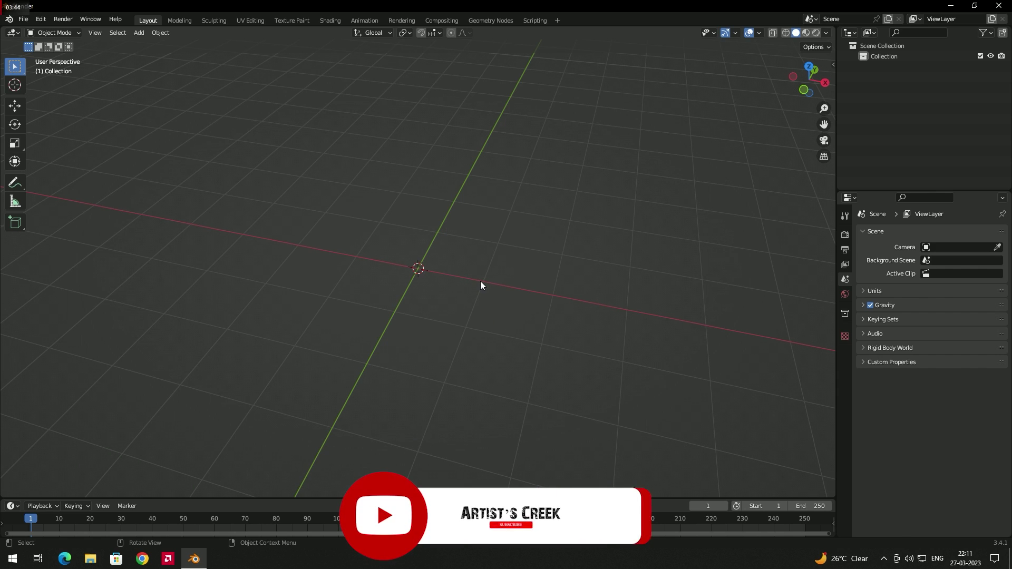
Add a torus mesh at the world origin.
key("shift+a")
mouse_move(482, 279)
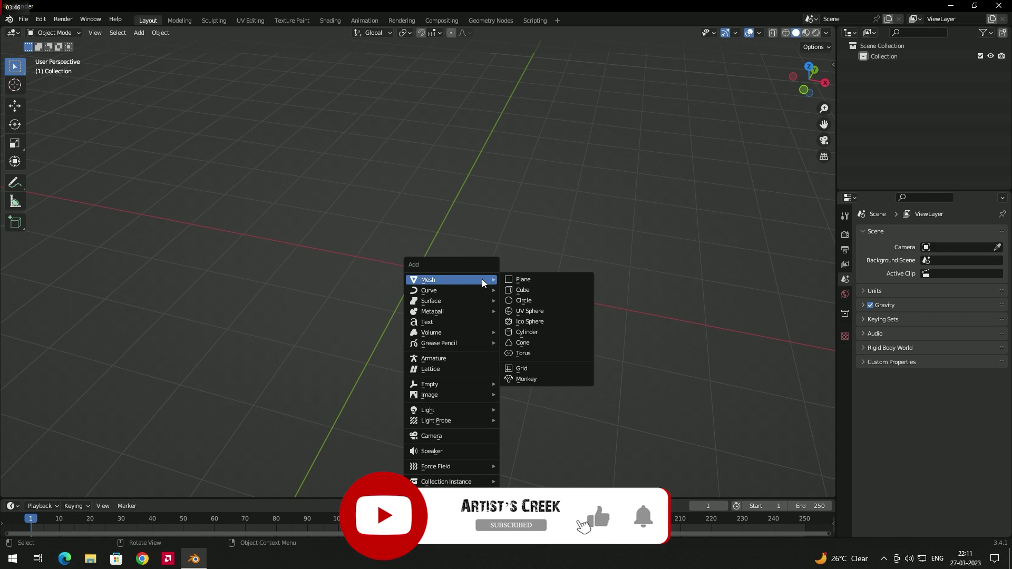
left_click(529, 353)
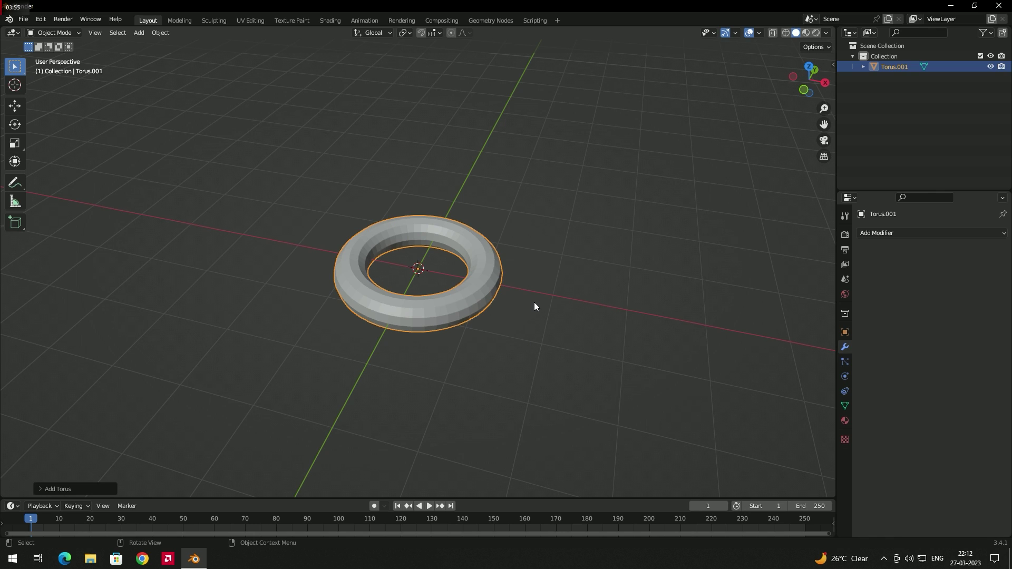
left_click(533, 306)
left_click(483, 296)
key("s")
left_click(511, 281)
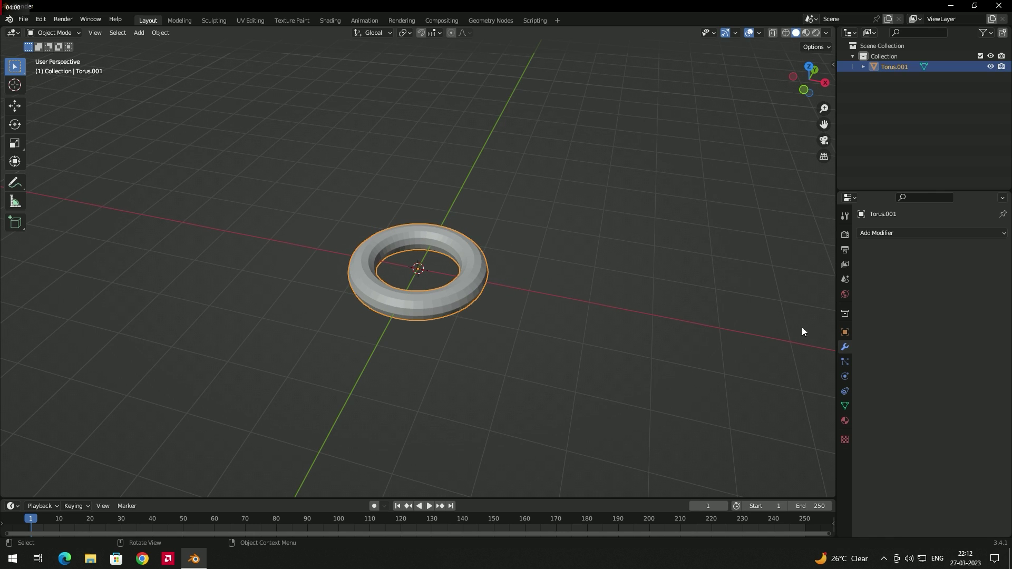
Add an Array modifier to the torus.
left_click(845, 264)
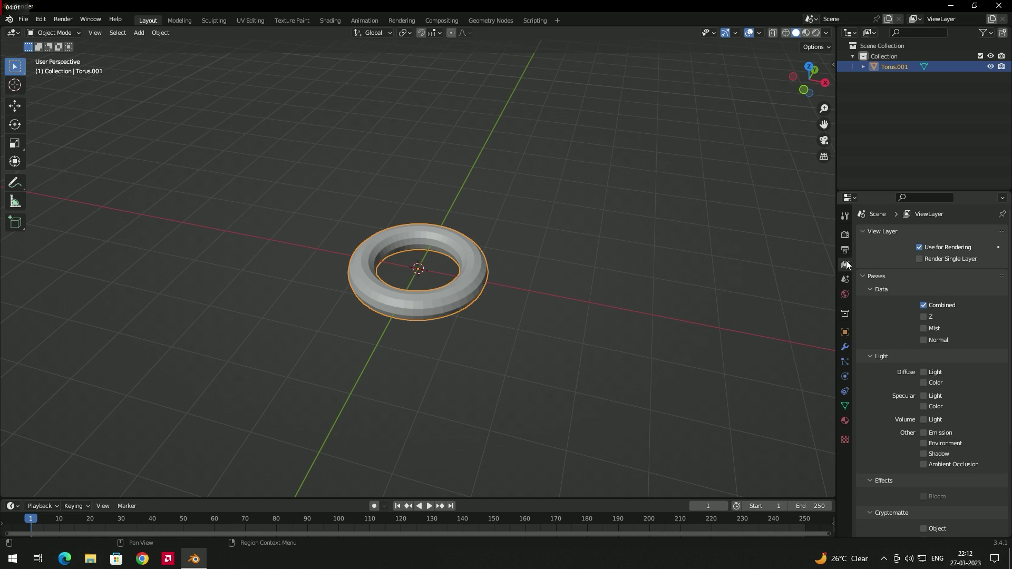
left_click(845, 349)
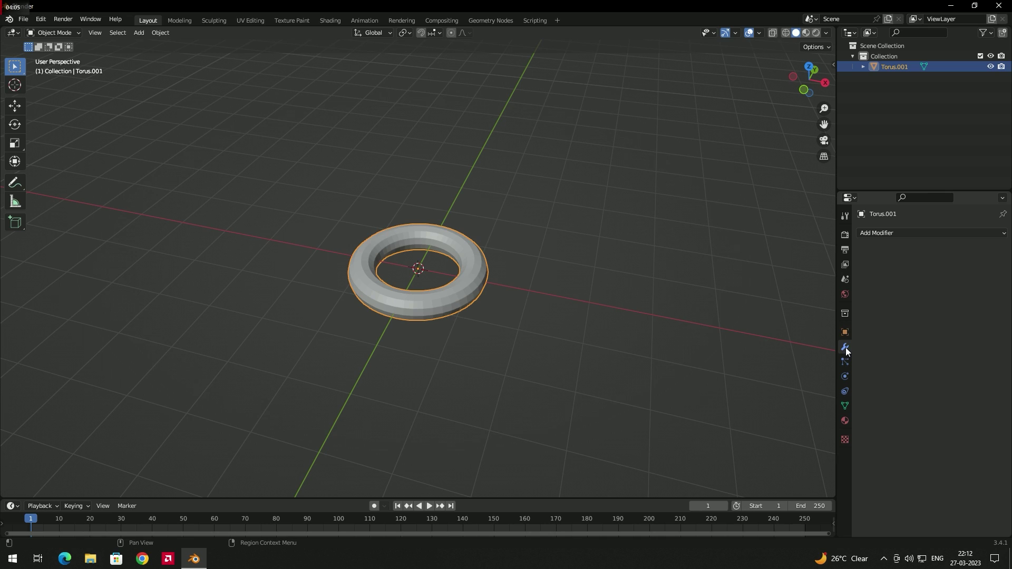
left_click(877, 236)
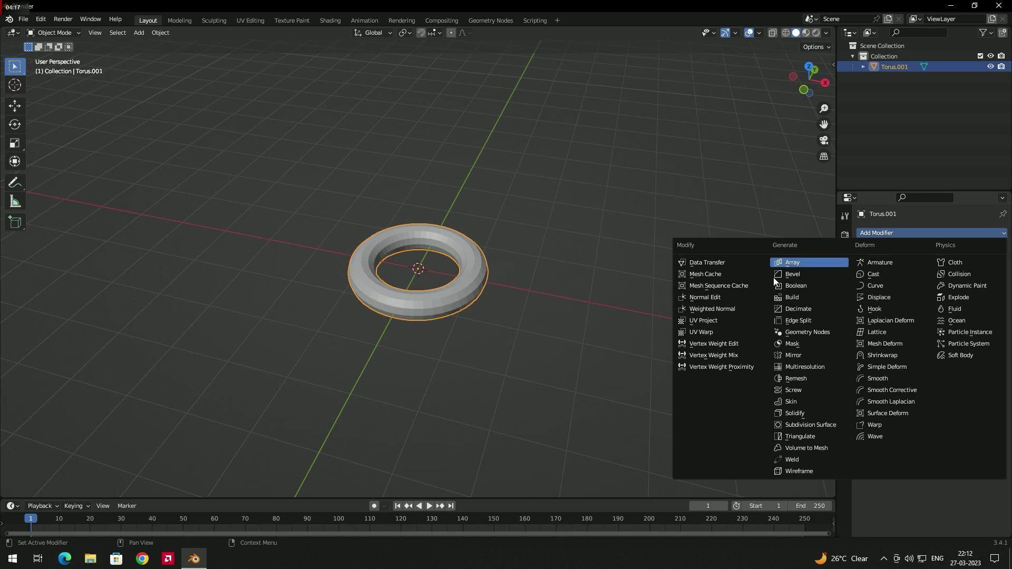
left_click(593, 273)
left_click(473, 293)
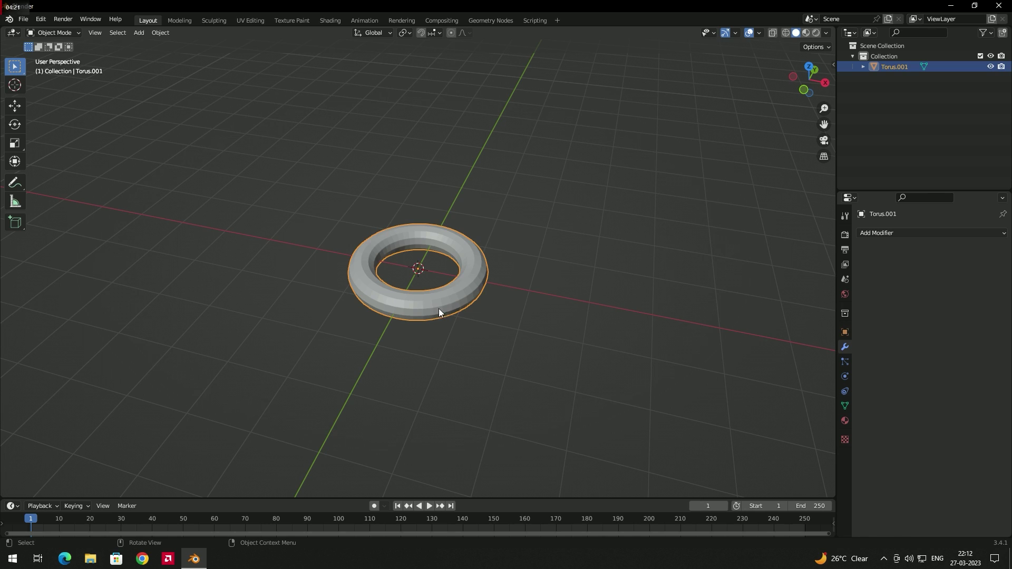
left_click(503, 296)
left_click(475, 285)
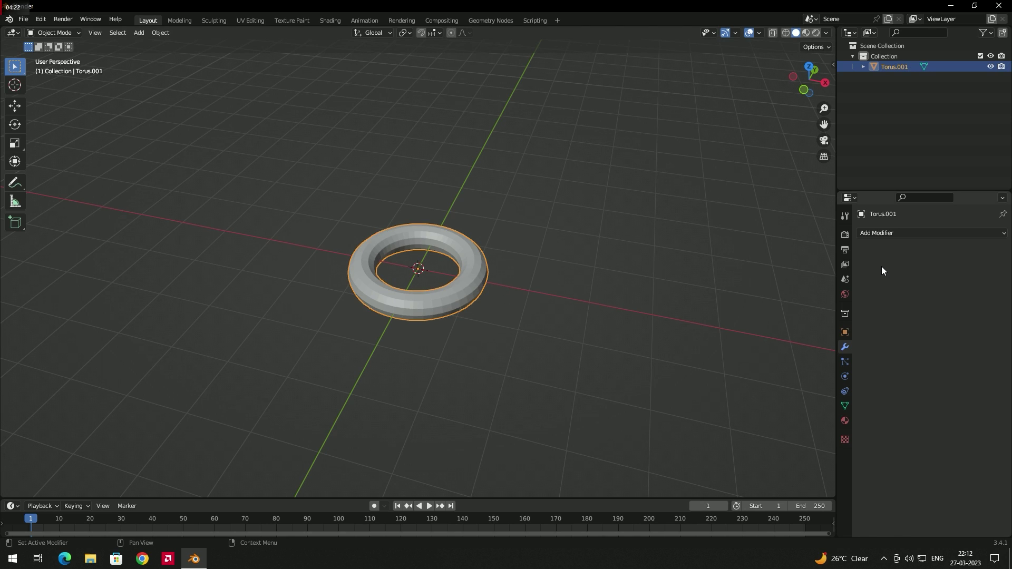
left_click(878, 234)
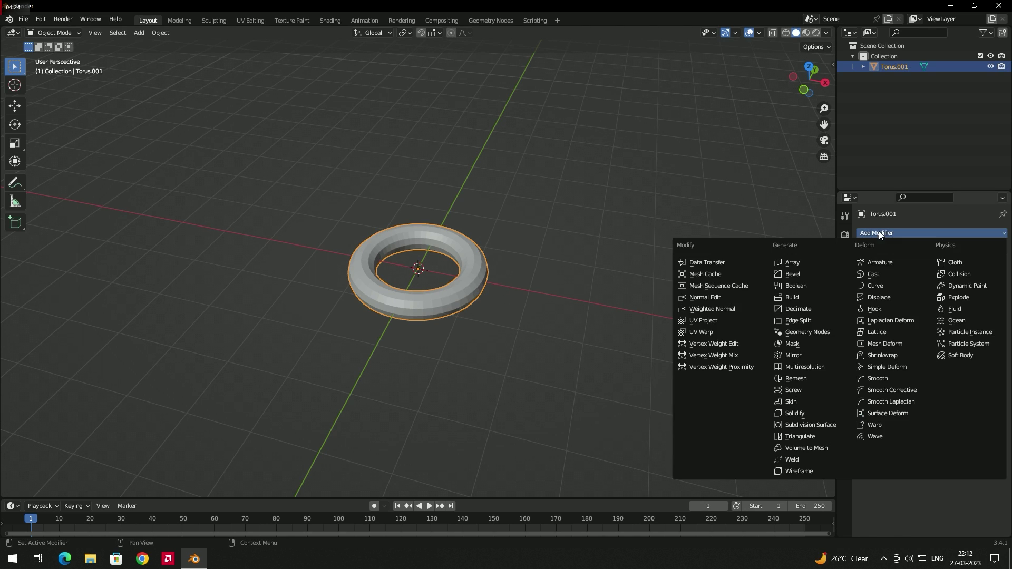
left_click(795, 264)
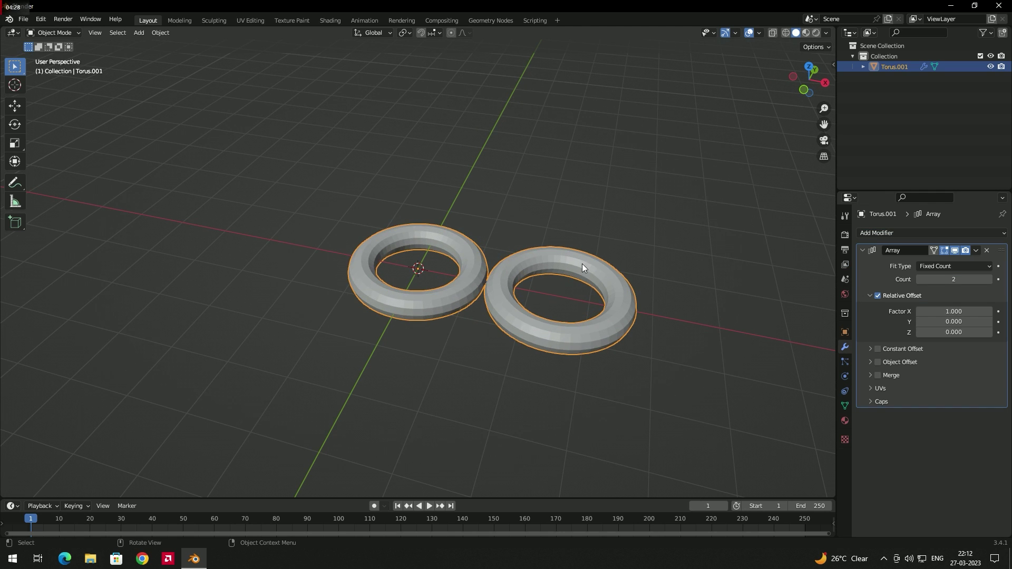
Set the Array modifier's count to 6 so the rings repeat in a row.
key("s")
left_click(529, 268)
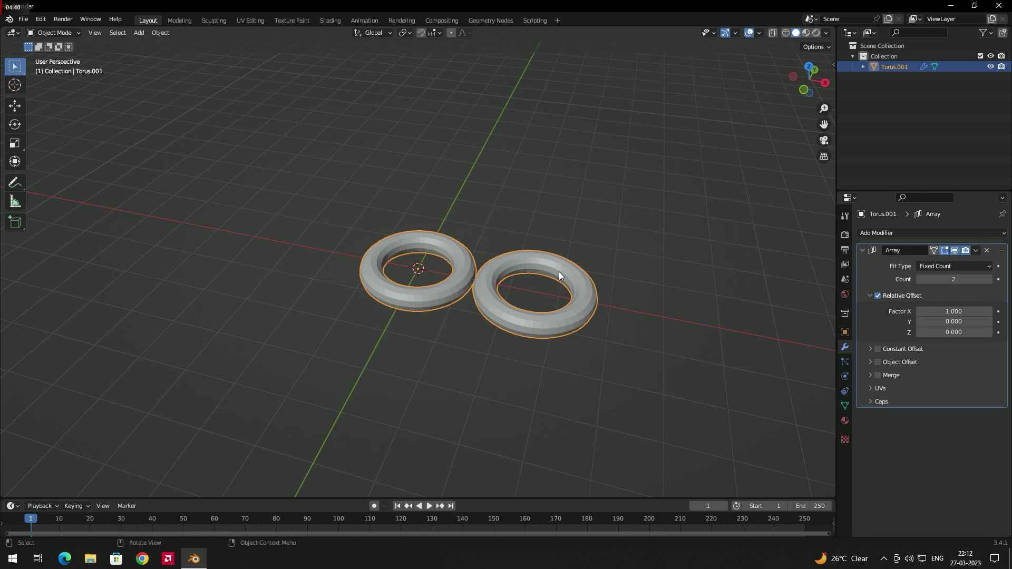
key("ctrl+z")
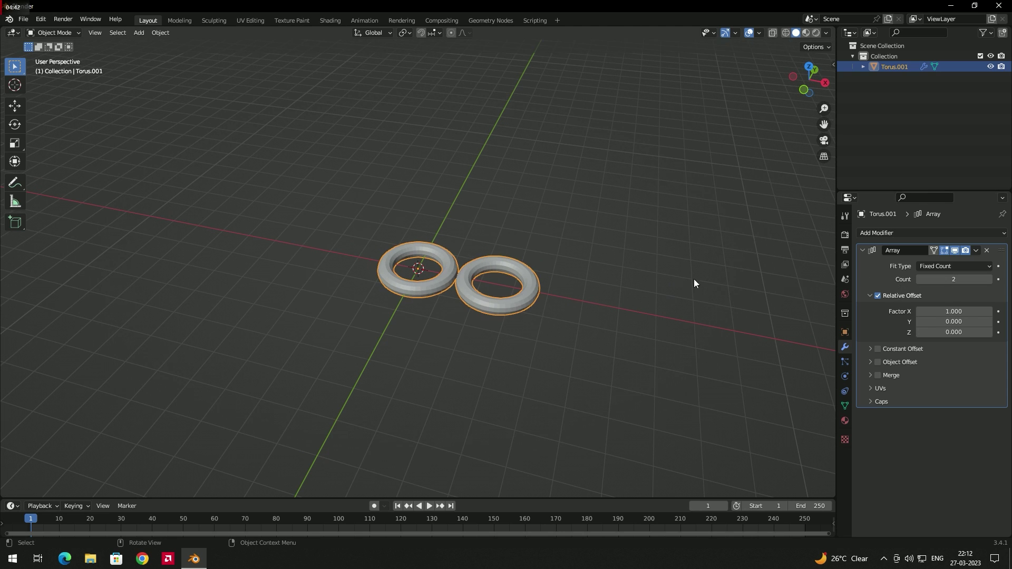
left_click(989, 279)
left_click(989, 279)
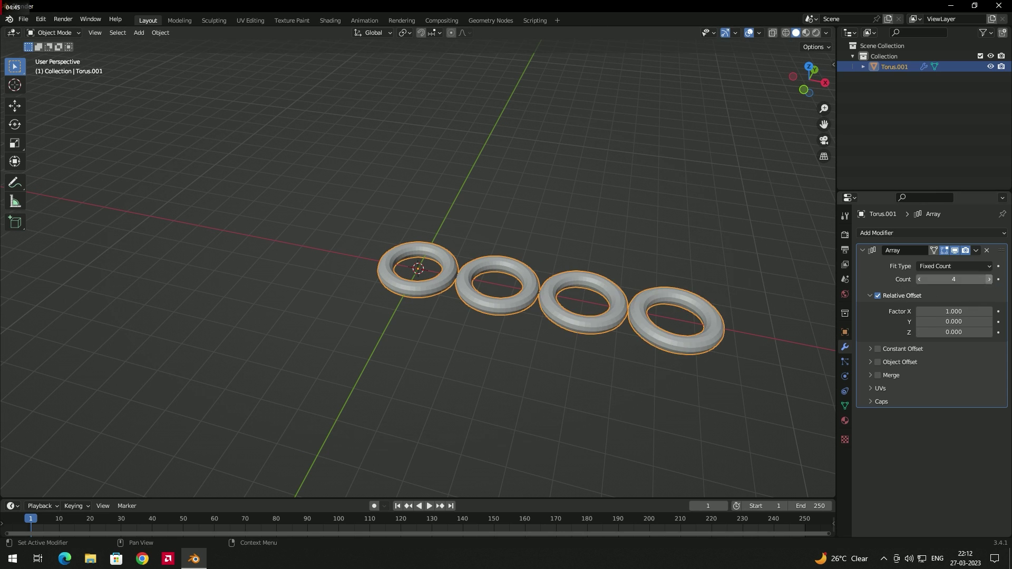
left_click(989, 279)
left_click(989, 279)
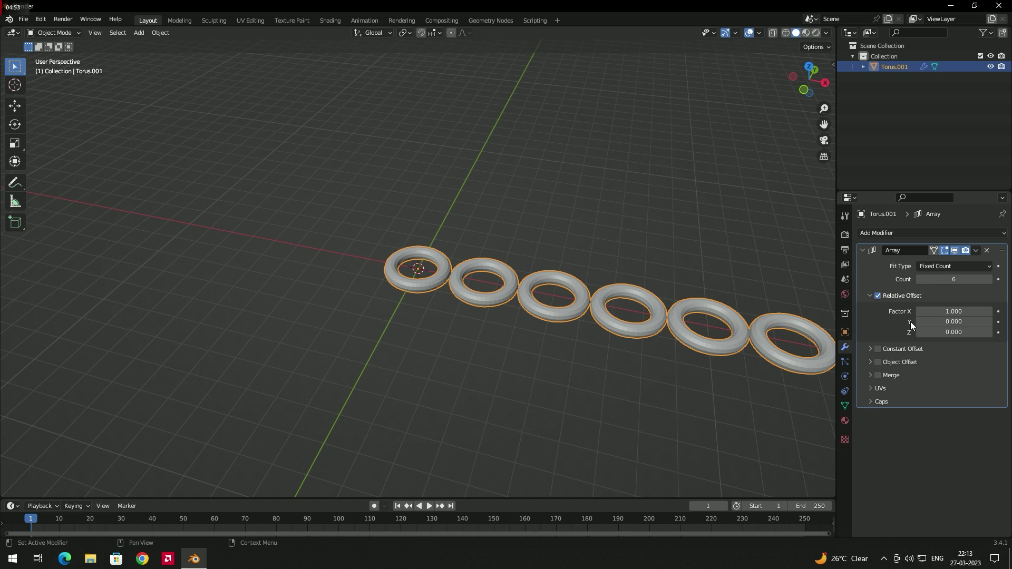
Set the array's relative offset Factor X to 1.300 to space the rings apart.
left_click(990, 312)
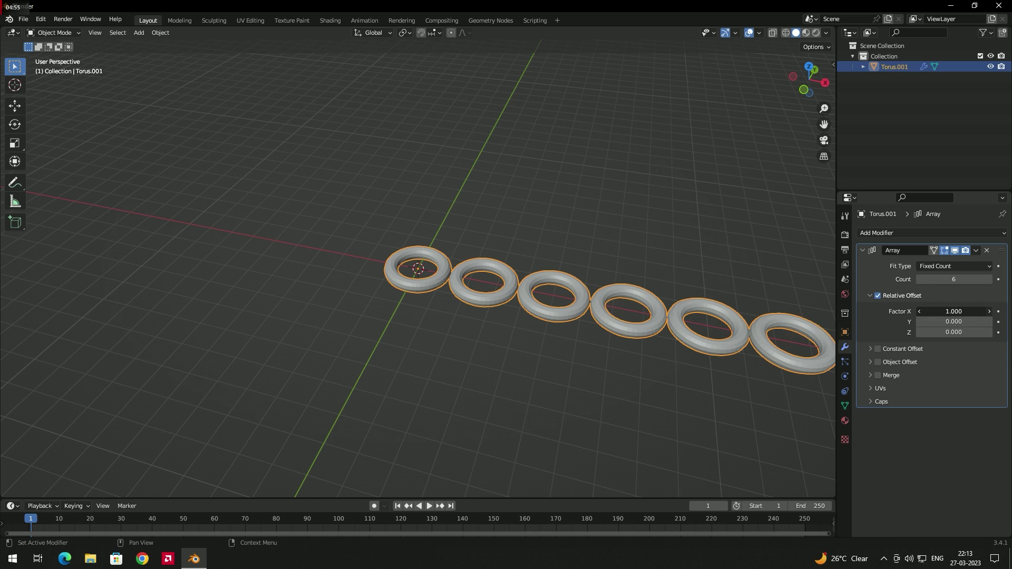
left_click(990, 312)
left_click(990, 312)
key("s")
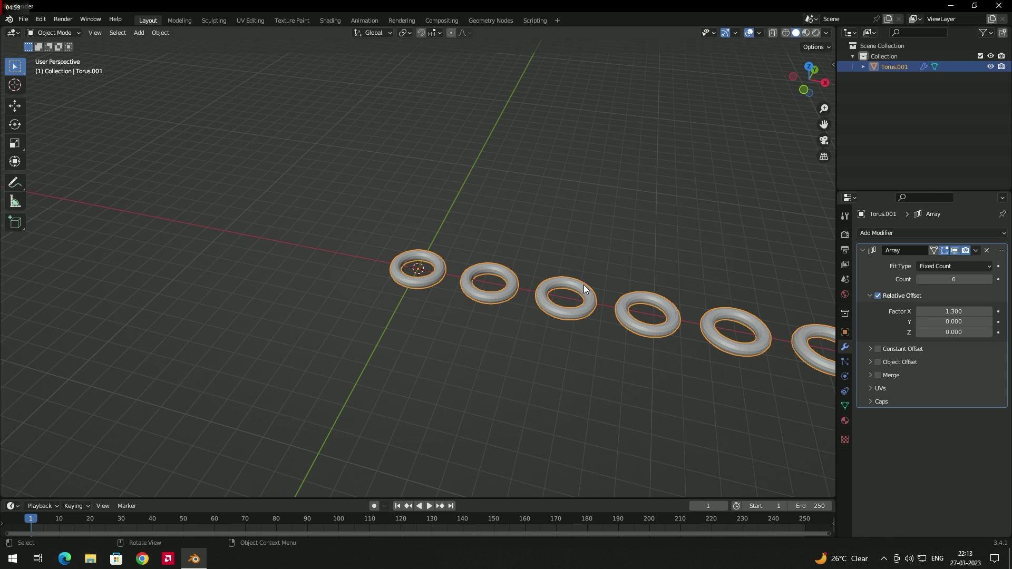
Reduce the array's relative offset Factor X to 0.600 so the rings overlap like a chain.
left_click(919, 314)
left_click(919, 314)
left_click(919, 314)
left_click(919, 314)
left_click(919, 314)
left_click(919, 314)
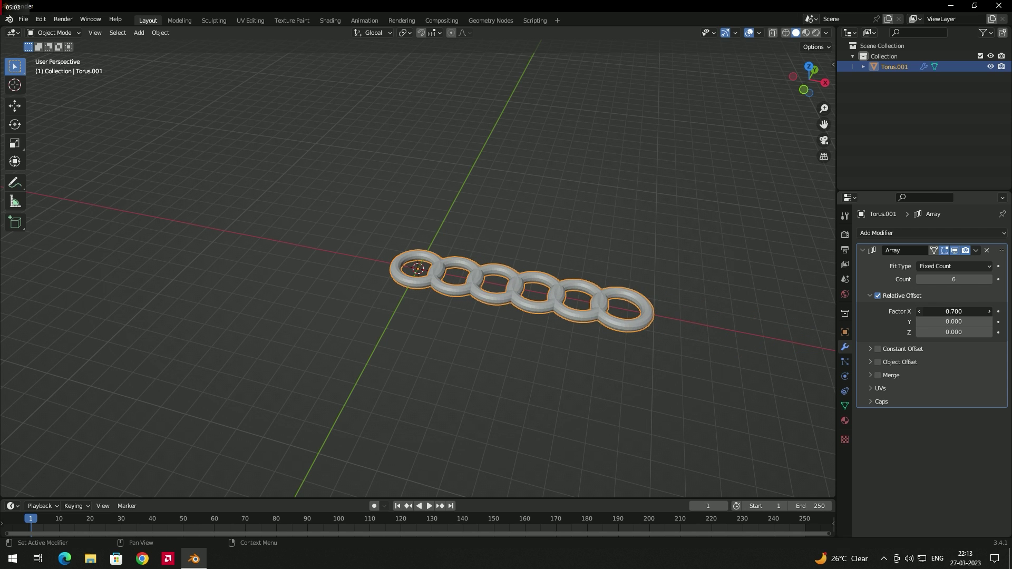
left_click(919, 314)
scroll(453, 304, "up", 3)
middle_click_drag(561, 308, 537, 260)
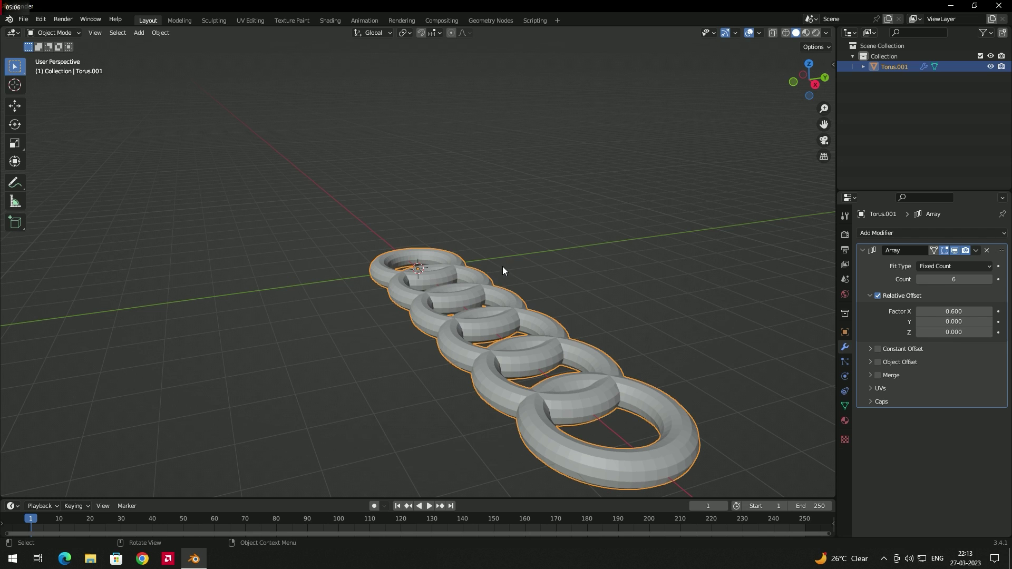
scroll(540, 266, "down", 2)
middle_click_drag(481, 290, 548, 279)
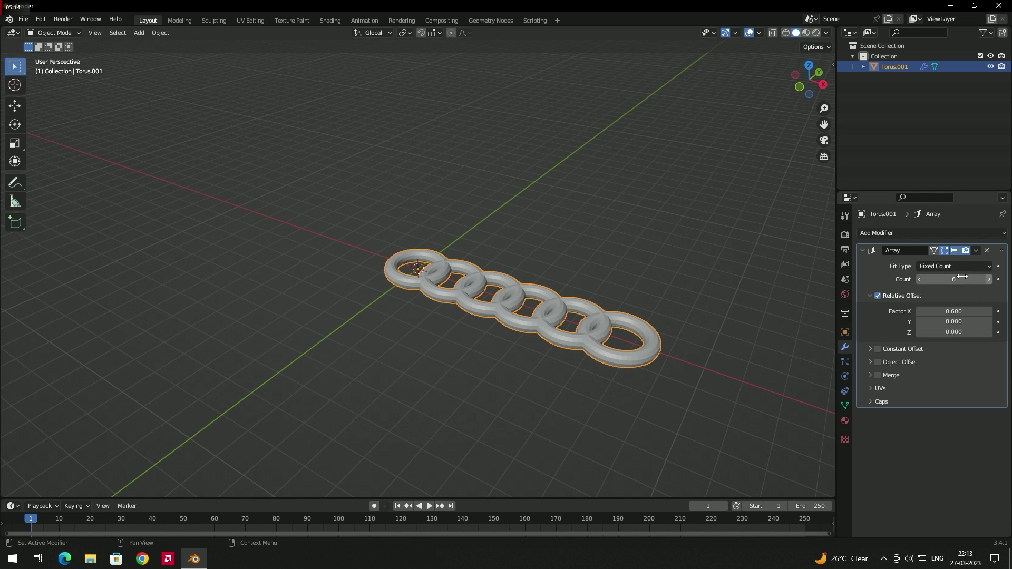
Raise the Array modifier's count to 10 rings.
left_click(989, 280)
left_click(989, 279)
left_click(989, 280)
left_click(989, 279)
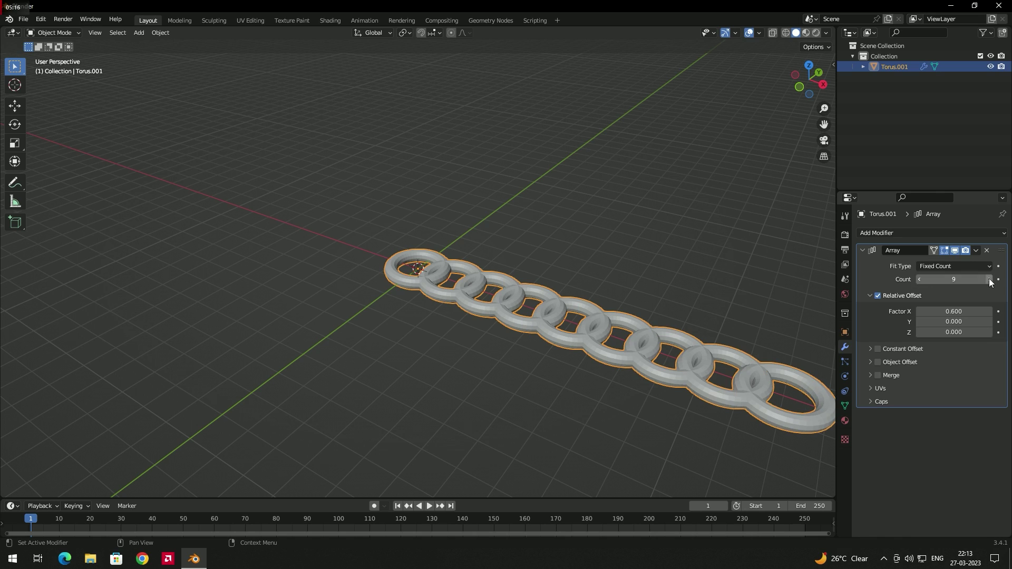
left_click(989, 280)
left_click(989, 279)
mouse_move(977, 279)
left_mouse_down()
mouse_move(927, 279)
mouse_move(991, 279)
left_mouse_up()
left_click(965, 280)
type("32")
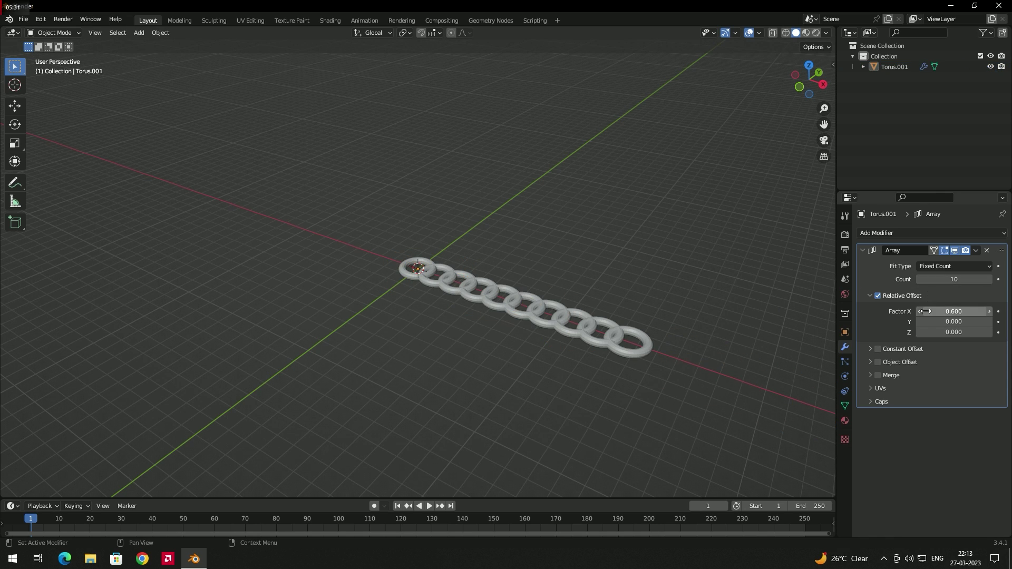
Set the array's relative offset Factor X back to 1.000 and select the ring array.
mouse_move(953, 312)
left_mouse_down()
mouse_move(980, 311)
mouse_move(946, 311)
left_mouse_up()
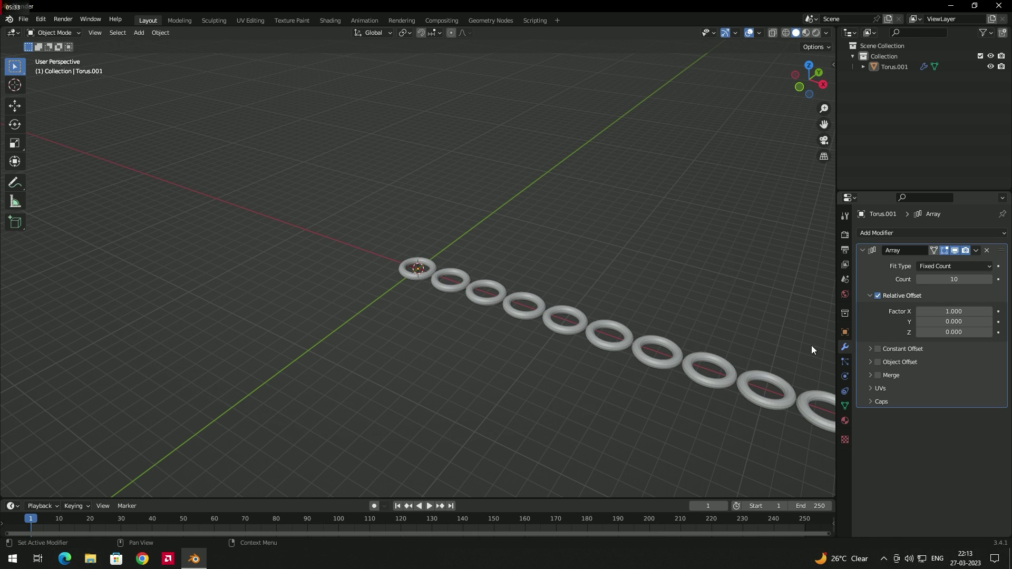
left_click(545, 307)
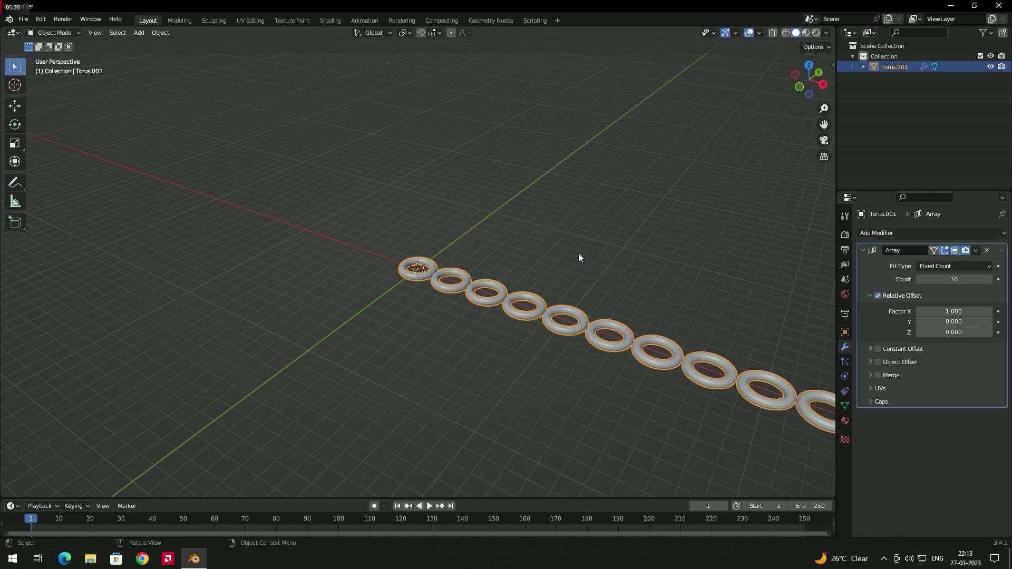
left_click(511, 265)
scroll(433, 266, "up", 5)
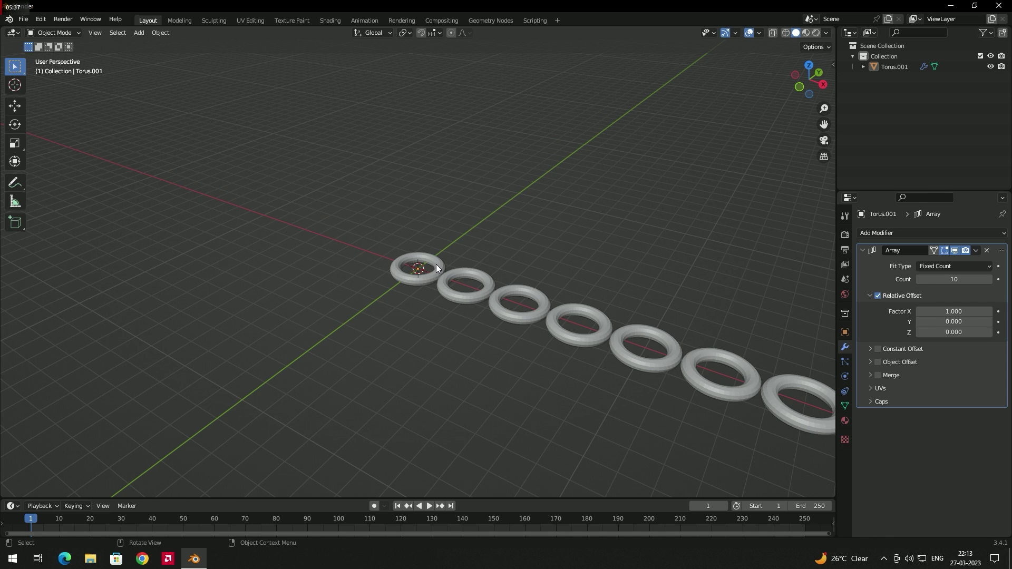
left_click(454, 251)
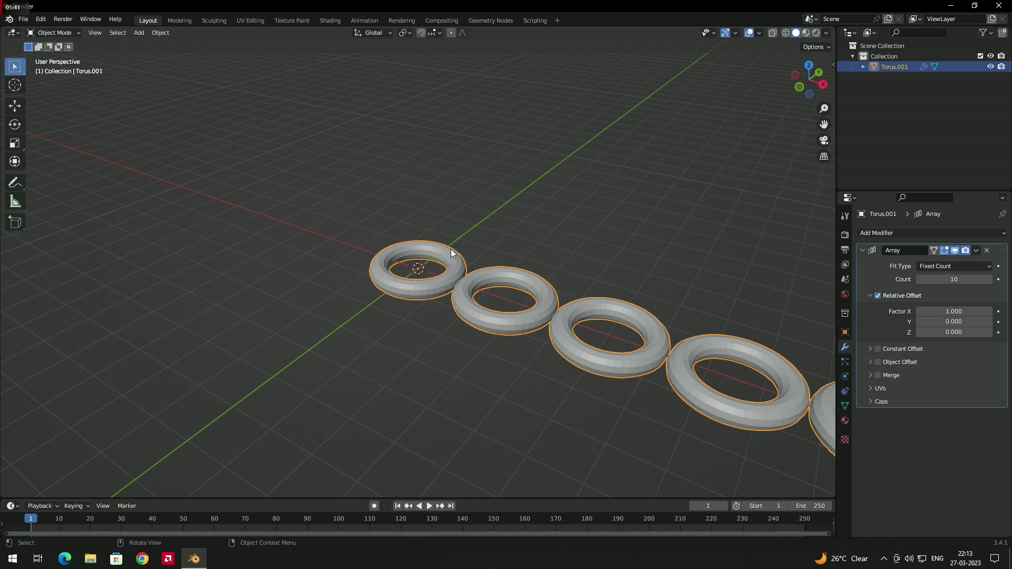
scroll(551, 285, "down", 2)
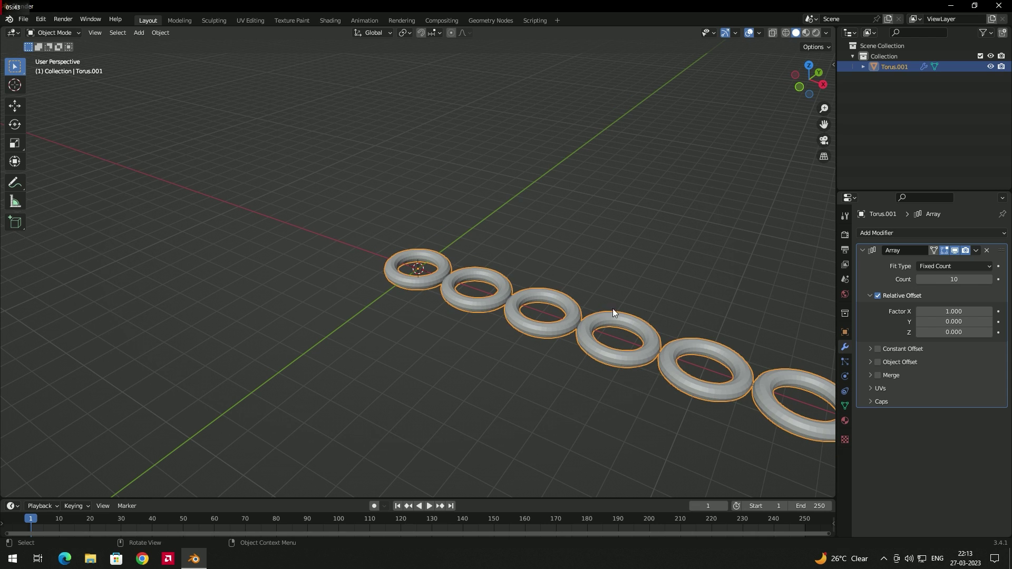
scroll(463, 238, "up", 2)
left_click(494, 258)
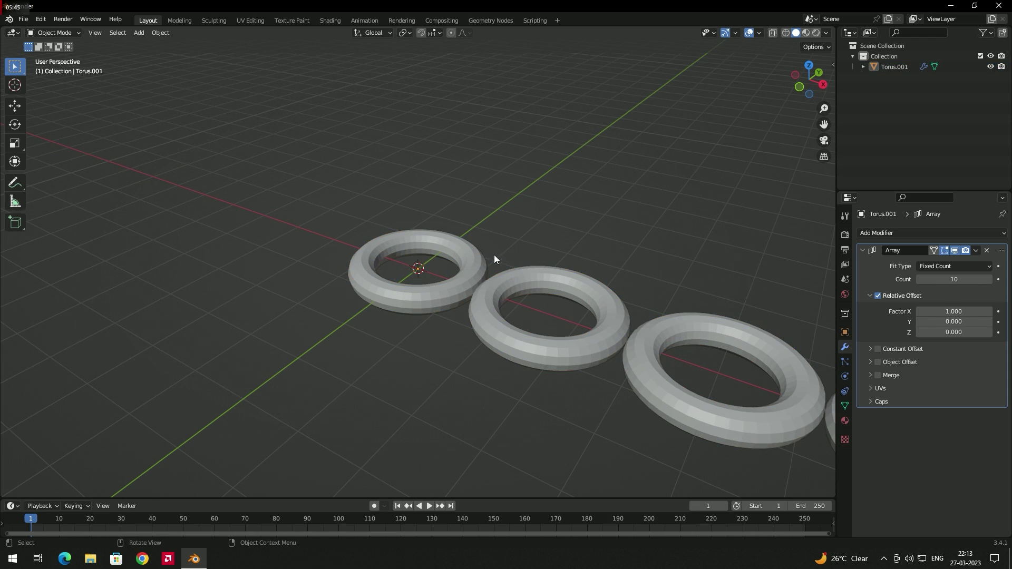
left_click(469, 243)
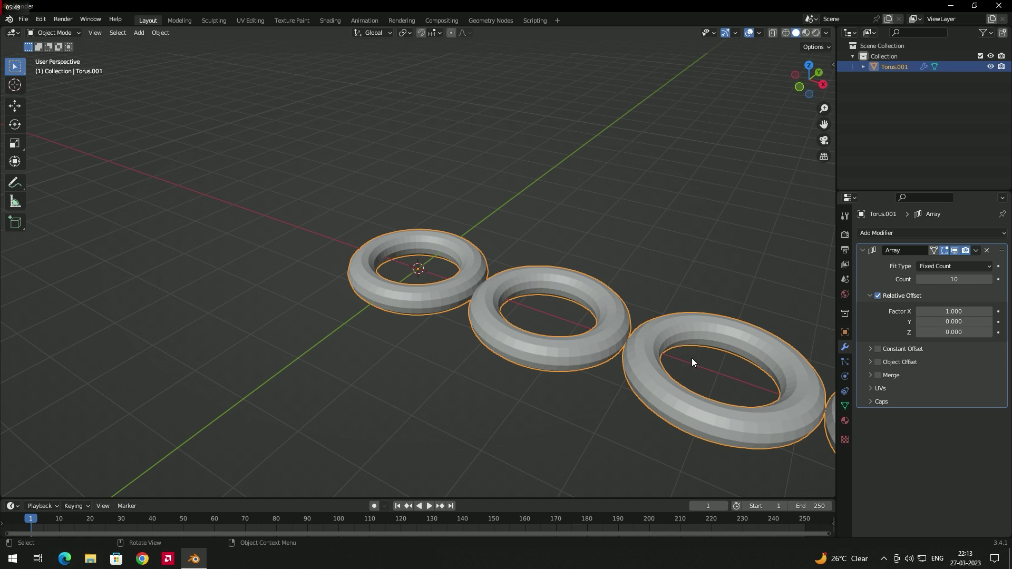
middle_click_drag(455, 232, 463, 226)
left_click(498, 224)
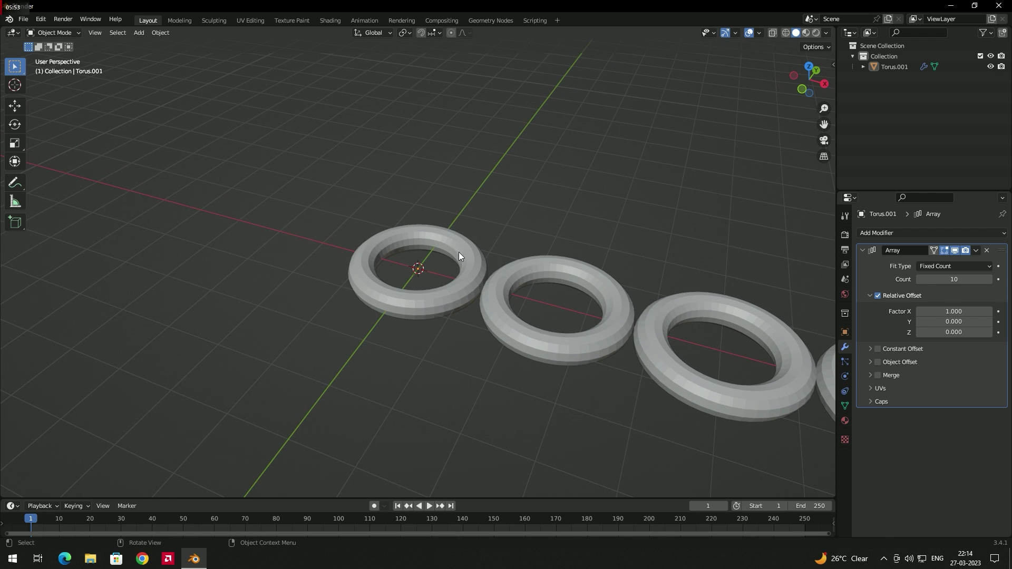
Select the torus and enter Edit Mode with face selection active.
left_click(457, 241)
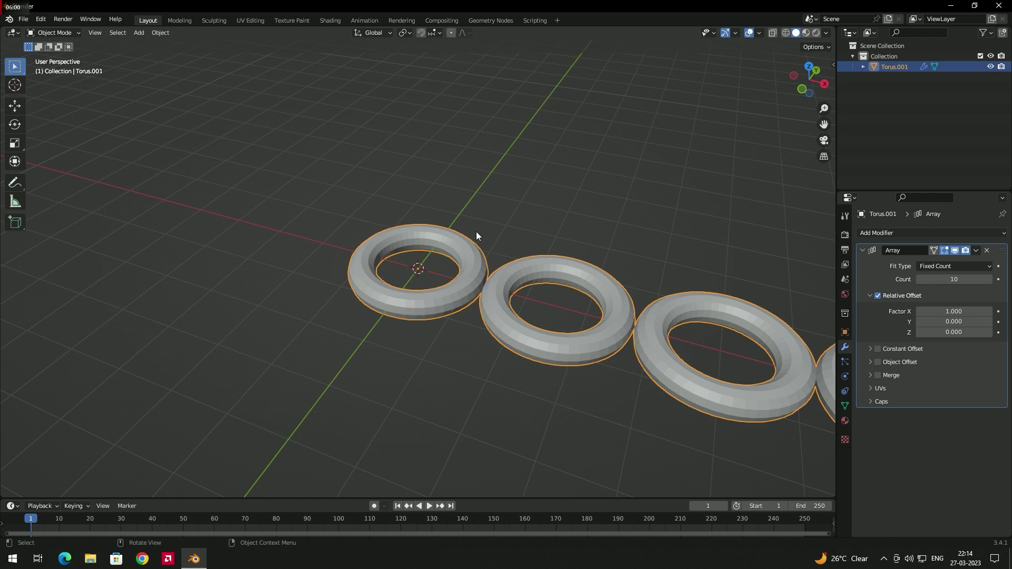
key("Tab")
mouse_move(480, 224)
middle_mouse_down()
mouse_move(459, 226)
mouse_move(468, 220)
middle_mouse_up()
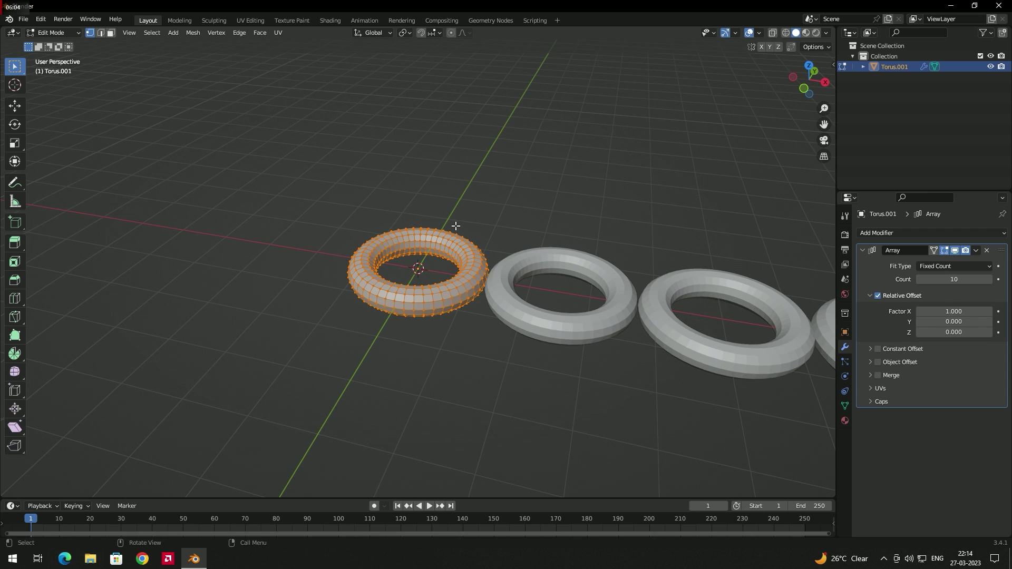
key("3")
scroll(438, 224, "up", 5)
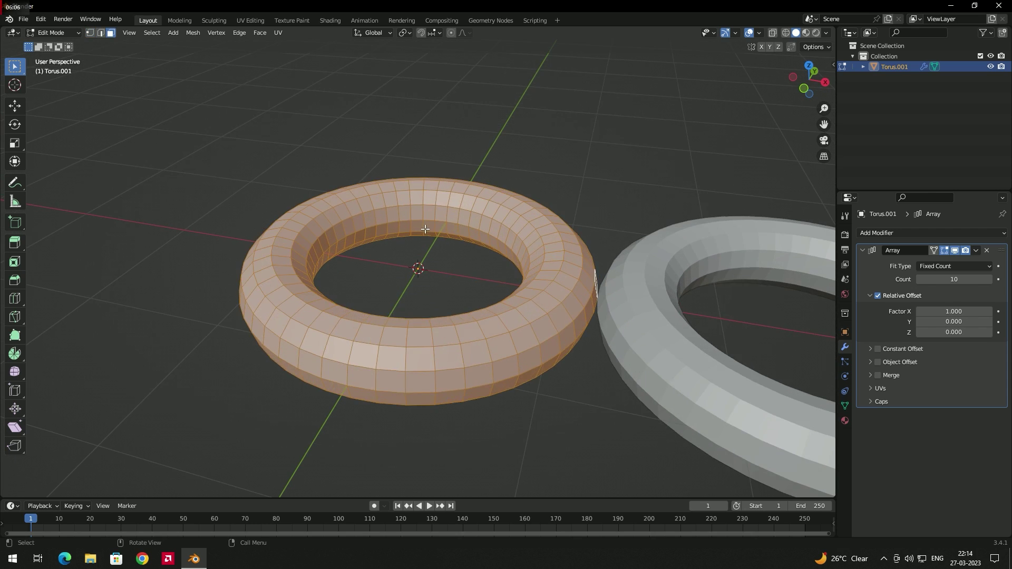
Extrude a two-row patch of adjacent faces on the far upper side of the original ring outward into a block.
left_click(426, 186)
left_click(438, 186, "shift")
left_click(452, 188, "shift")
left_click(467, 193, "shift")
left_click(425, 174, "shift")
left_click(439, 173, "shift")
left_click(457, 176, "shift")
scroll(461, 186, "down", 2)
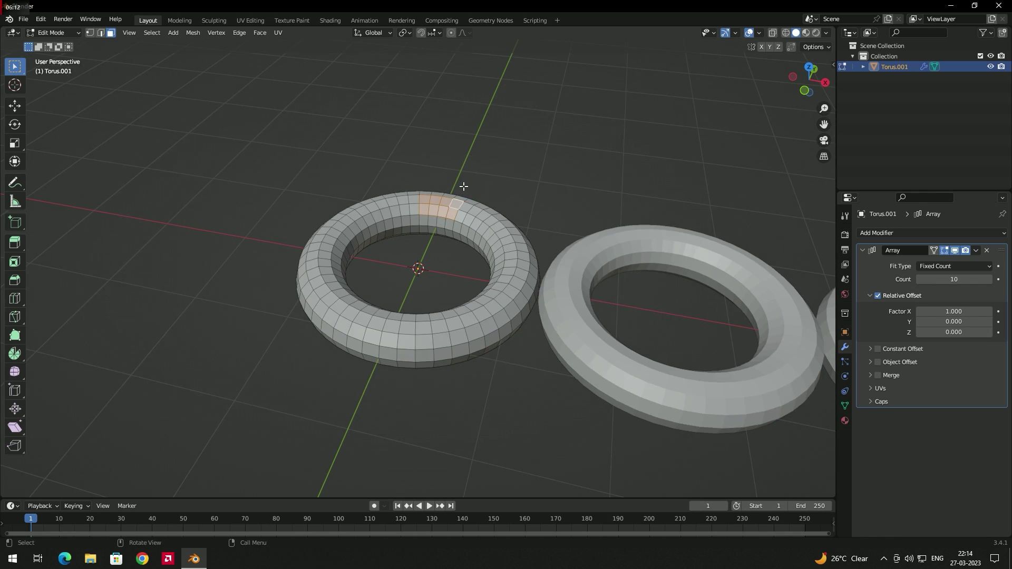
key("e")
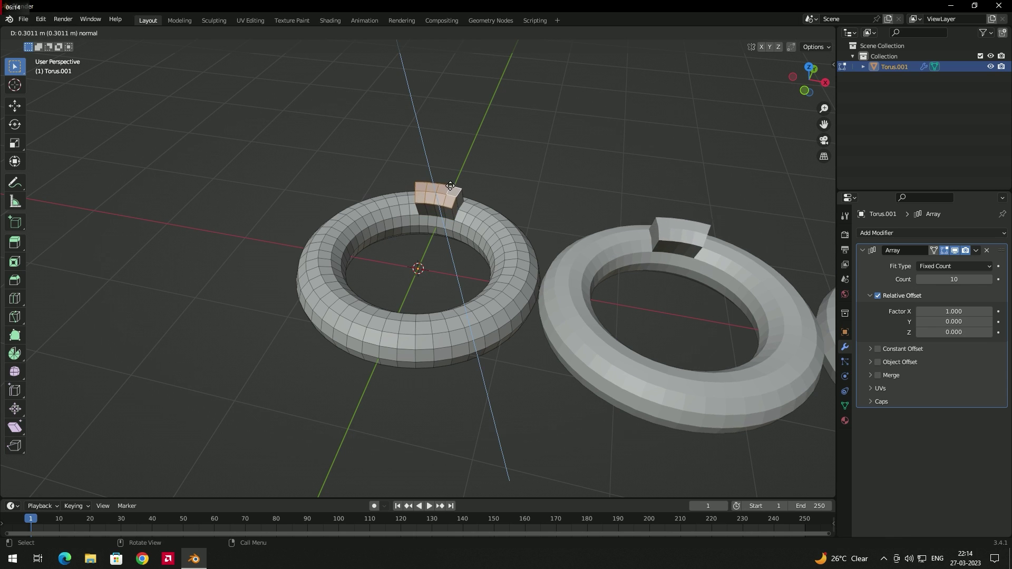
left_click(448, 141)
scroll(474, 179, "down", 3)
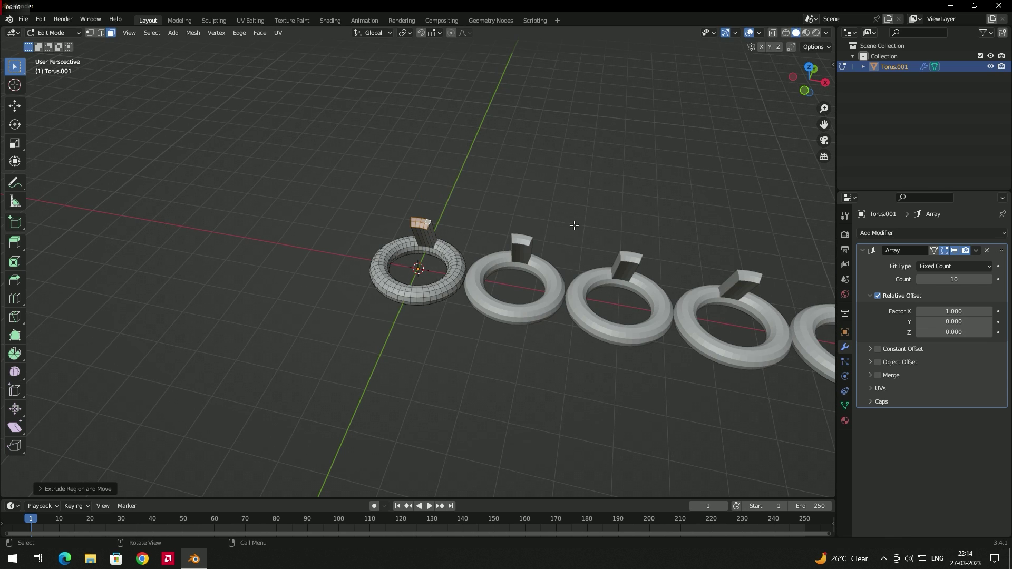
Select a small patch of faces on the near side of the original ring and delete those faces.
middle_click_drag(678, 195, 712, 235)
scroll(617, 190, "down", 3)
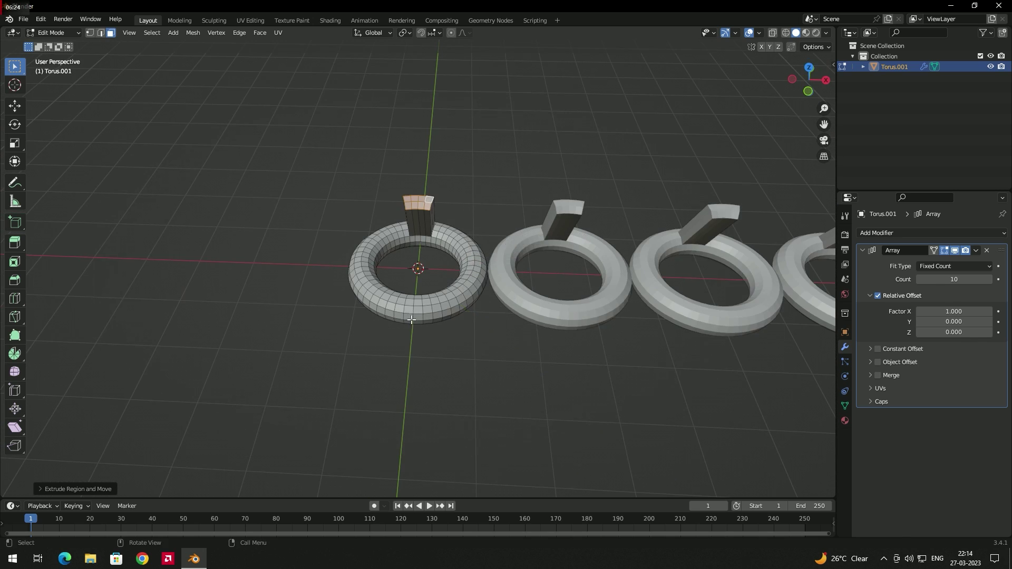
scroll(422, 309, "up", 3)
left_click_drag(444, 385, 420, 349)
key("x")
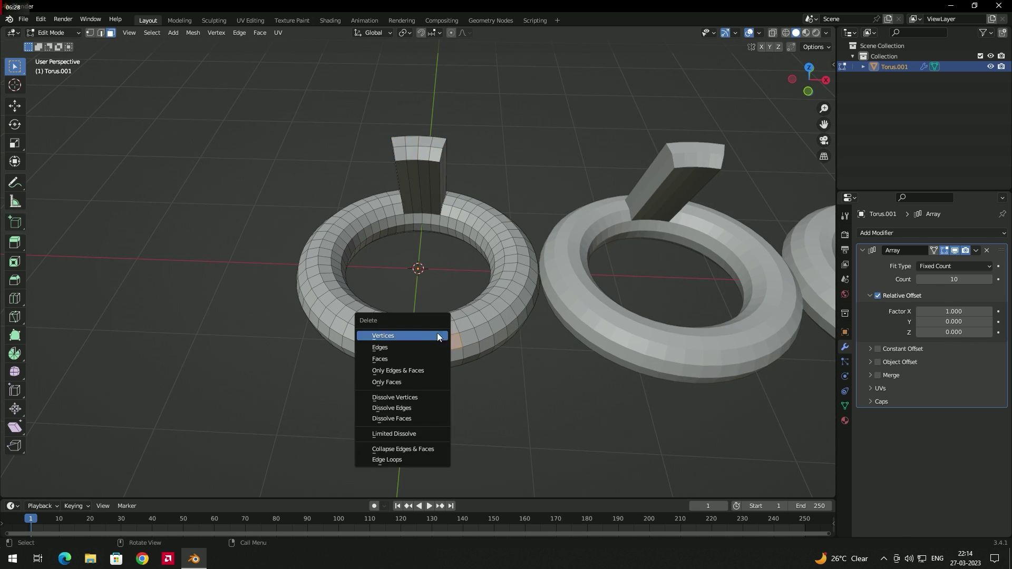
left_click(388, 358)
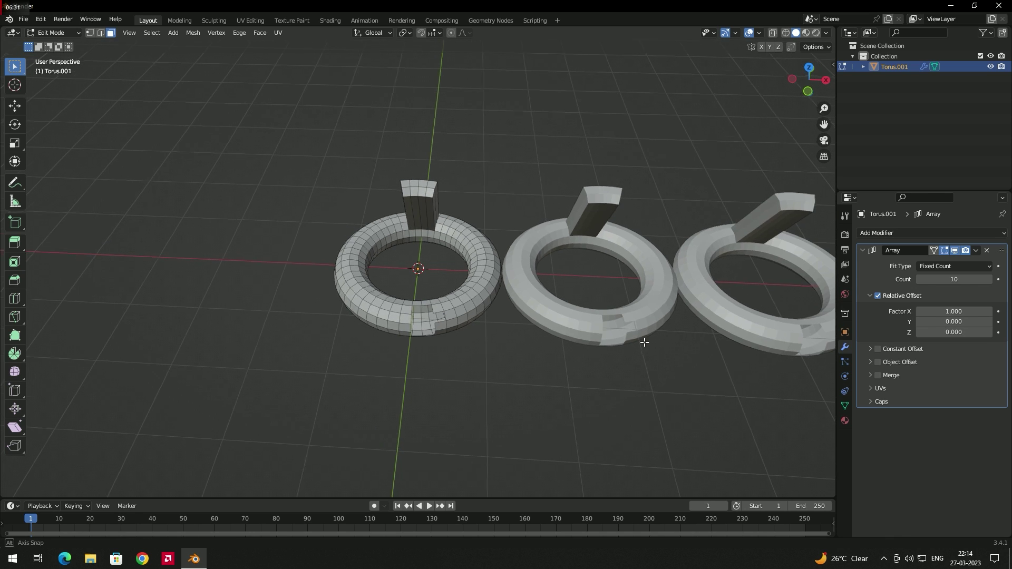
Return to Object Mode, reselect the ring array and inspect the edited shape along the row.
middle_click_drag(643, 339, 579, 316)
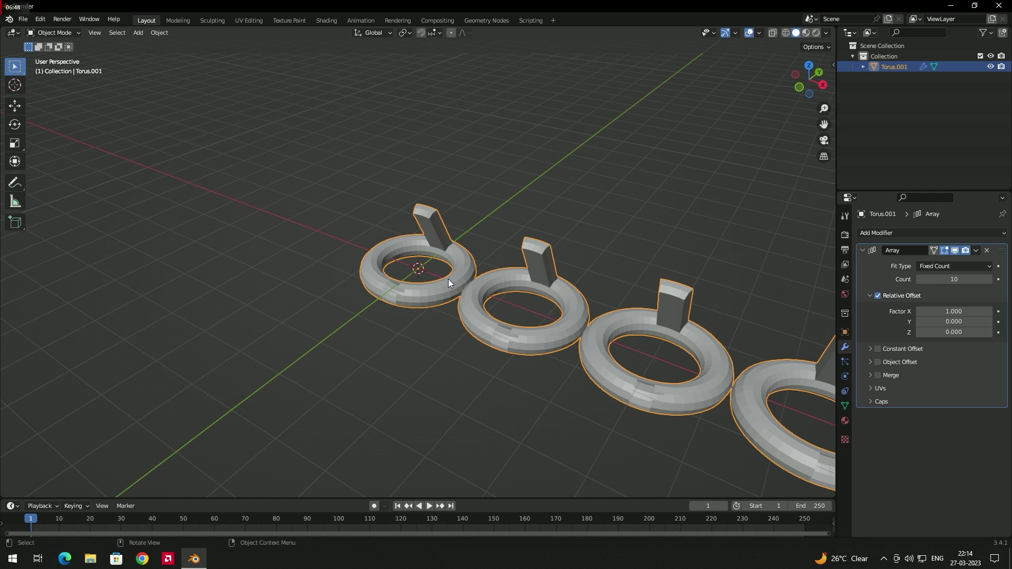
left_click(409, 318)
left_click(435, 296)
scroll(431, 287, "down", 4)
middle_click_drag(461, 295, 494, 282)
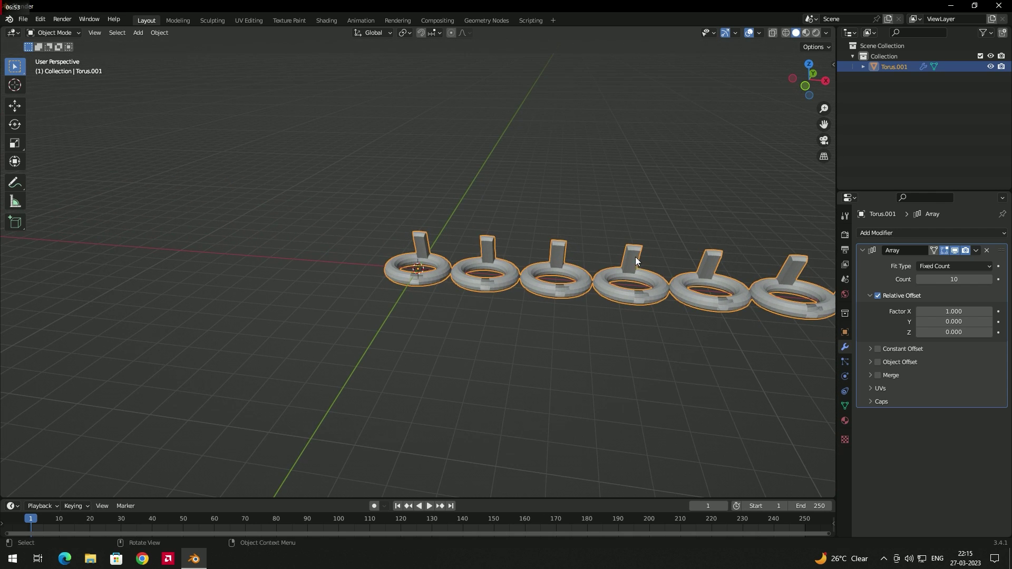
middle_click_drag(635, 257, 610, 285)
scroll(601, 290, "down", 2)
scroll(511, 294, "up", 4)
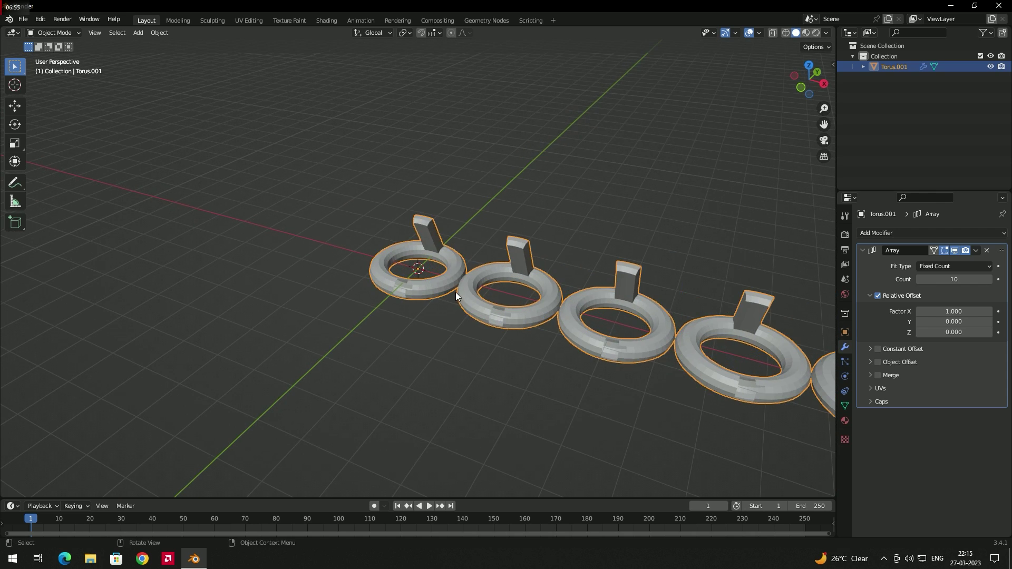
Try rotating the whole ring array as one object in Object Mode and undo the rotation.
key("r")
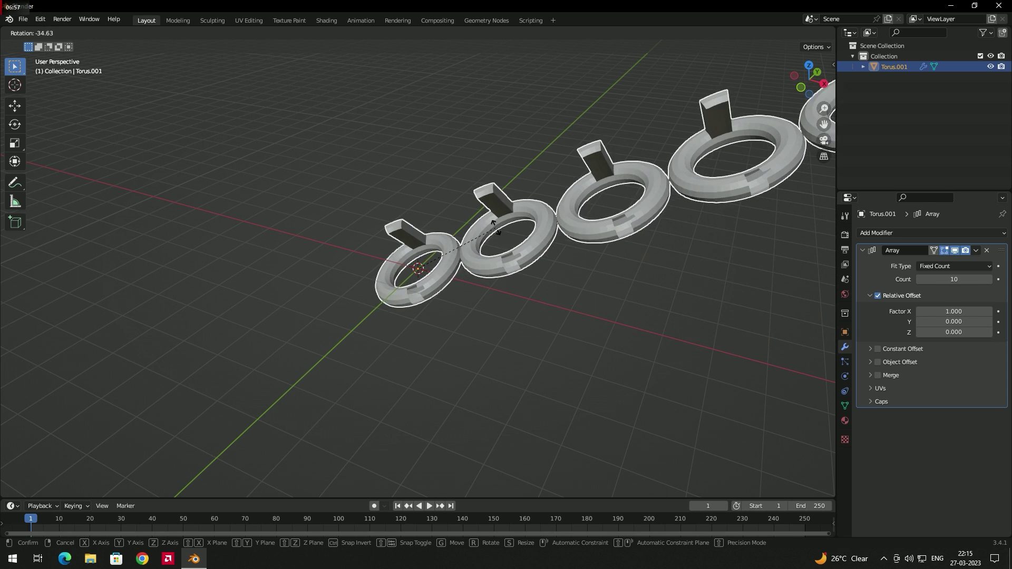
left_click(474, 270)
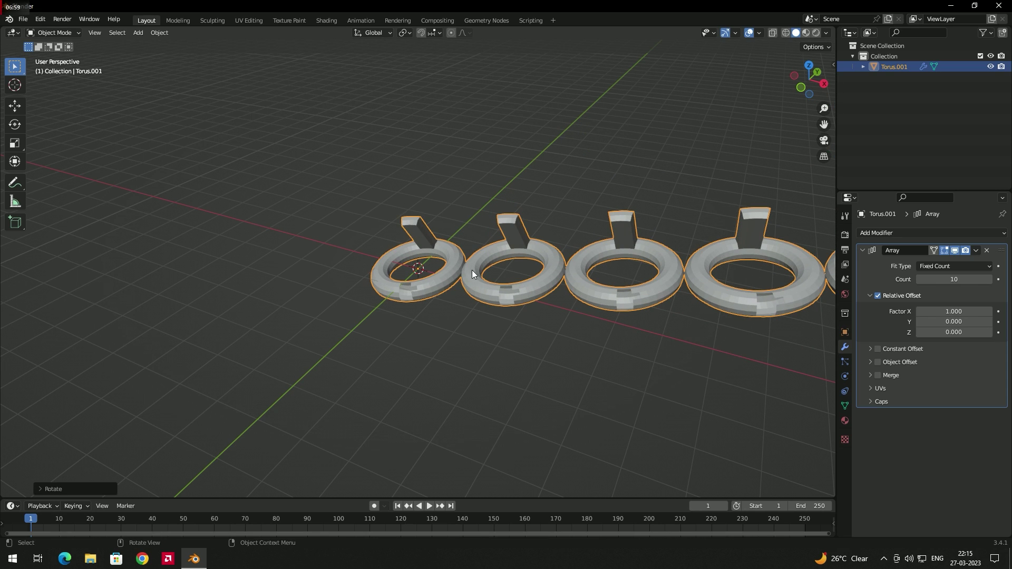
key("ctrl+z")
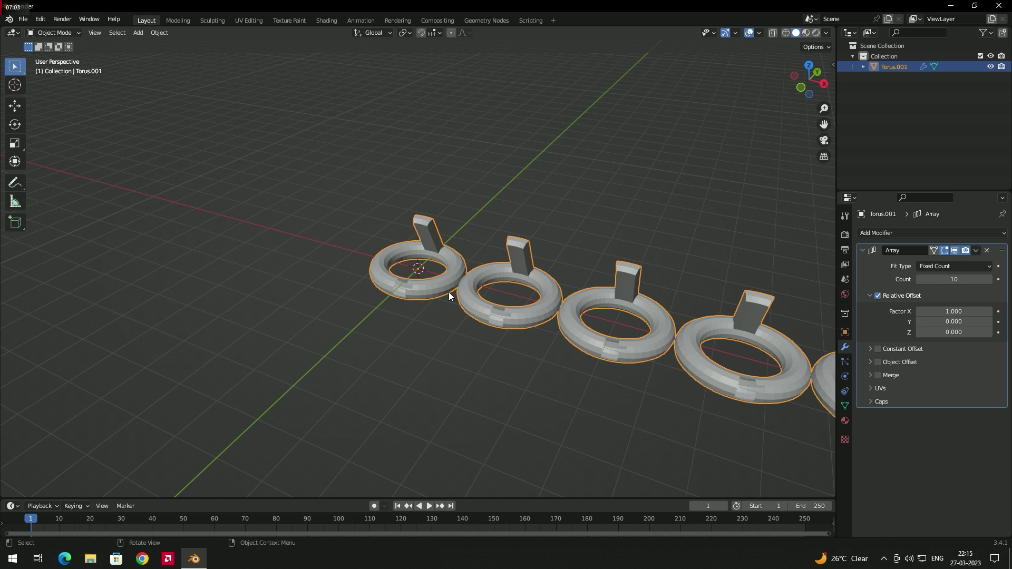
Try rotating the original ring's visible faces in Edit Mode, undo the rotation and return to Object Mode.
key("Tab")
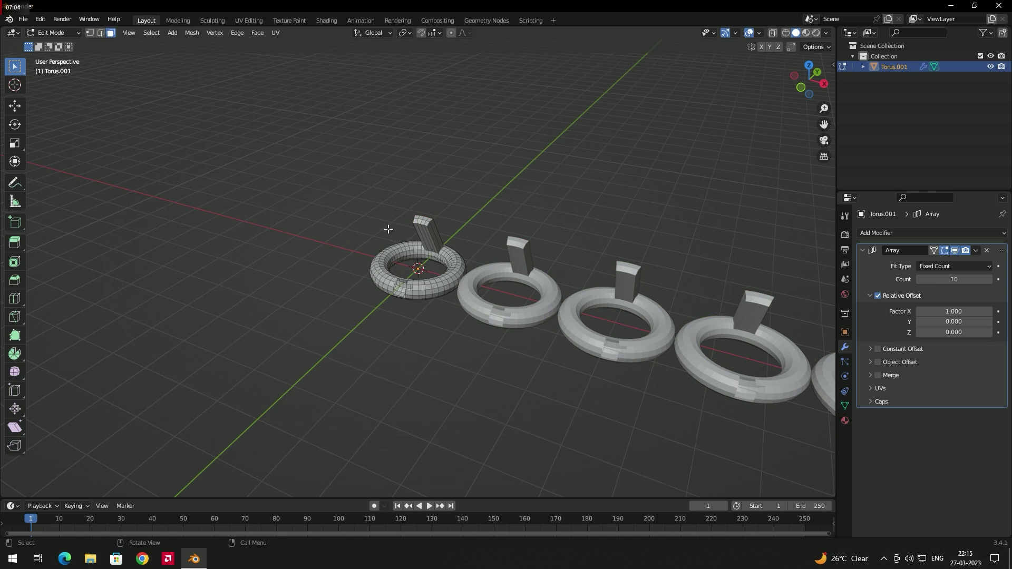
left_click_drag(357, 198, 474, 320)
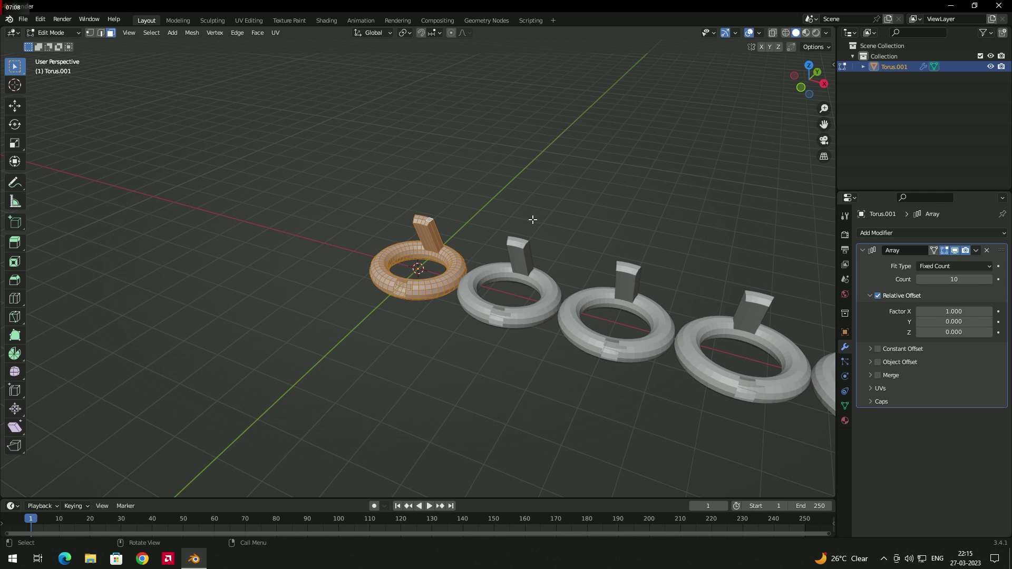
key("r")
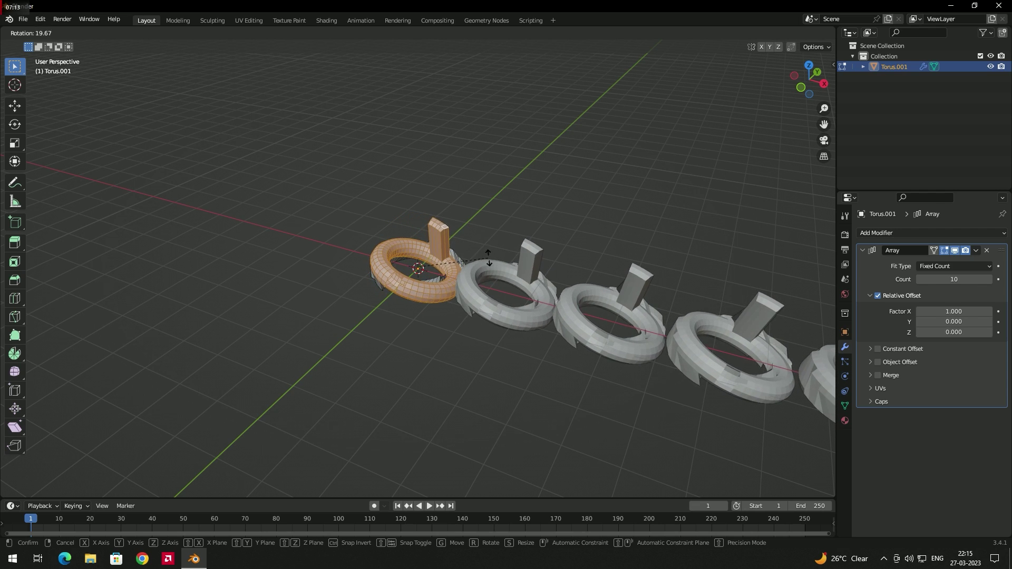
left_click(451, 230)
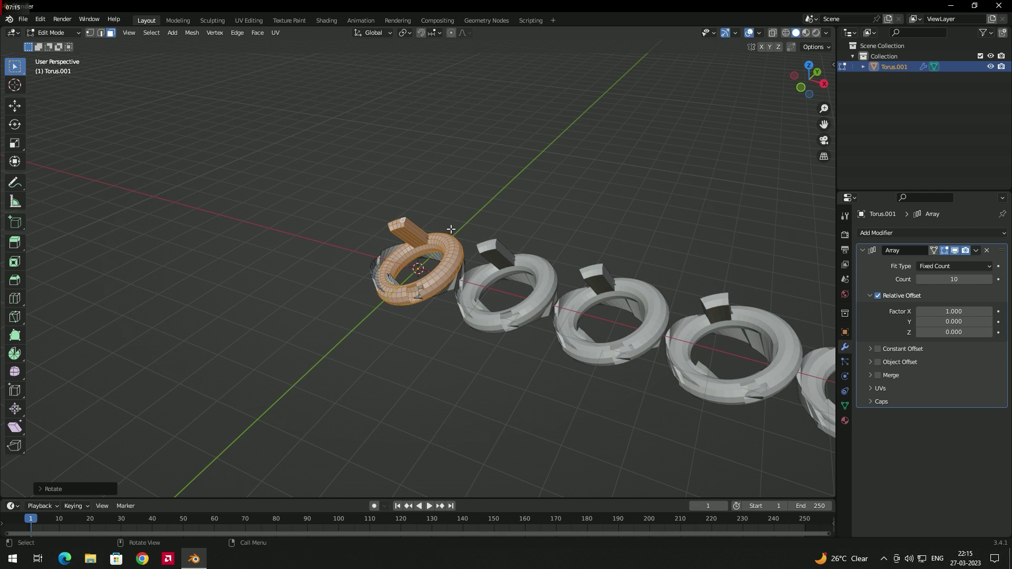
key("ctrl+z")
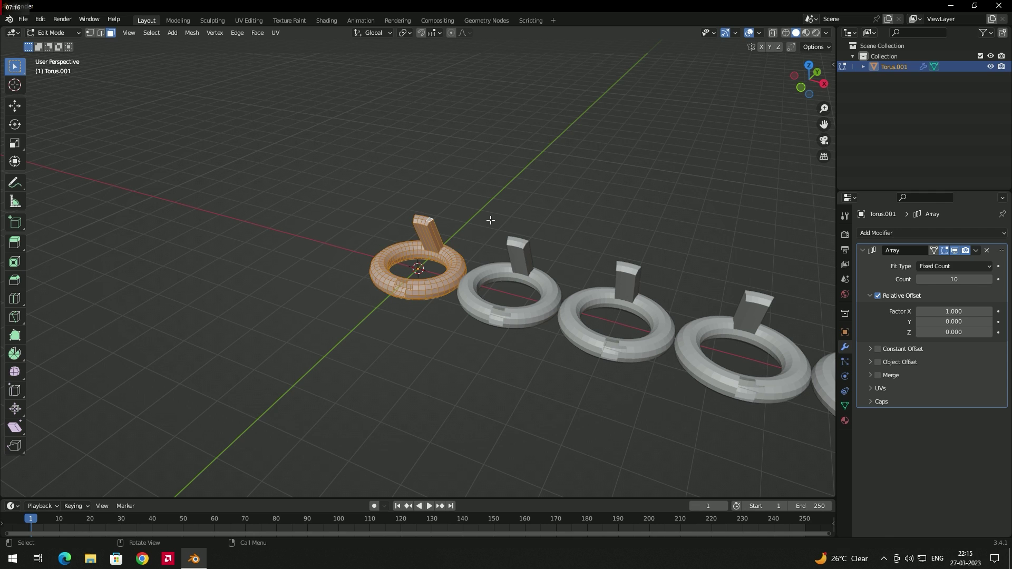
key("Tab")
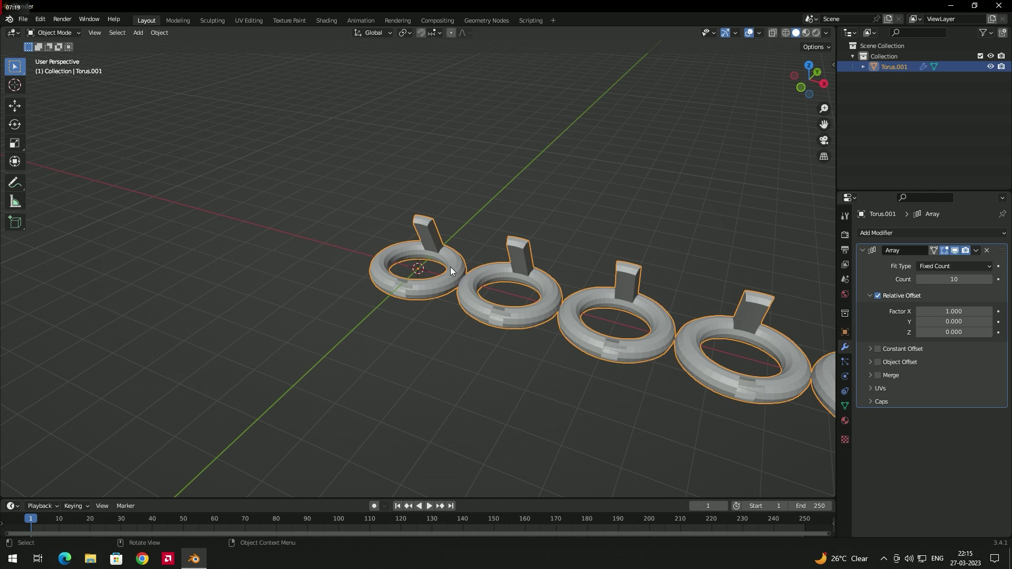
Examine the full row of rings from afar and up close, and reselect the array.
scroll(583, 310, "down", 1)
scroll(596, 311, "down", 1)
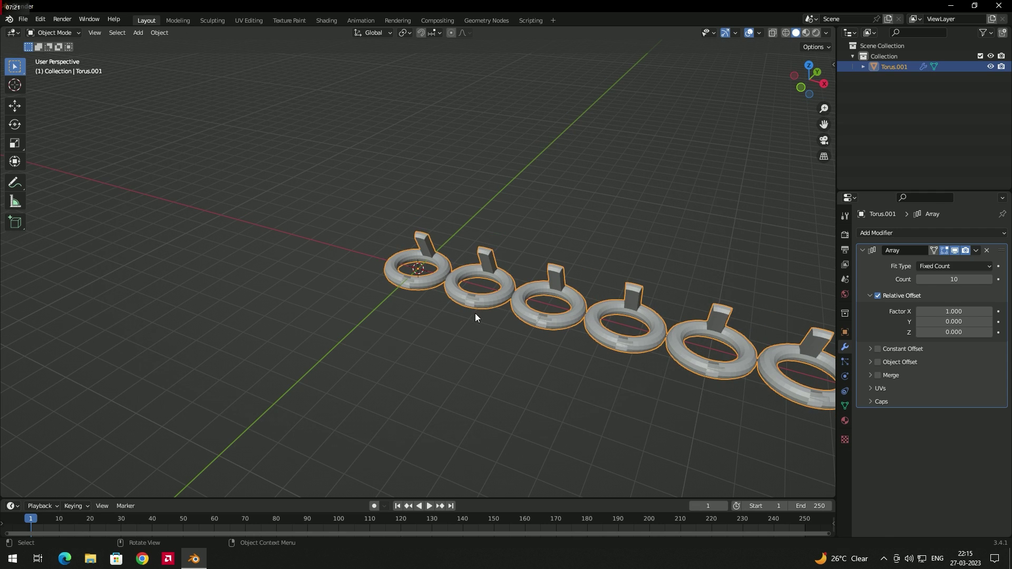
scroll(475, 313, "down", 4)
scroll(482, 279, "up", 2)
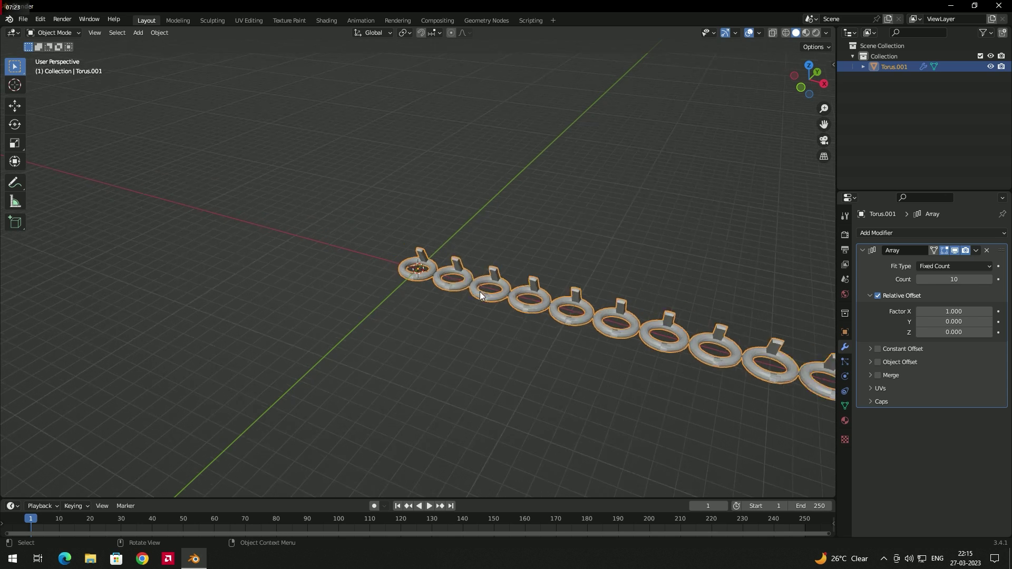
scroll(477, 295, "up", 2)
left_click(453, 260)
scroll(497, 248, "up", 5)
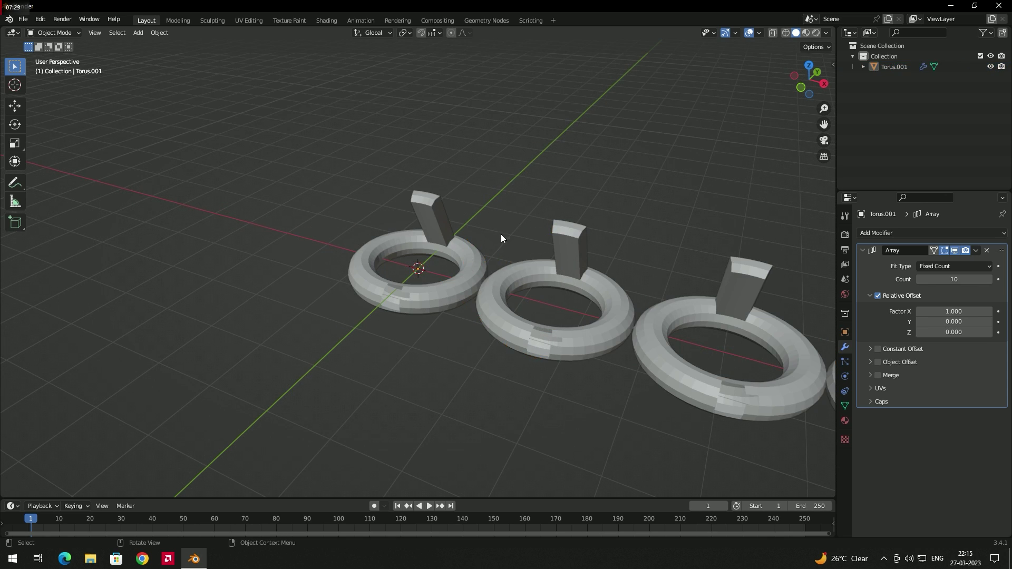
scroll(500, 234, "down", 3)
scroll(485, 251, "up", 1)
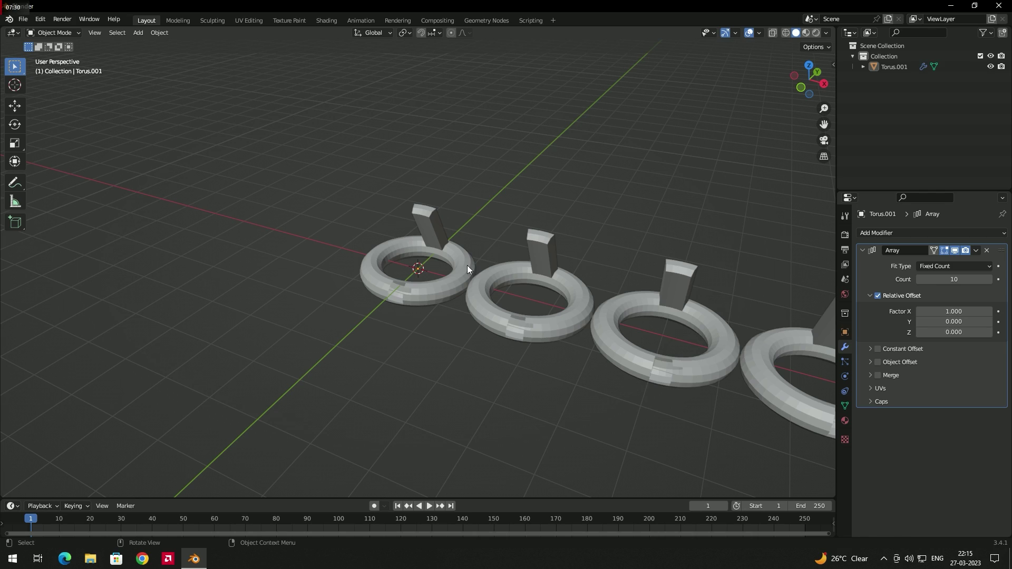
left_click(467, 266)
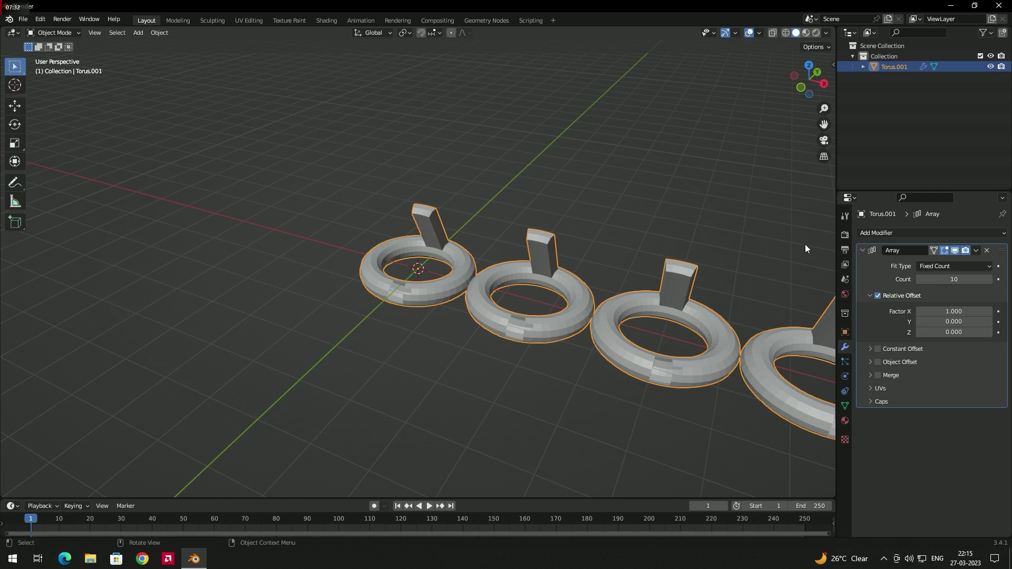
View the Array modifier's additional actions and reselect the ring array.
left_click(974, 250)
scroll(506, 304, "down", 2)
scroll(474, 284, "up", 2)
scroll(454, 251, "down", 2)
left_click(586, 321)
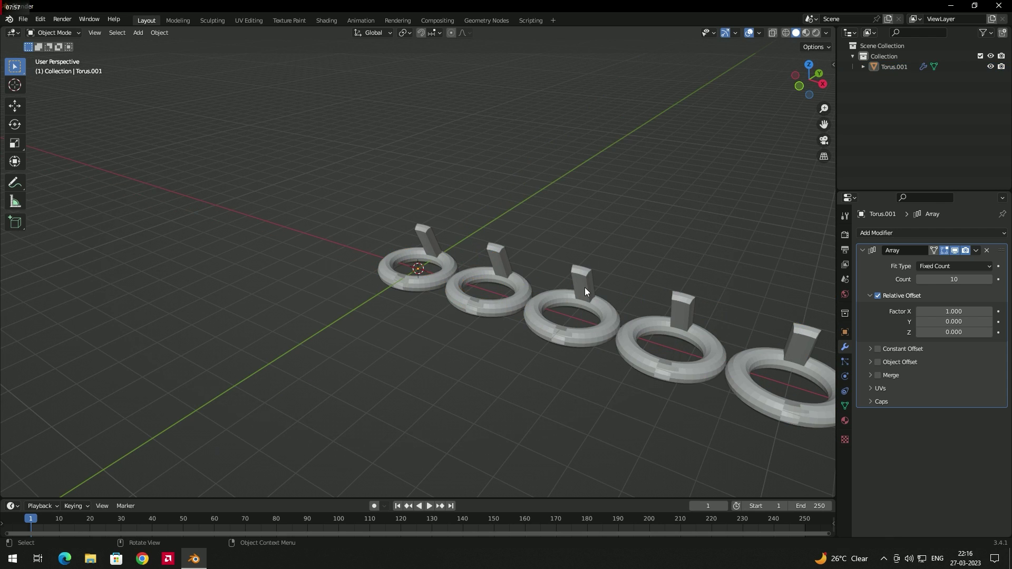
left_click(591, 331)
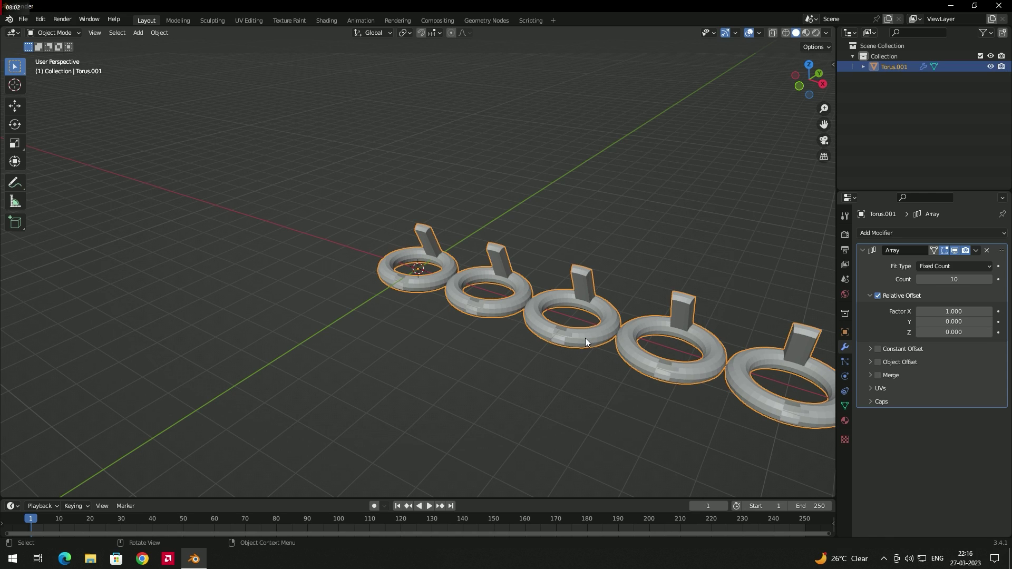
Try box-selecting the third ring copy and the original ring in Edit Mode, and return to Object Mode.
key("Tab")
key("alt+a")
key("b")
left_click_drag(579, 344, 556, 316)
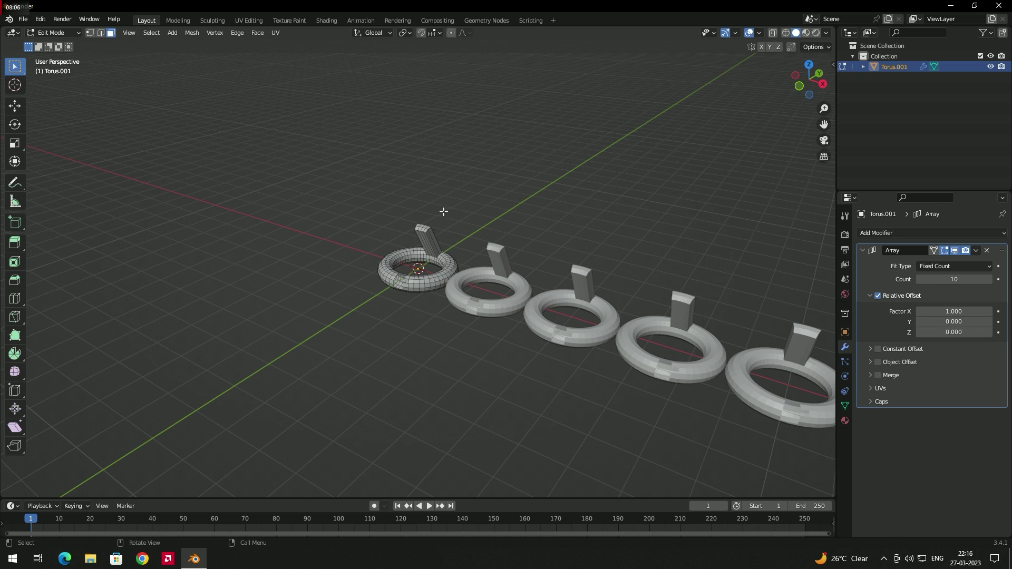
left_click_drag(380, 214, 459, 297)
left_click(452, 307)
key("Tab")
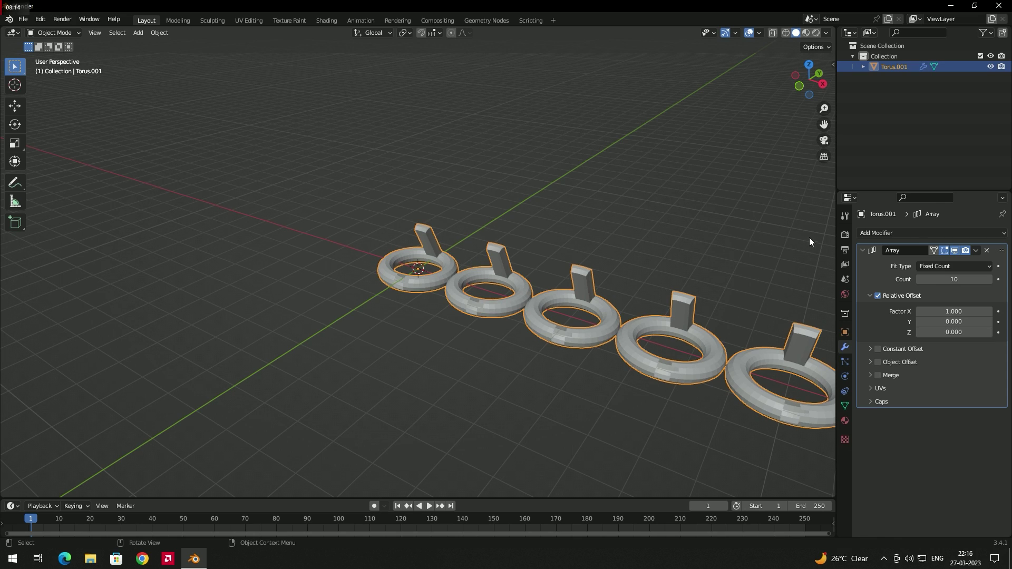
Reselect the ring array and apply its Array modifier to turn the copies into real mesh geometry.
left_click(507, 220)
left_click(438, 273)
left_click(976, 251)
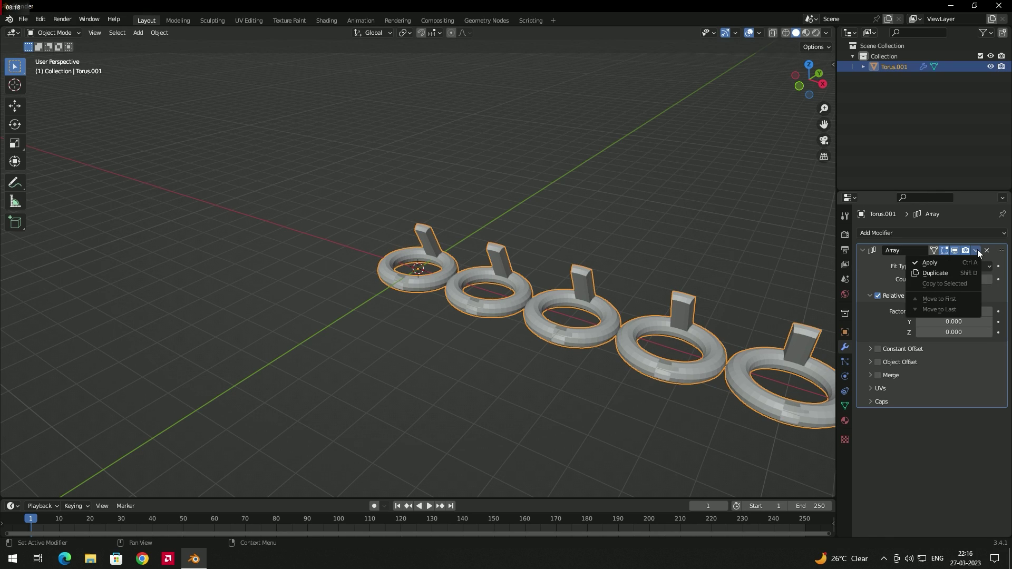
left_click(947, 261)
left_click(492, 299)
left_click(492, 302)
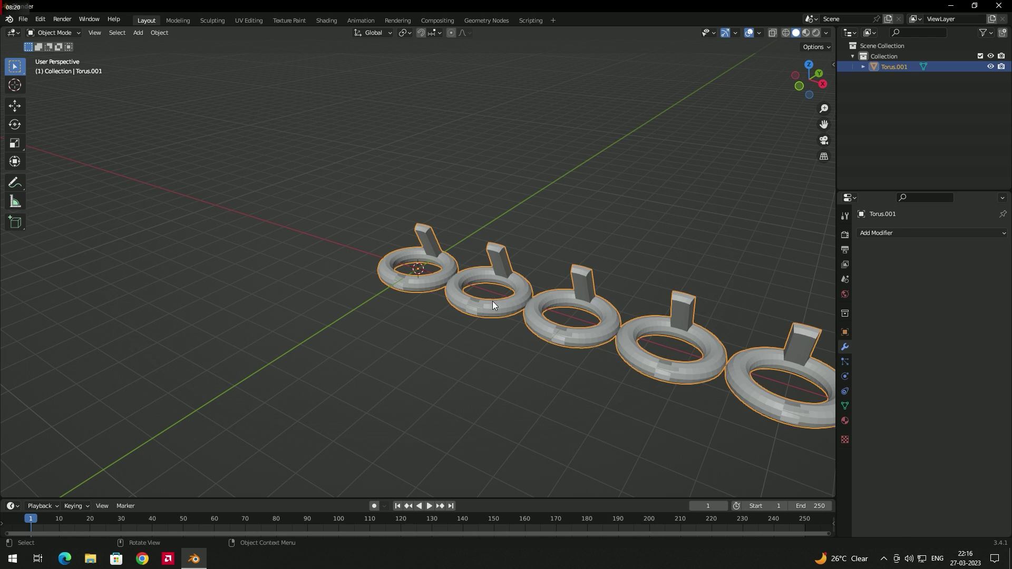
key("s")
left_click(604, 263)
middle_click_drag(604, 263, 584, 250)
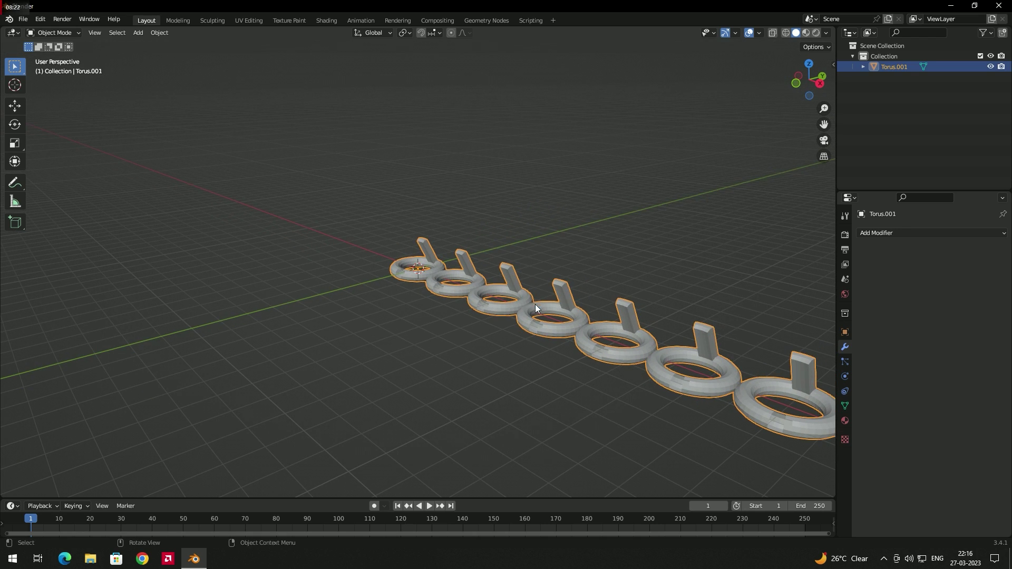
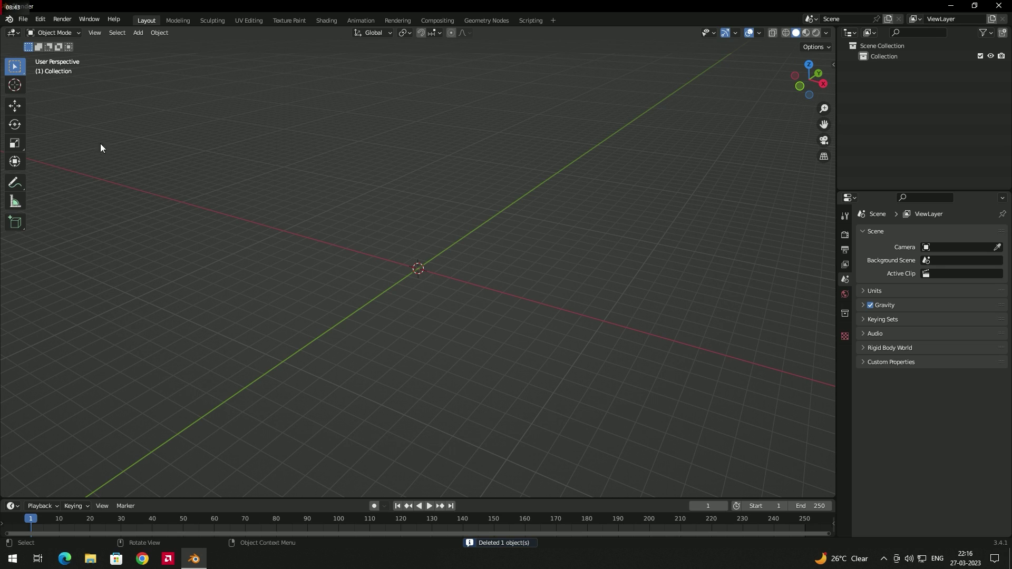
Add a mesh cube at the origin of the emptied scene.
key("shift+a")
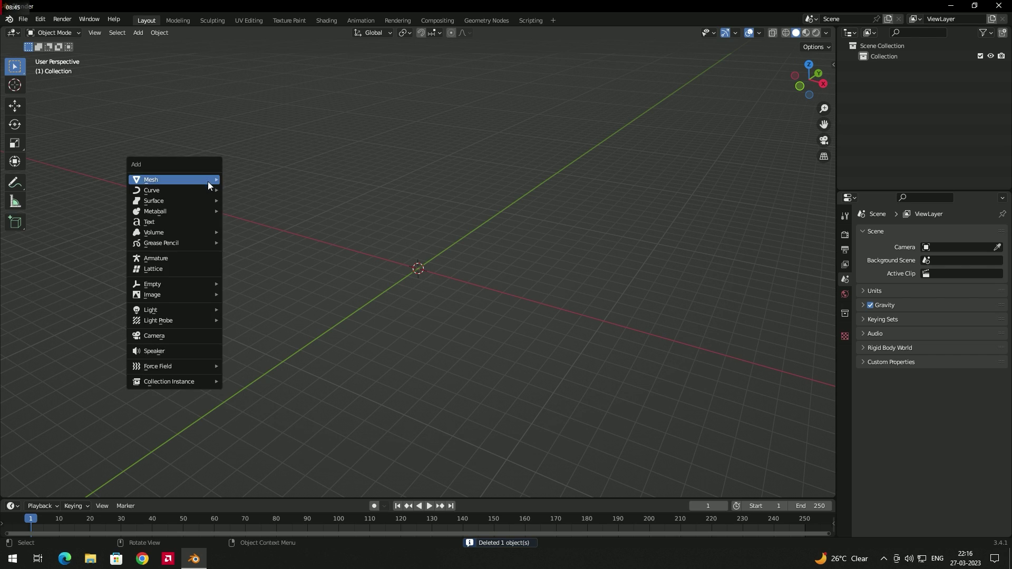
mouse_move(194, 180)
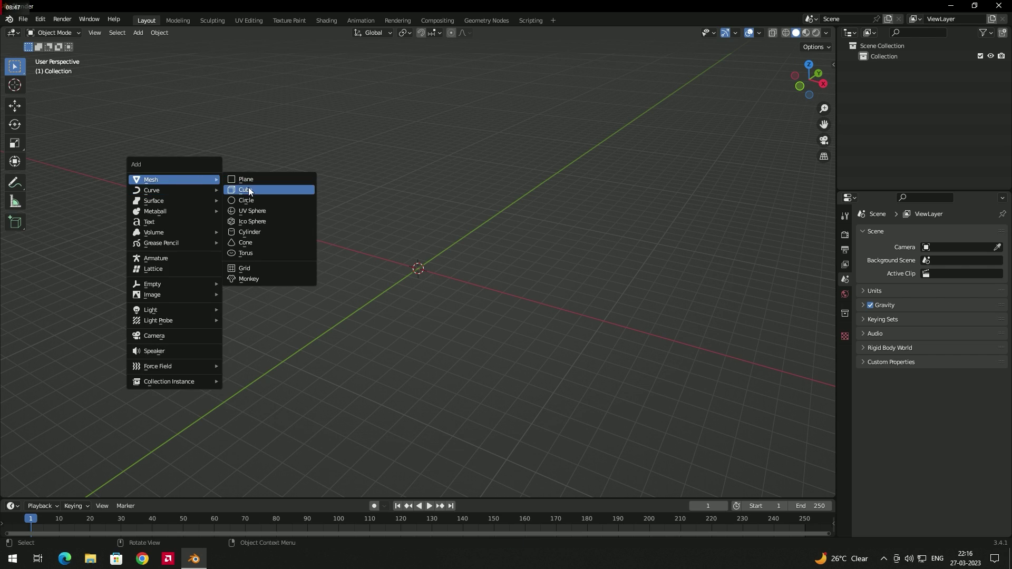
left_click(250, 191)
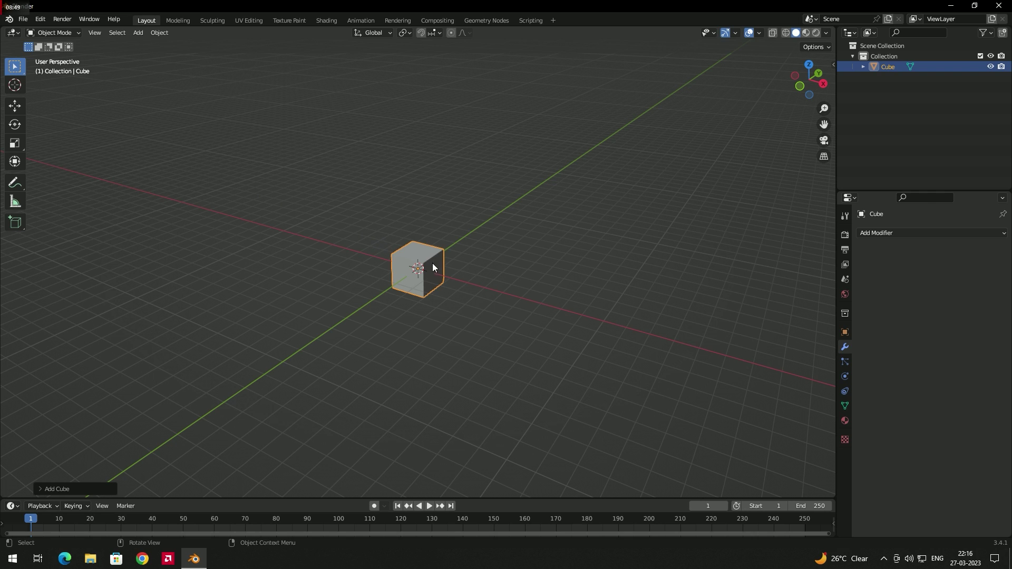
Scale the cube down along the Z axis into a flat slab and keep it selected.
key("s")
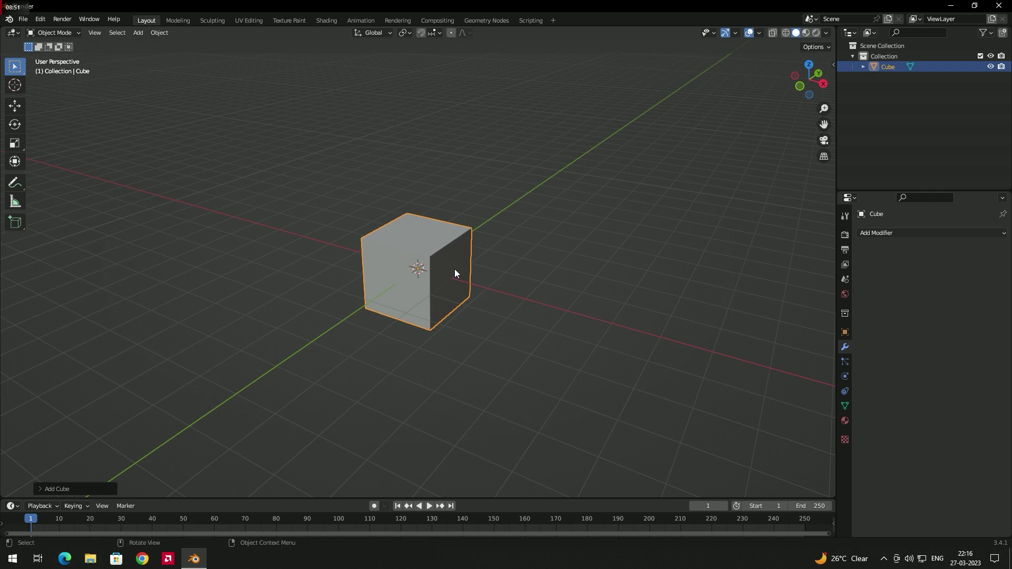
key("s")
key("z")
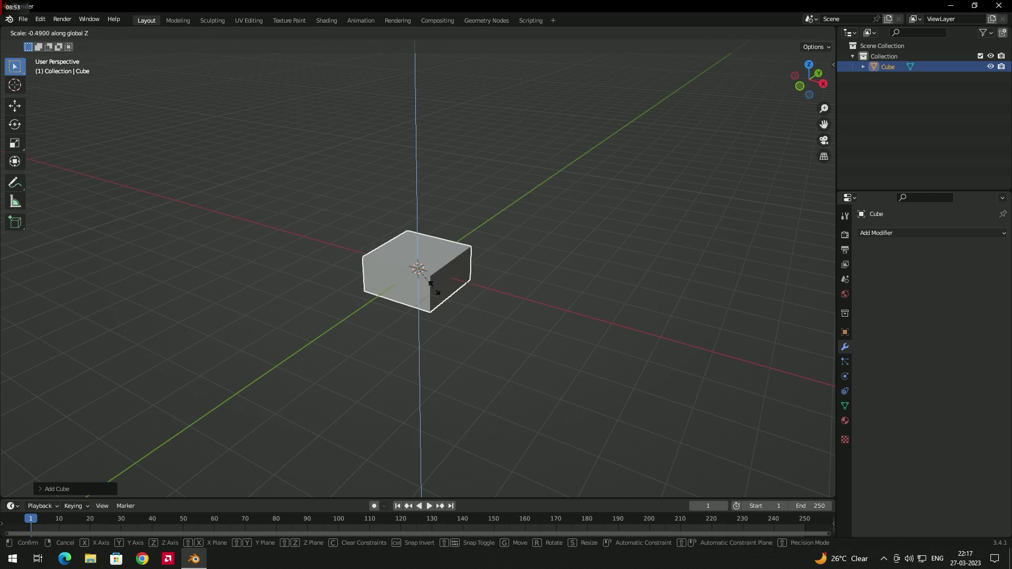
left_click(426, 262)
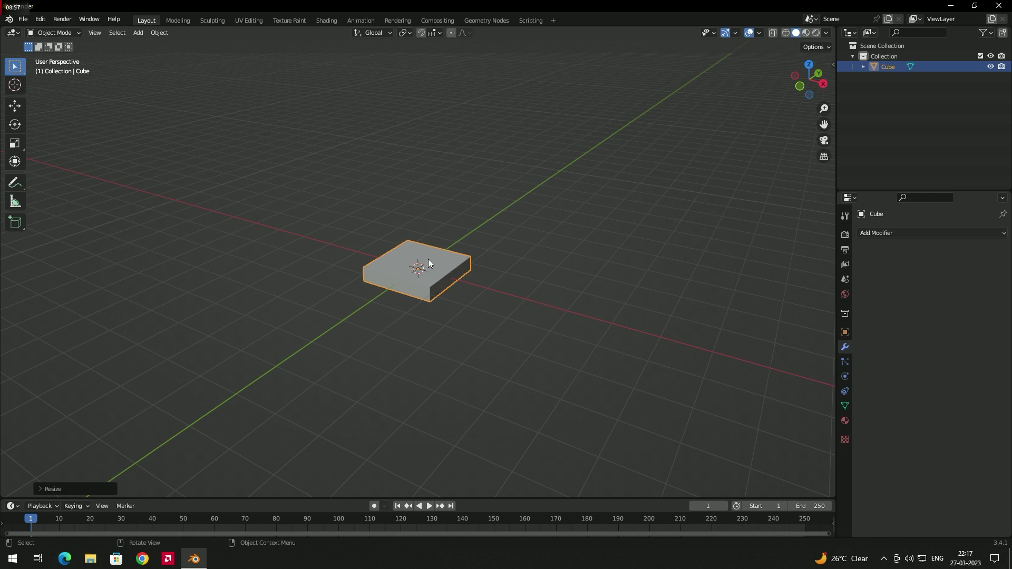
left_click(430, 293)
middle_click_drag(428, 258, 464, 289)
left_click(438, 286)
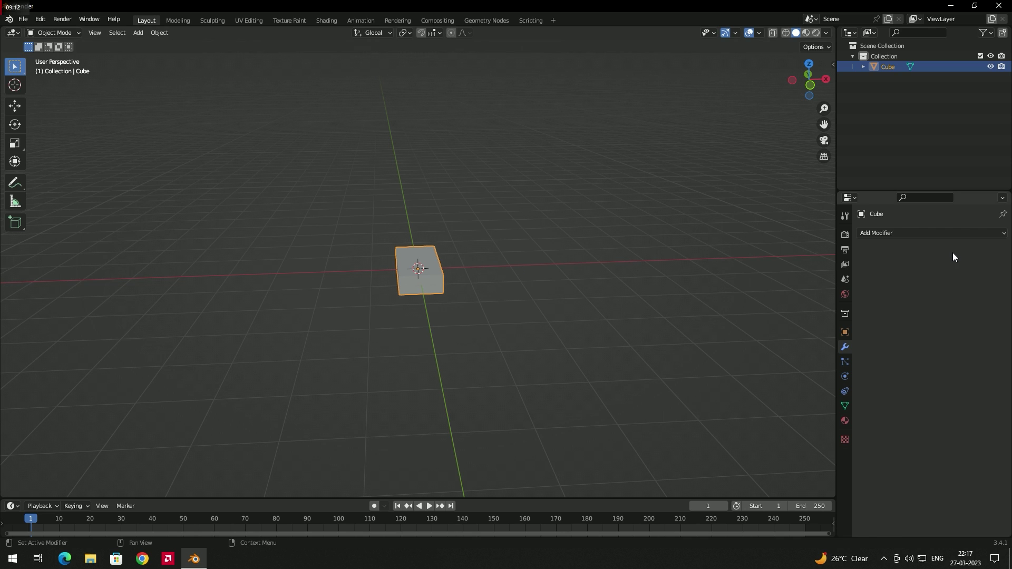
Add an Array modifier to the slab with count 10, relative offset X 0.7 and Z 0.9 to form a staircase.
left_click(887, 233)
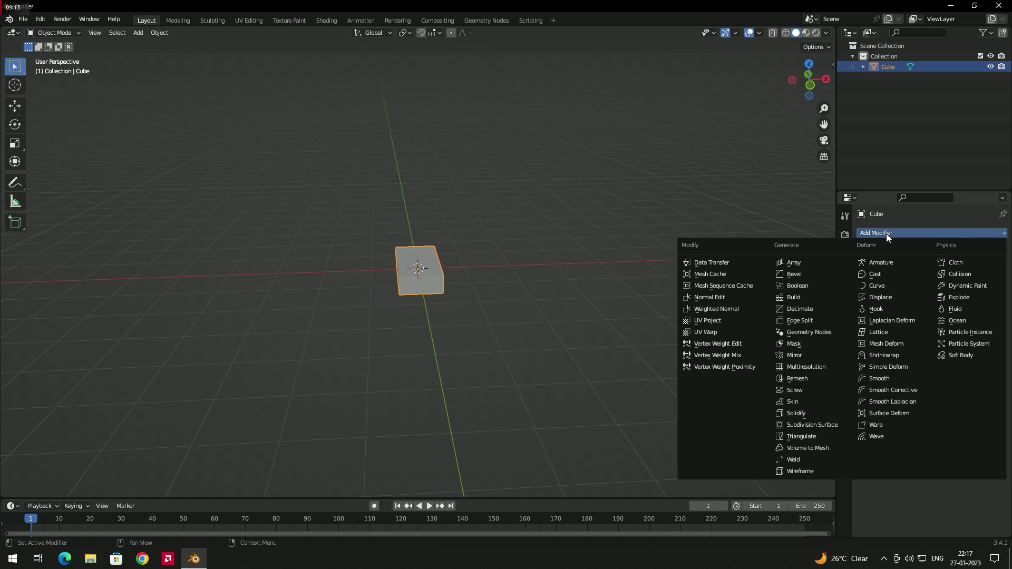
left_click(789, 260)
middle_click_drag(467, 243, 597, 267)
mouse_move(954, 311)
left_mouse_down()
mouse_move(928, 312)
mouse_move(938, 313)
left_mouse_up()
left_click_drag(987, 280, 1010, 279)
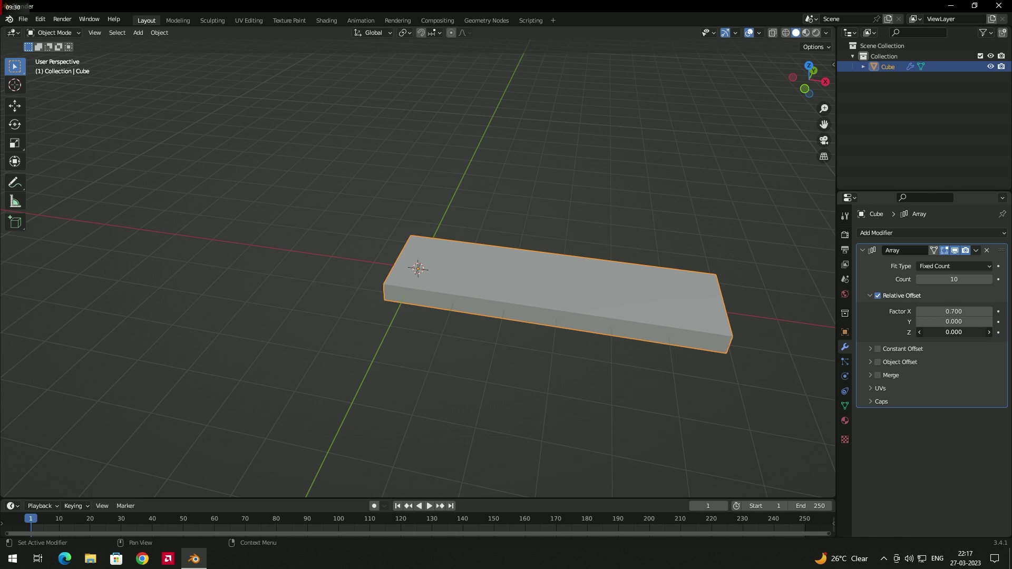
left_click_drag(954, 332, 985, 332)
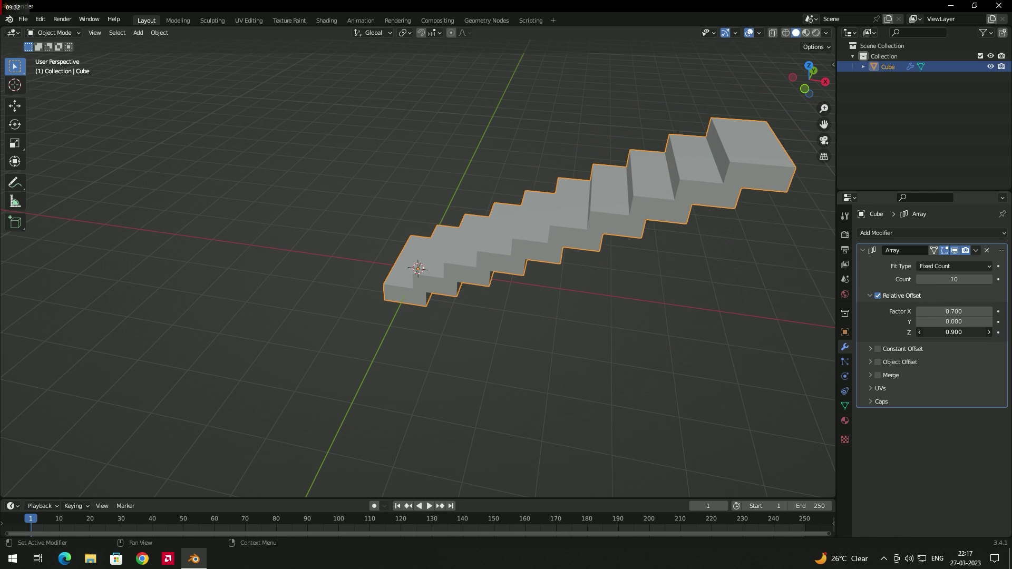
middle_click_drag(757, 333, 616, 283)
left_click_drag(954, 322, 964, 322)
key("Escape")
middle_click_drag(464, 274, 589, 231)
key("ctrl+z")
mouse_move(926, 313)
left_mouse_down()
mouse_move(953, 313)
mouse_move(923, 312)
left_mouse_up()
Set the staircase array's count to 16 and deselect the staircase.
middle_click_drag(819, 319, 969, 277)
left_click_drag(968, 277, 993, 278)
left_click(543, 273)
middle_click_drag(543, 273, 479, 222)
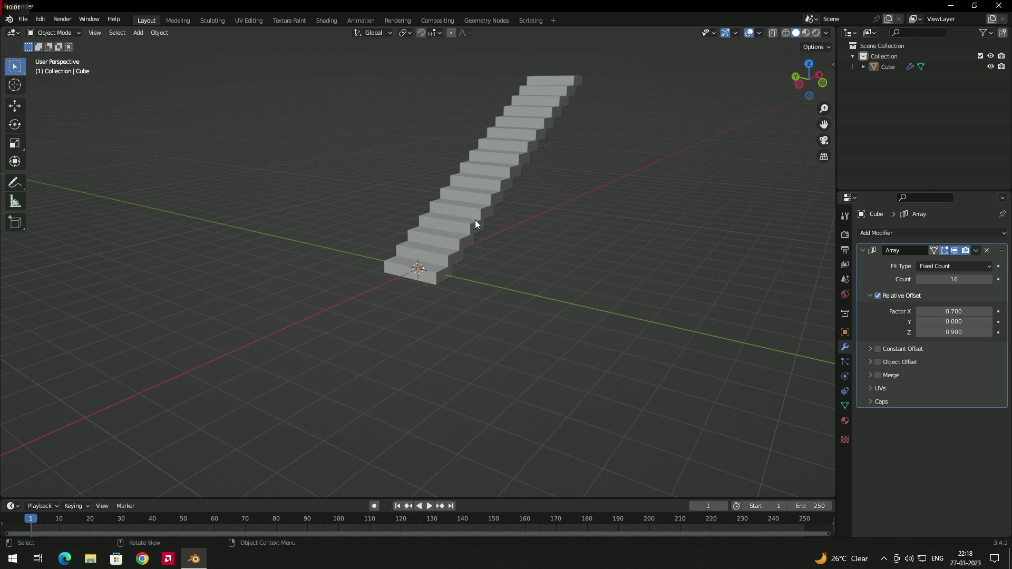
middle_click_drag(635, 240, 593, 243)
scroll(489, 265, "up", 3)
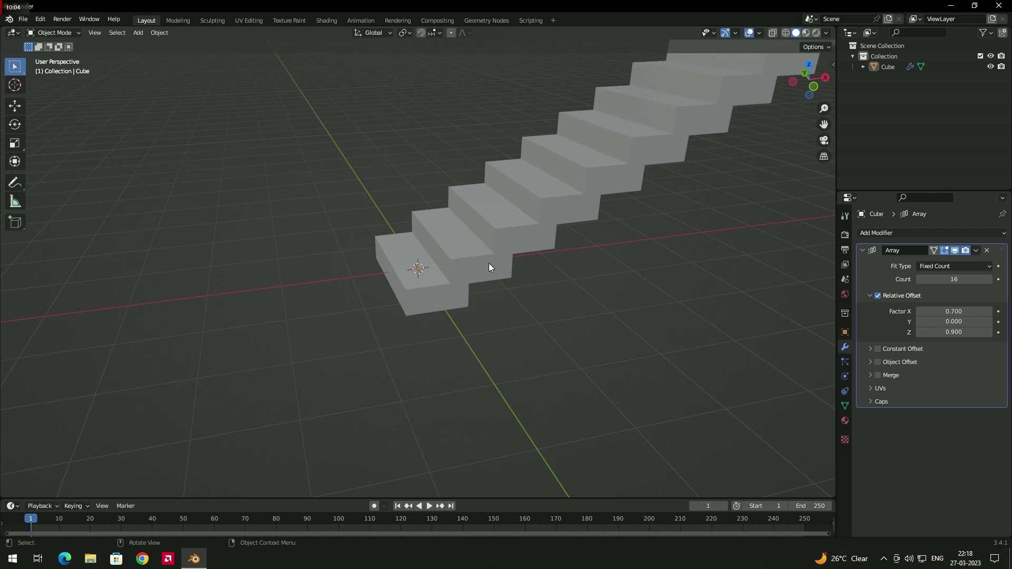
Select the staircase and try insetting the bottom step's front face by about 0.22 m in Edit Mode.
left_click(436, 257)
scroll(404, 277, "up", 2)
middle_click_drag(405, 276, 475, 272)
scroll(419, 295, "up", 1)
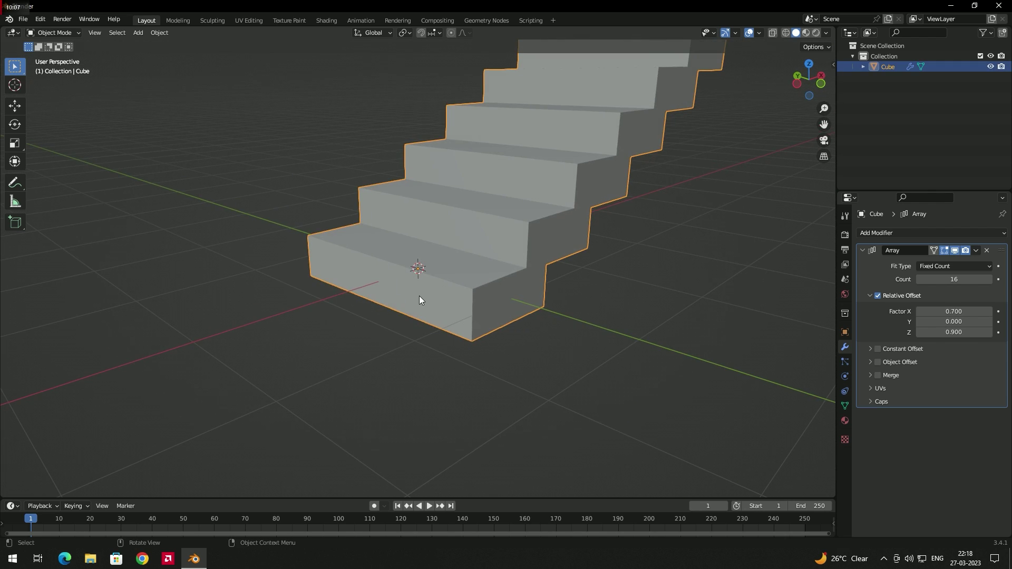
key("Tab")
left_click(389, 324)
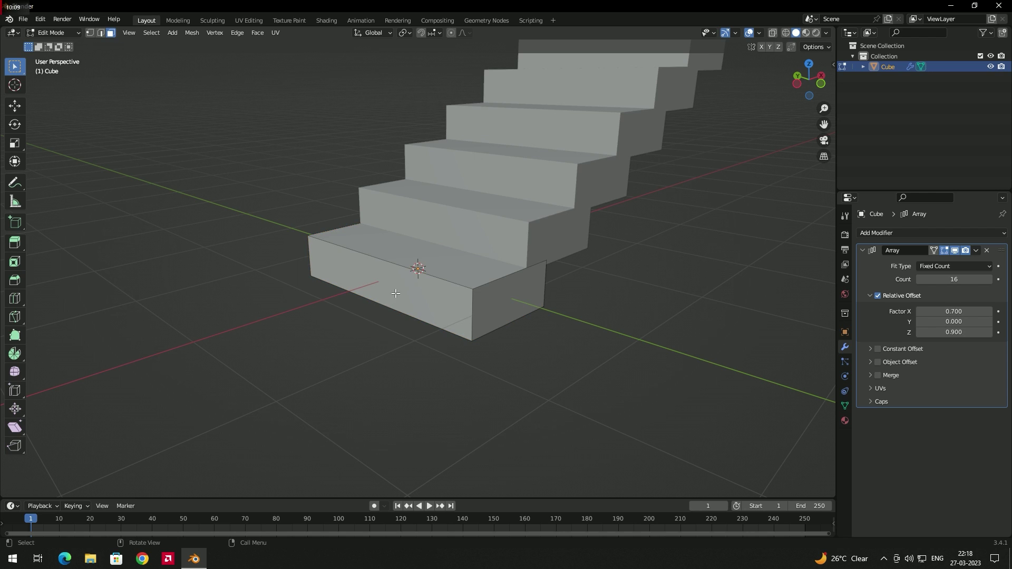
left_click(391, 296)
middle_click_drag(391, 296, 466, 292)
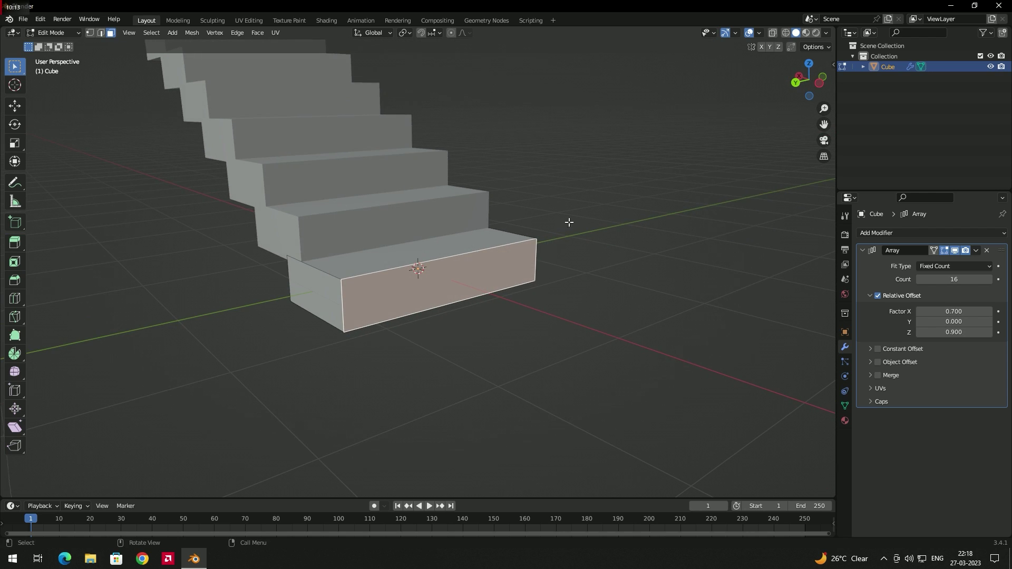
key("i")
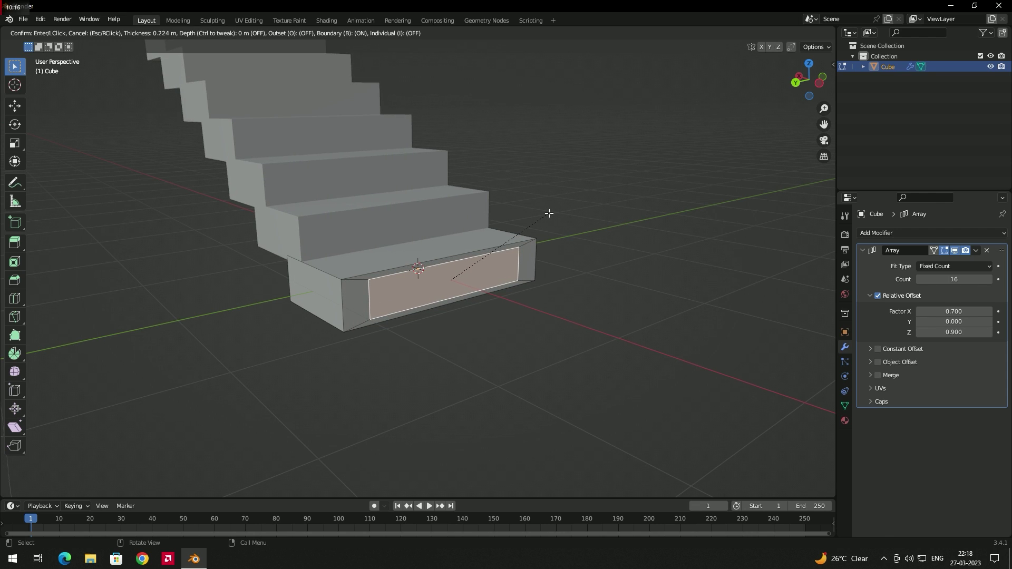
left_click(549, 213)
Examine the inset's border on the bottom step by selecting the upper strip, the side strip and the centre face.
middle_click_drag(545, 256, 503, 269)
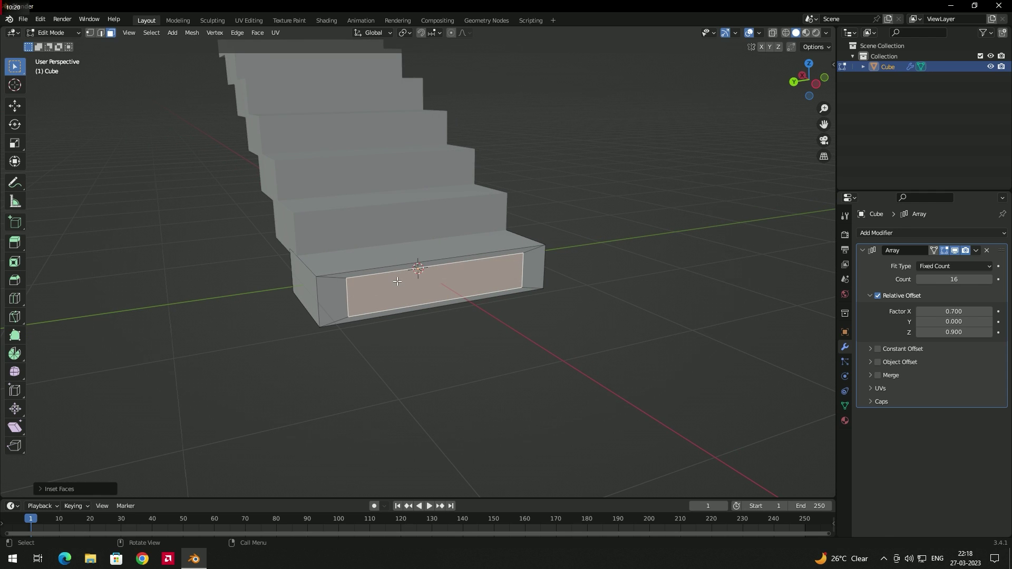
middle_click_drag(415, 283, 321, 291)
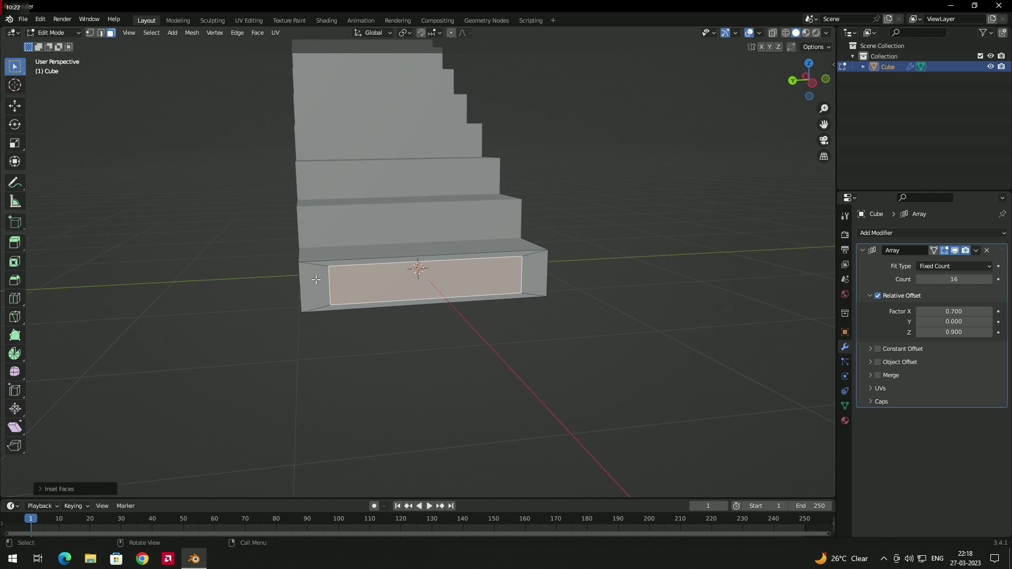
left_click(488, 255)
left_click(529, 293)
left_click(496, 284)
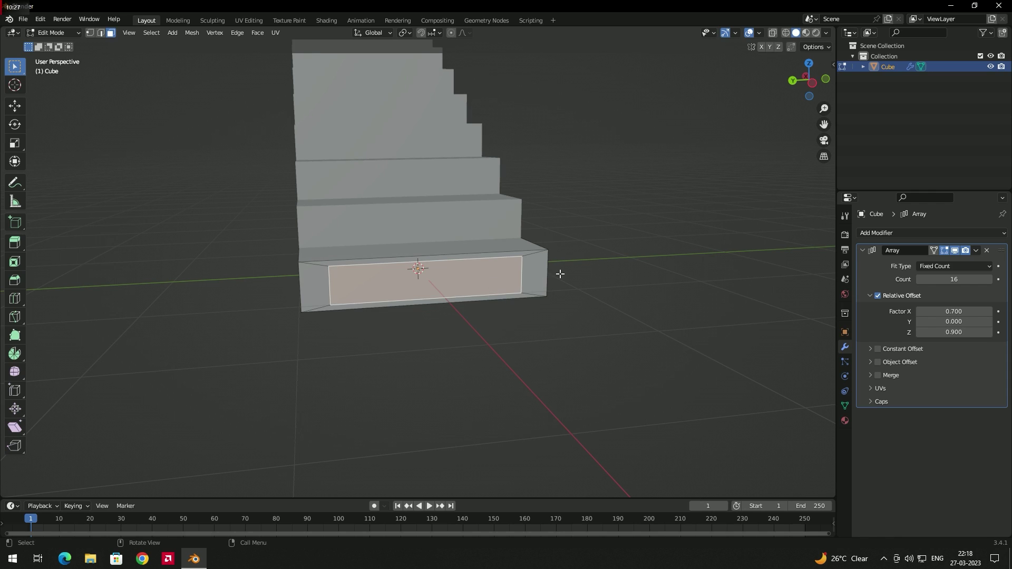
Undo the inset on the bottom step's front face and return to Object Mode with the staircase selected.
key("ctrl+z")
key("ctrl+z")
key("ctrl+z")
key("ctrl+z")
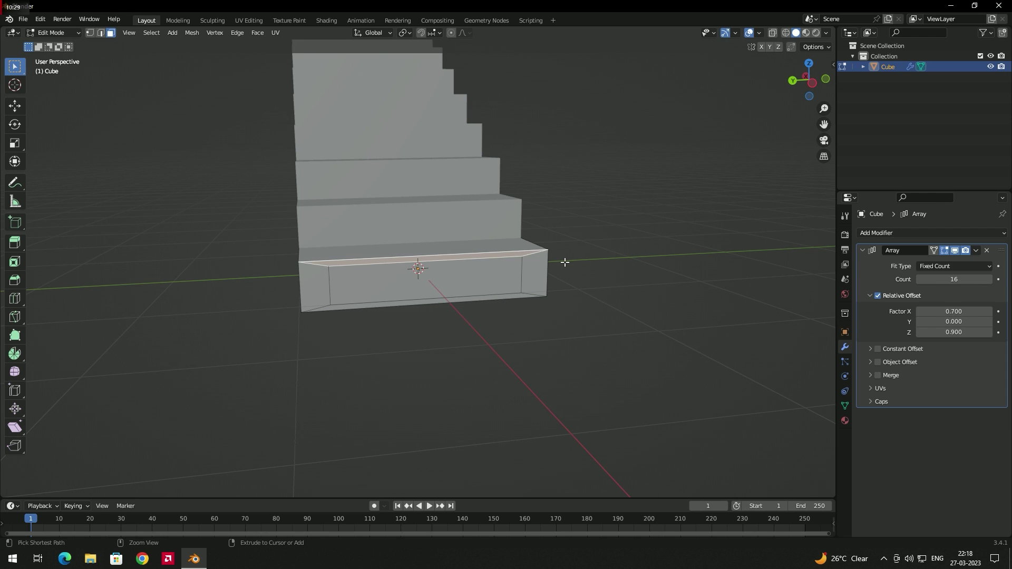
middle_click_drag(561, 277, 592, 282)
left_click(592, 278)
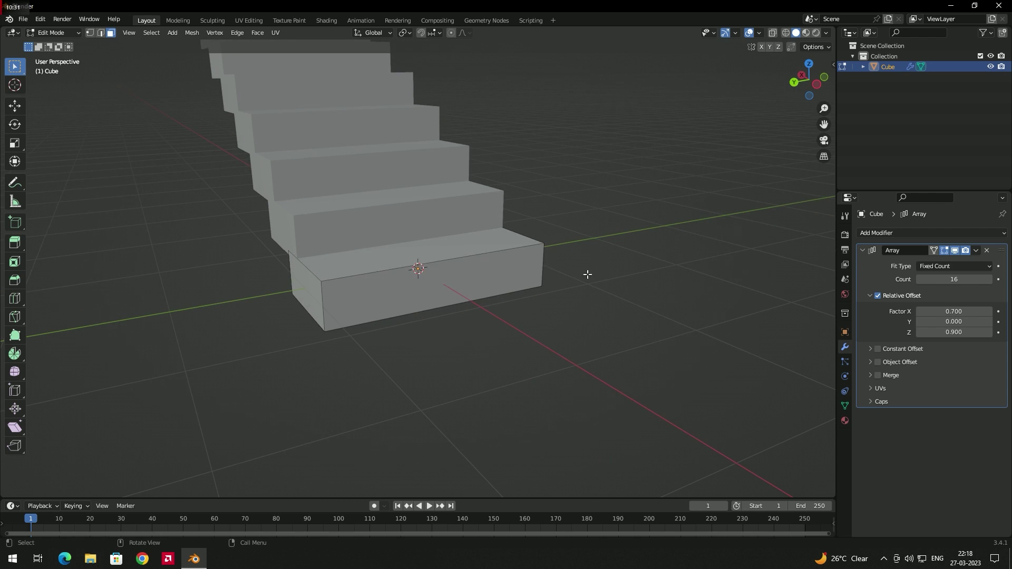
key("Tab")
left_click(545, 279)
left_click(501, 256)
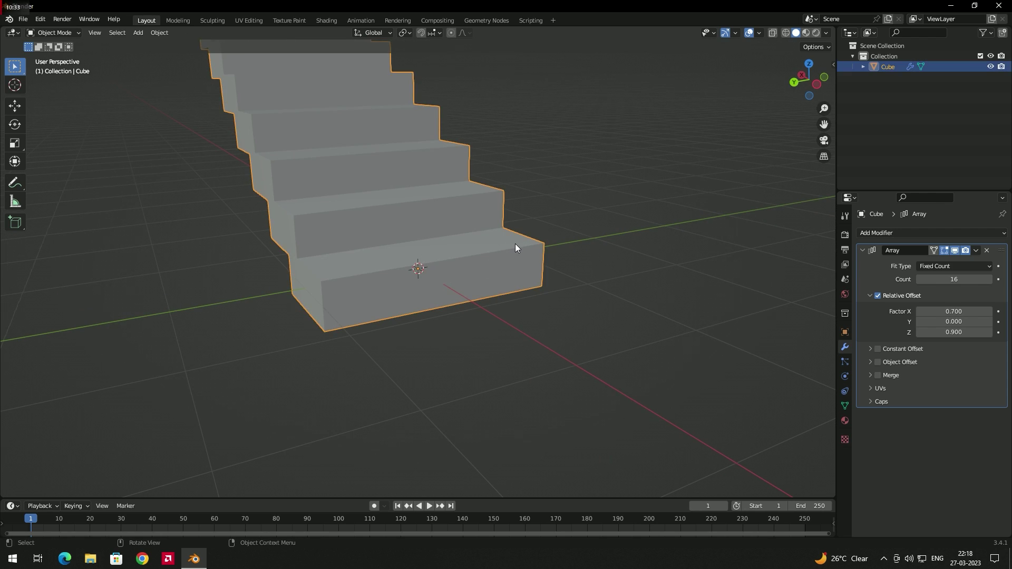
Check the staircase's transform values and apply its scale.
key("n")
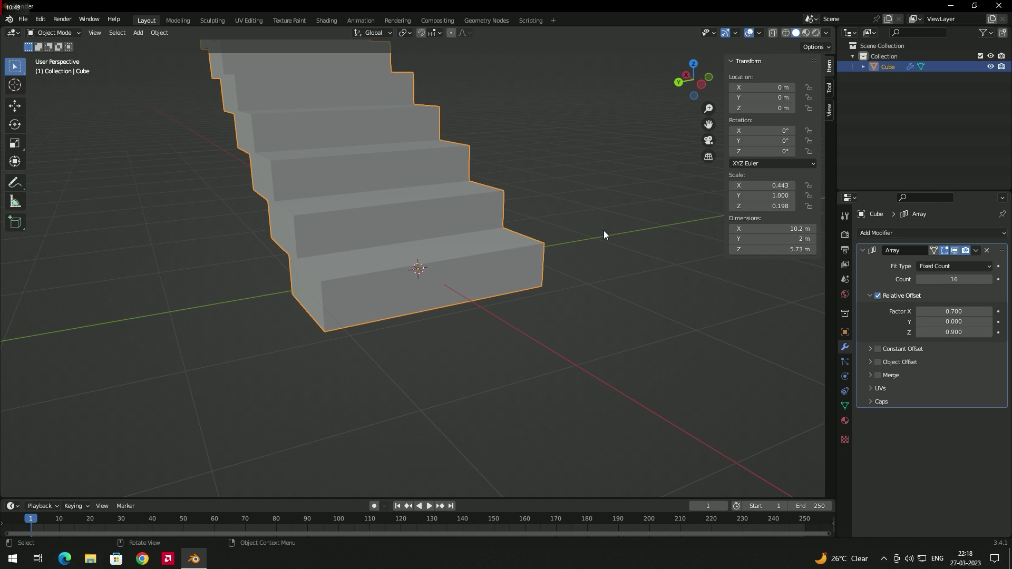
left_click(569, 255)
left_click(466, 284)
key("n")
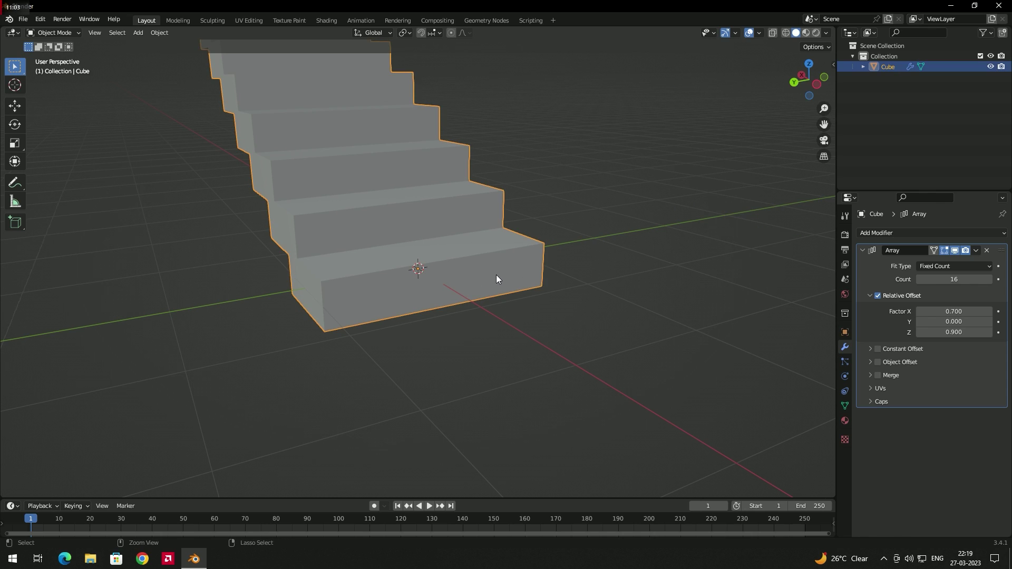
key("ctrl+a")
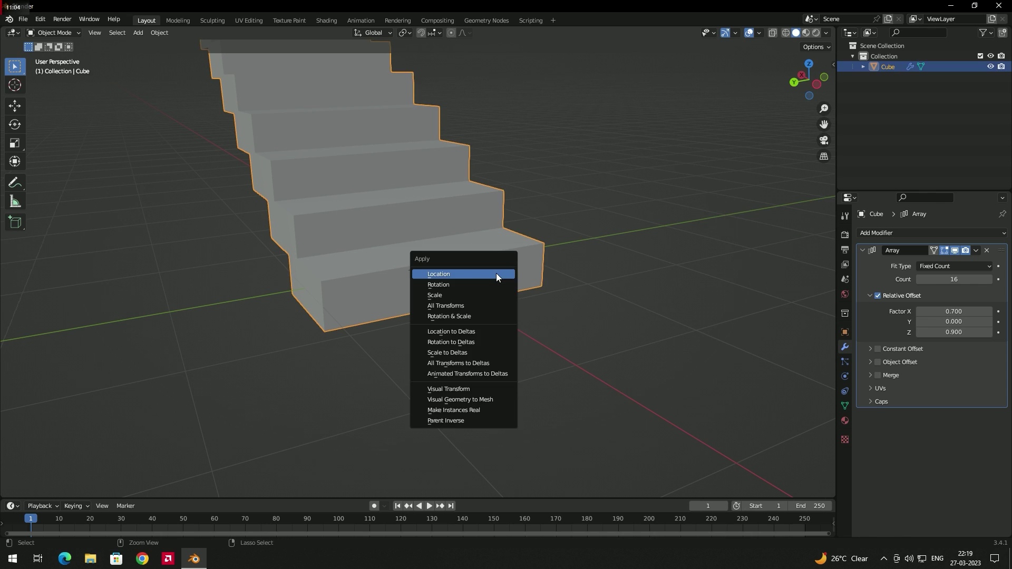
left_click(441, 295)
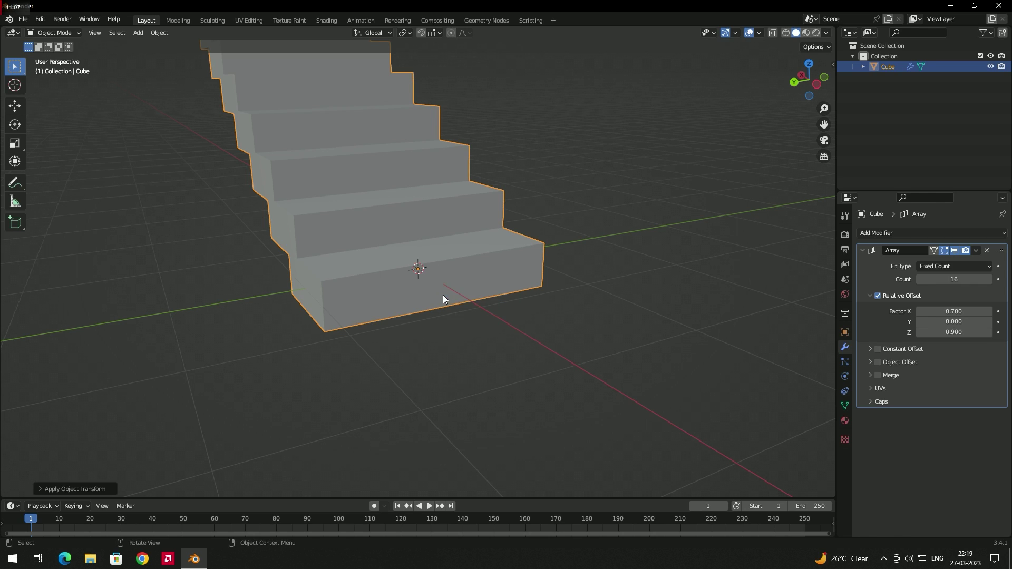
Show the transform values again to check the staircase's applied scale, and keep the staircase selected.
left_click(651, 242)
key("n")
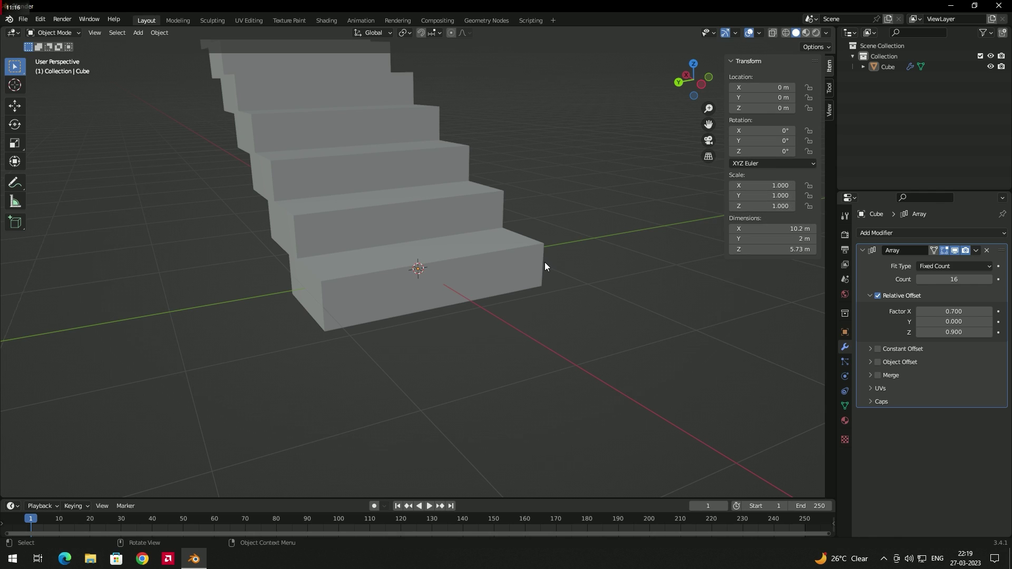
left_click(518, 272)
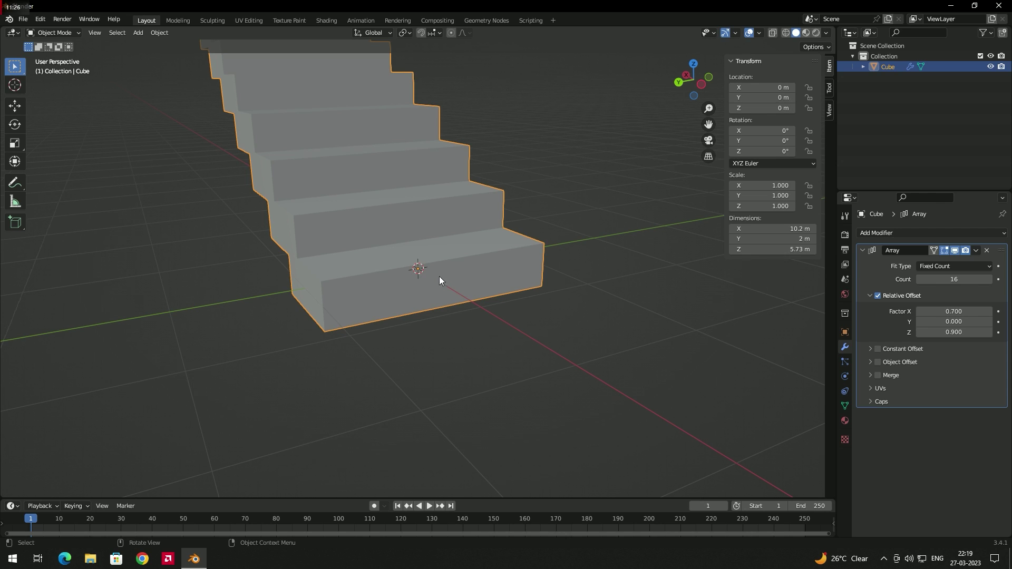
left_click(583, 283)
left_click(474, 287)
In Edit Mode, inset the bottom step's front face to leave a thin border around it.
middle_click_drag(495, 293, 497, 292)
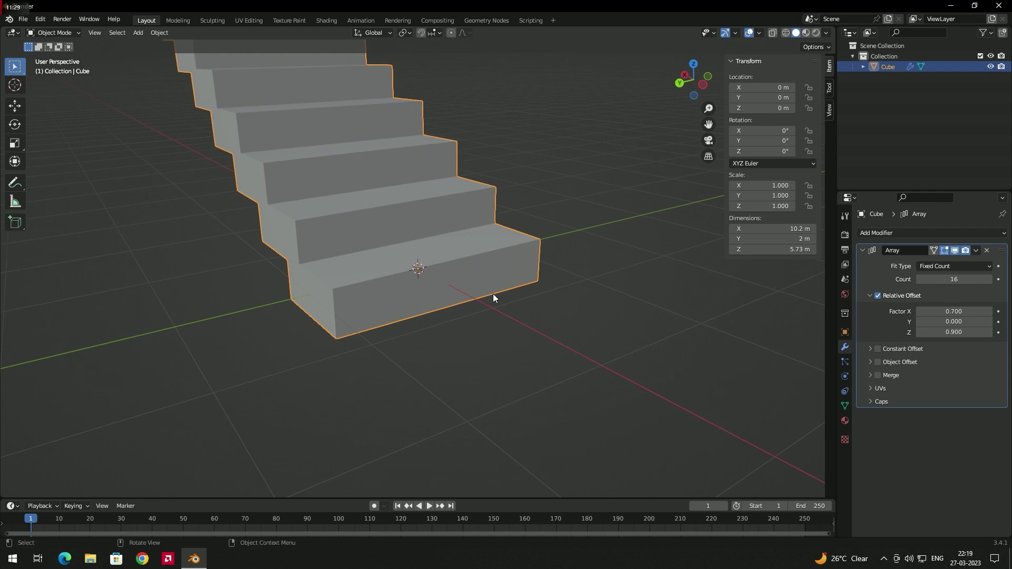
key("Tab")
left_click(466, 276)
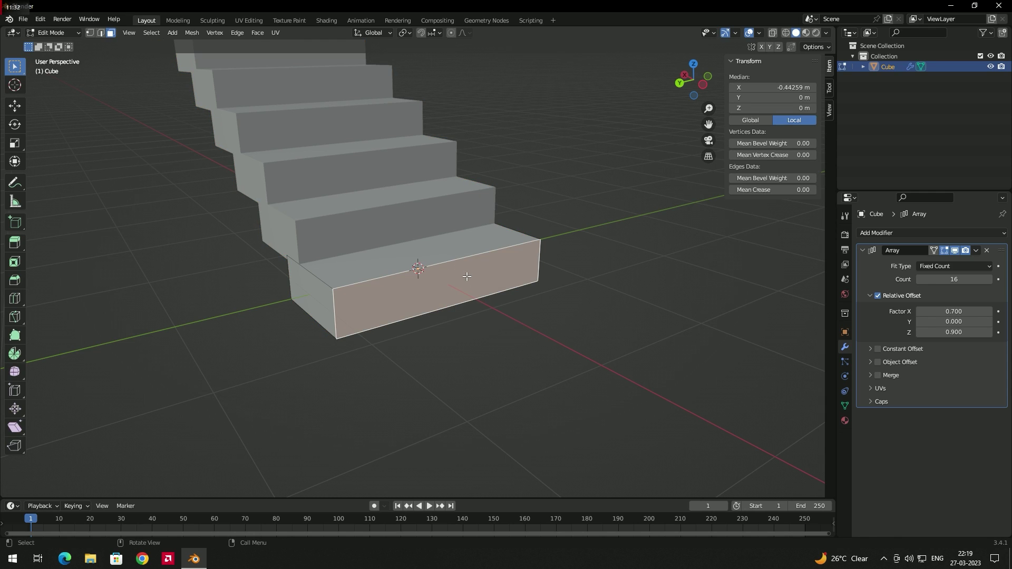
key("i")
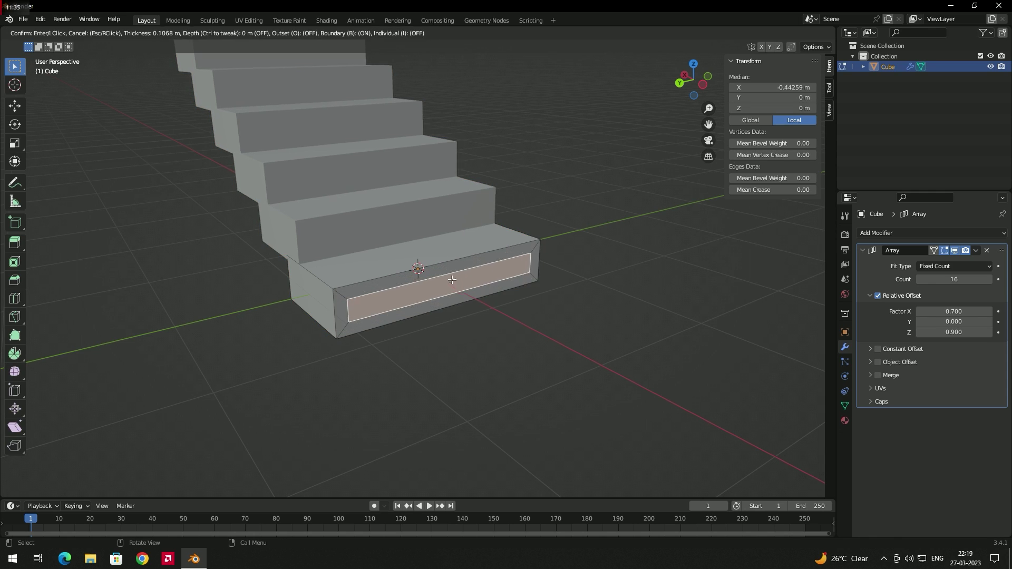
left_click(497, 278)
middle_click_drag(496, 278, 476, 275)
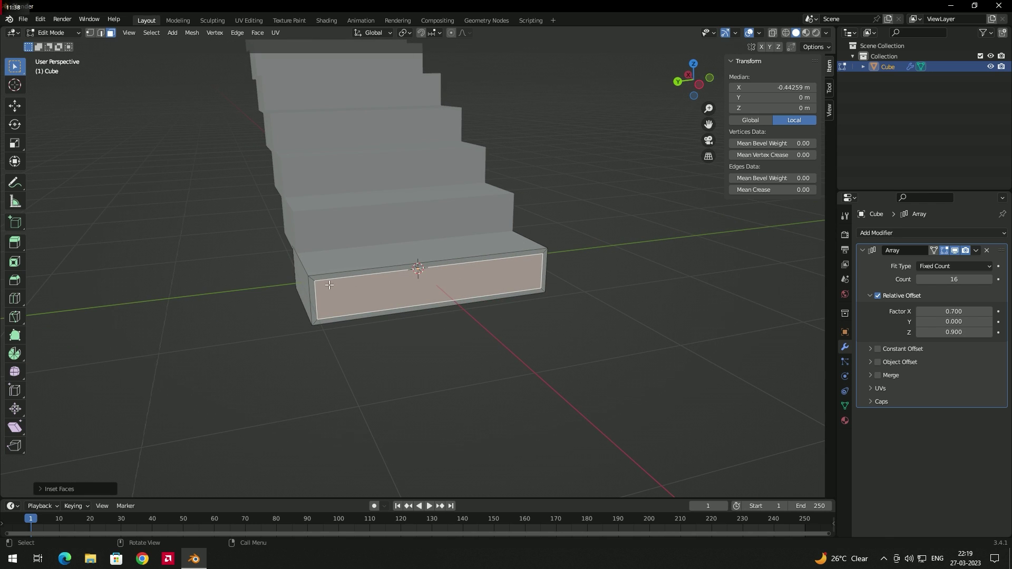
middle_click_drag(324, 295, 454, 275)
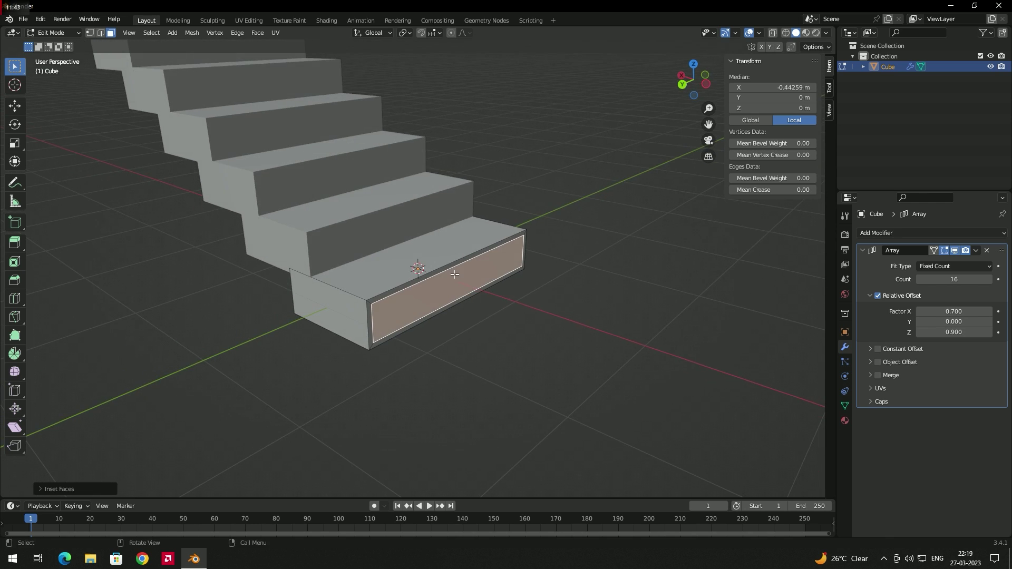
Extrude the inset front face about 0.06 m inward to recess the riser.
key("e")
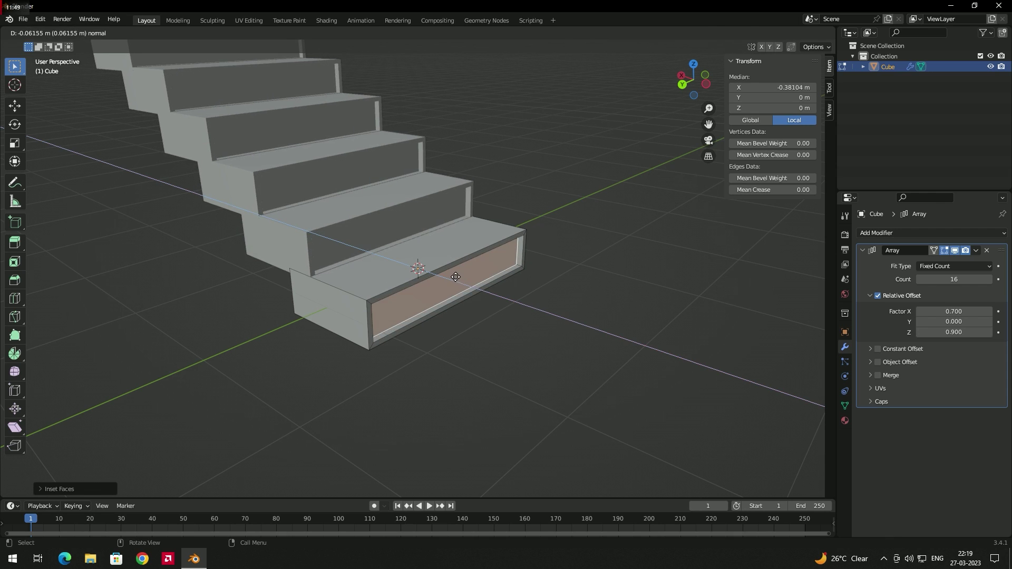
left_click(455, 277)
middle_click_drag(482, 280, 379, 173)
middle_click_drag(403, 275, 394, 294)
Extrude the border strip above the recess about 0.06 m outward to form an overhanging tread edge.
left_click(406, 287)
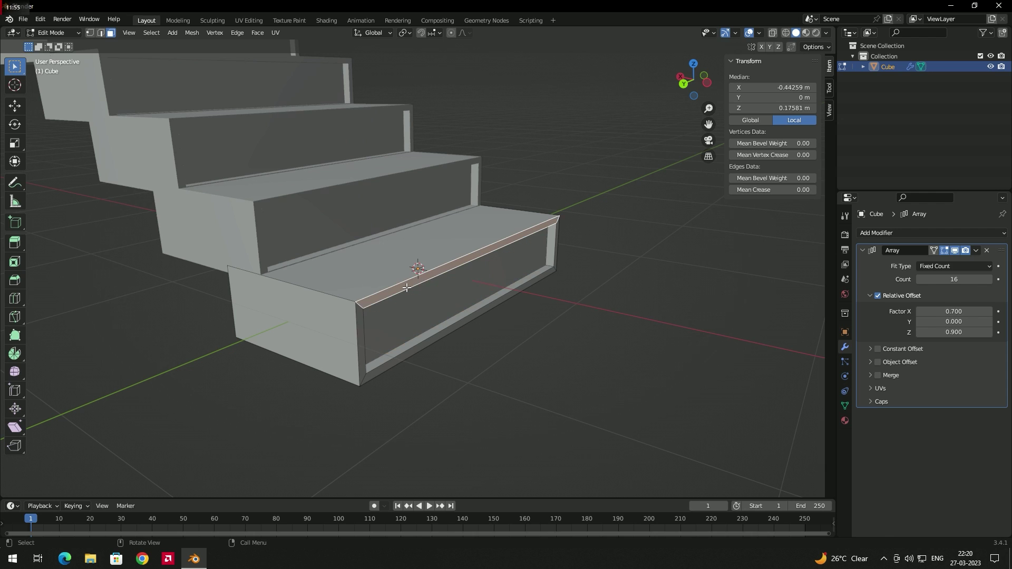
key("e")
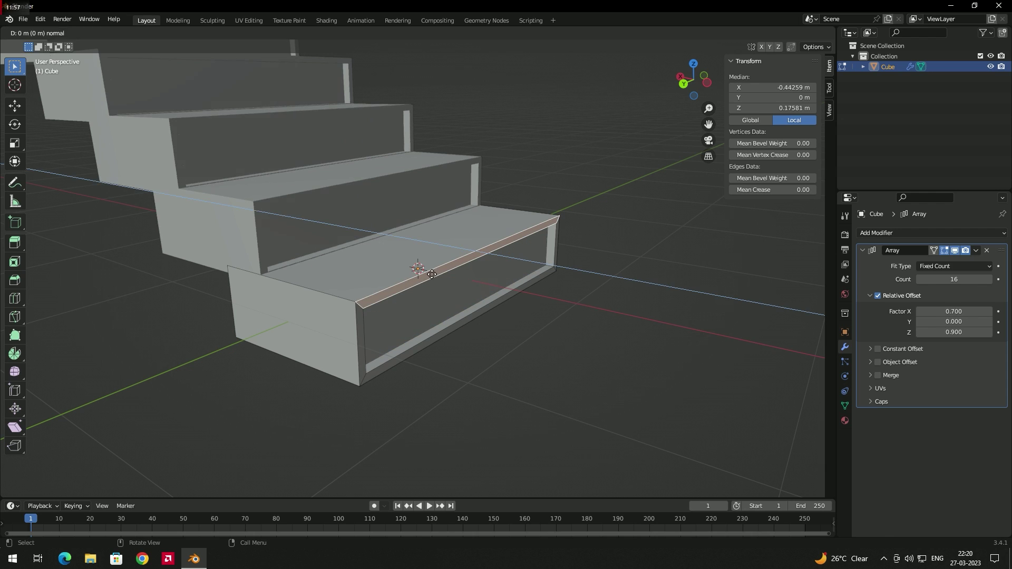
left_click(440, 279)
middle_click_drag(401, 298, 448, 268)
scroll(458, 289, "down", 4)
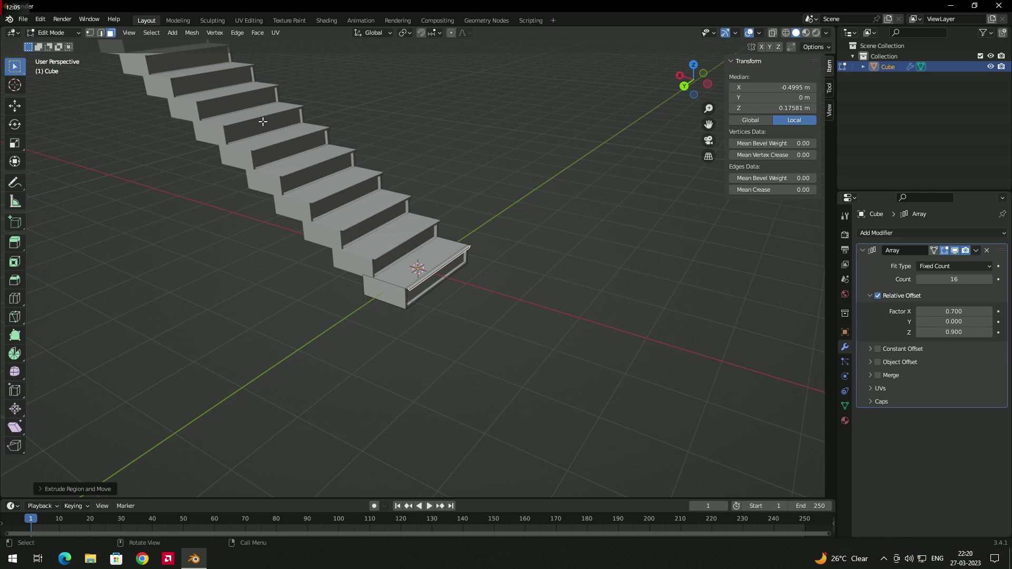
Return to Object Mode and apply the staircase's Array modifier to make every step real geometry.
key("Tab")
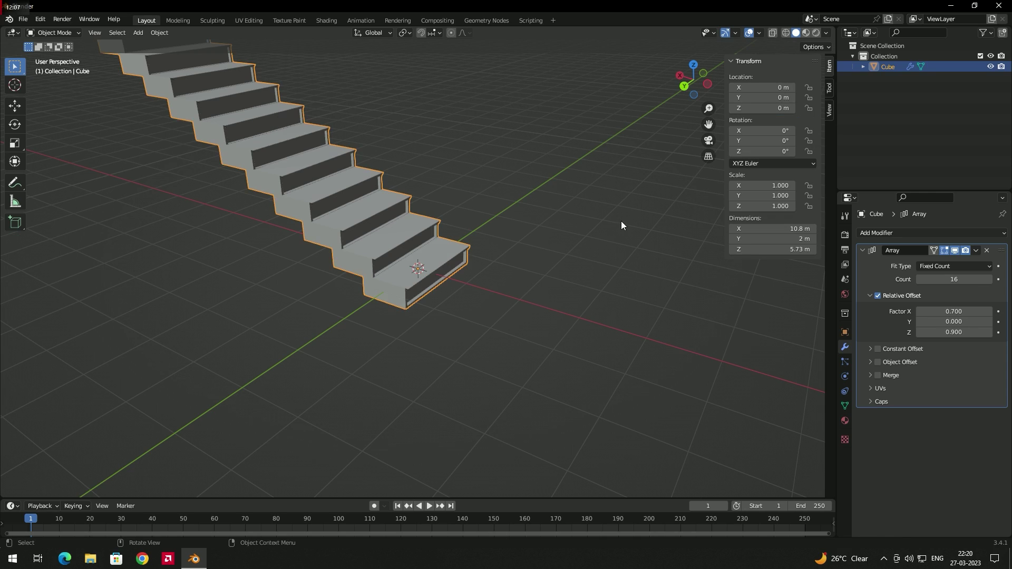
key("alt+a")
left_click(405, 285)
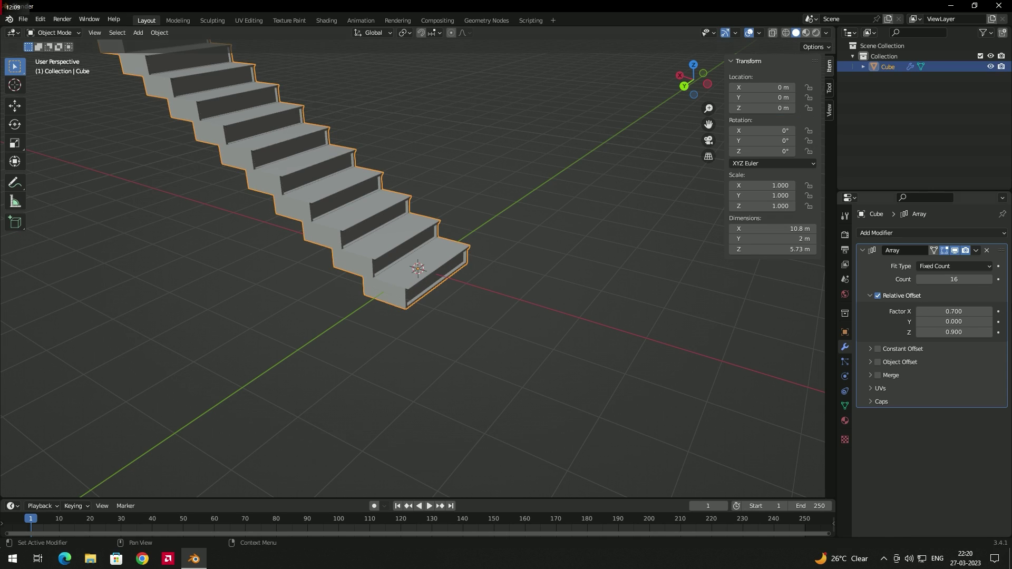
left_click(978, 252)
left_click(947, 266)
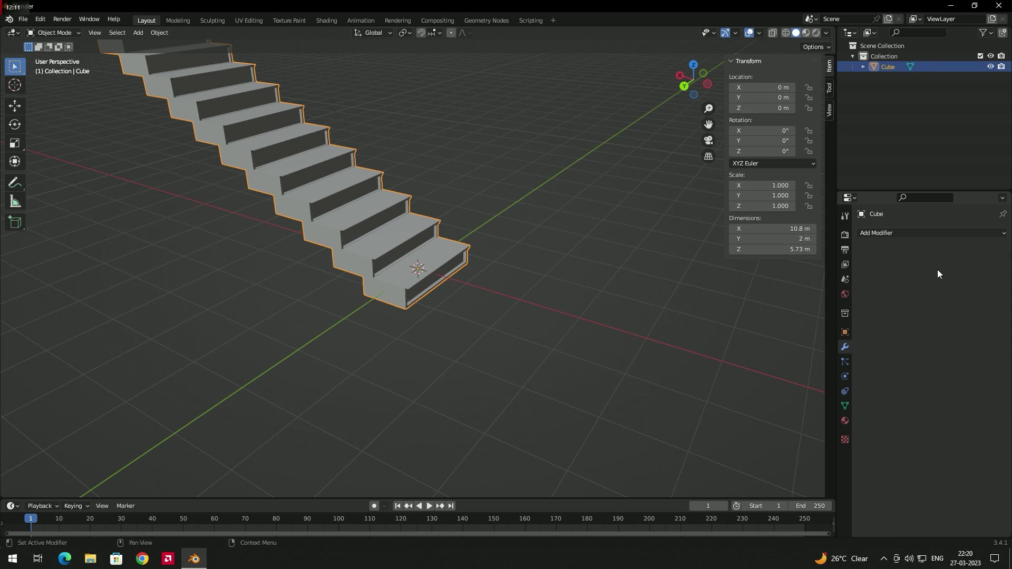
Enter Edit Mode and select the top face of the fifth step from the bottom.
key("Tab")
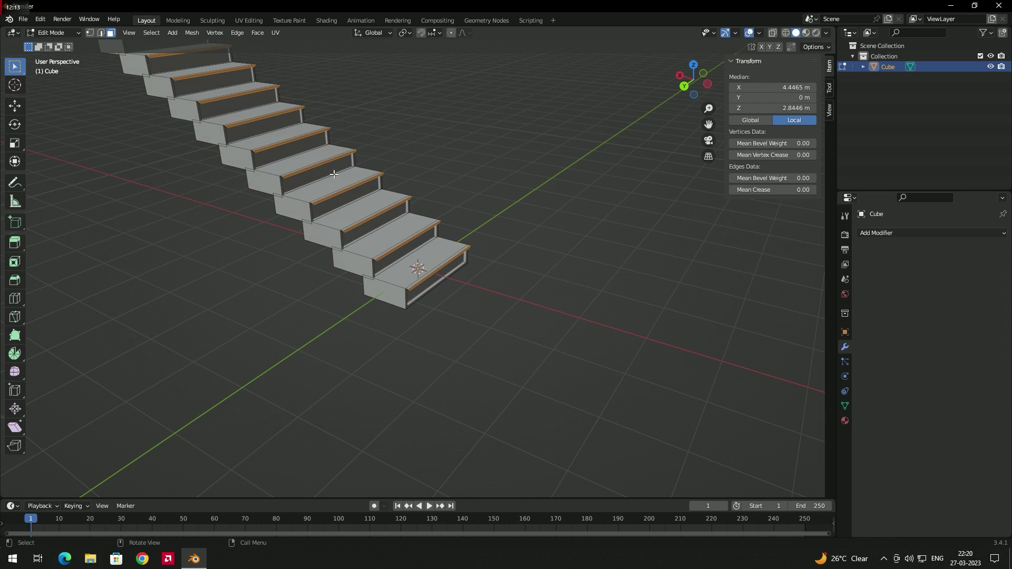
left_click(313, 158)
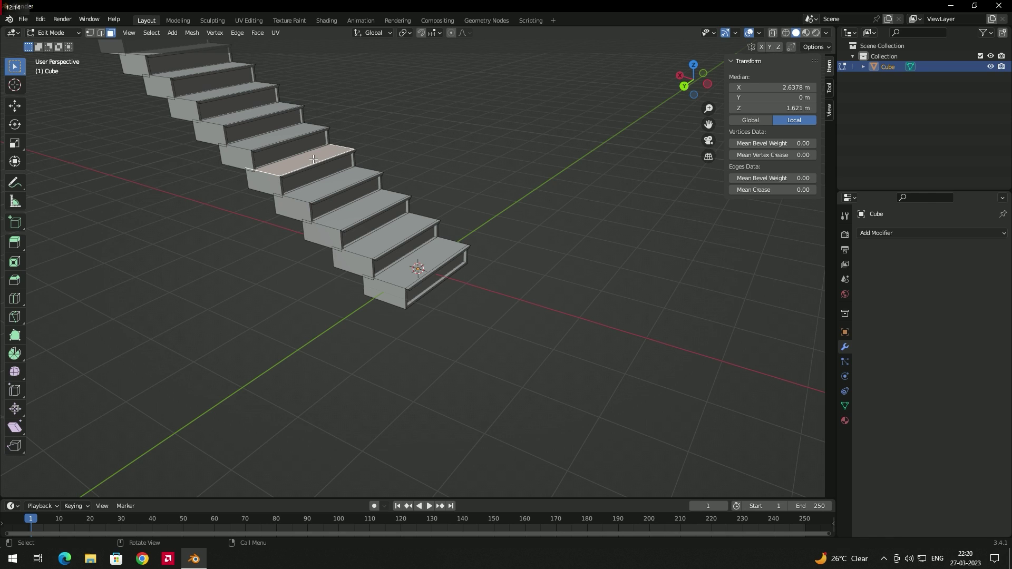
Try extruding the fifth step's top face upward, undo the extrusion and return to Object Mode.
key("e")
left_click(342, 115)
left_click(423, 157)
key("ctrl+z")
key("ctrl+z")
key("Tab")
left_click(432, 174)
key("ctrl+z")
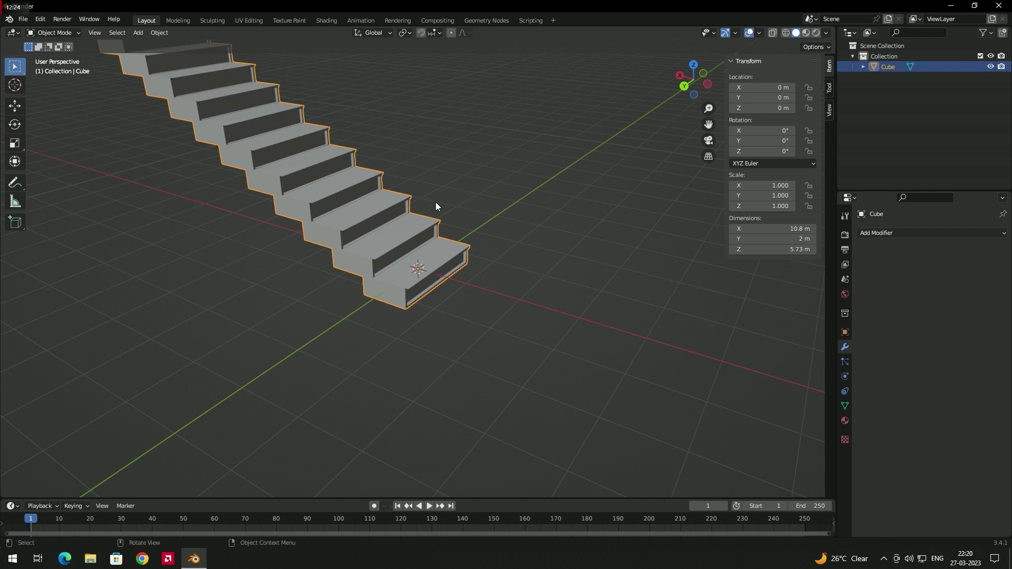
Delete the whole staircase object from the scene.
scroll(419, 273, "down", 3)
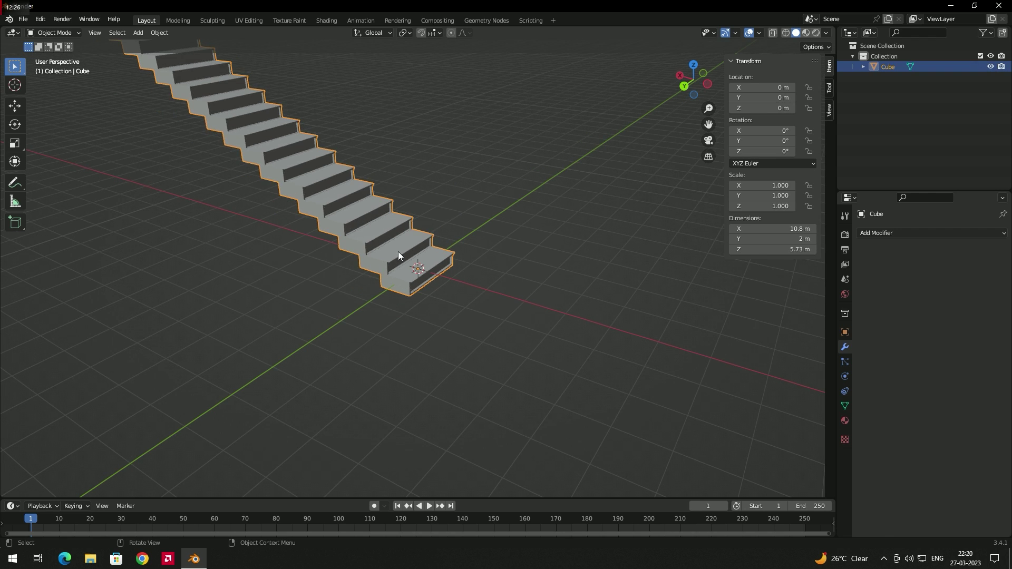
scroll(445, 231, "up", 1)
key("Delete")
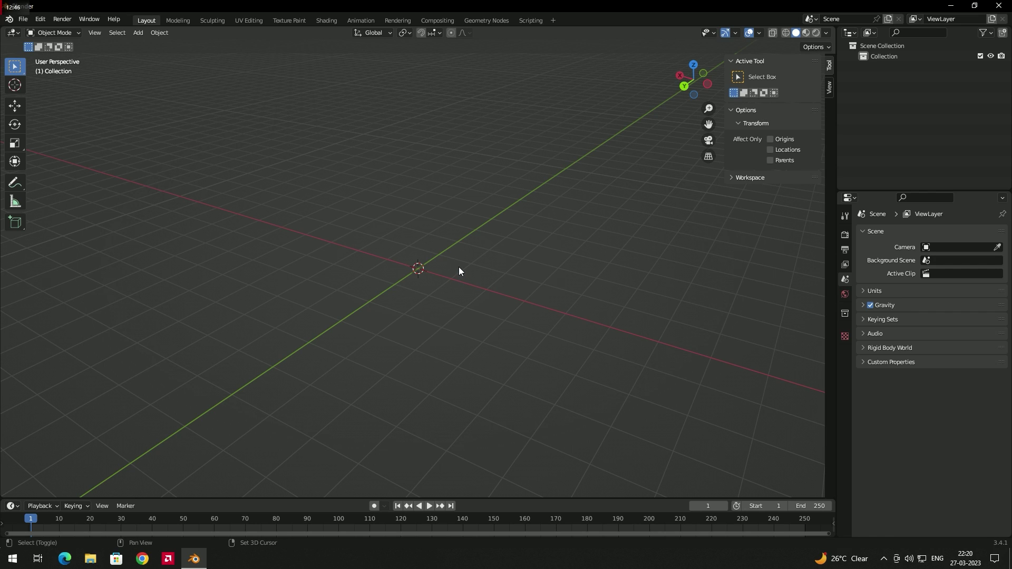
Add a cube mesh at the origin and scale it up uniformly to about 1.5.
key("shift+a")
mouse_move(454, 268)
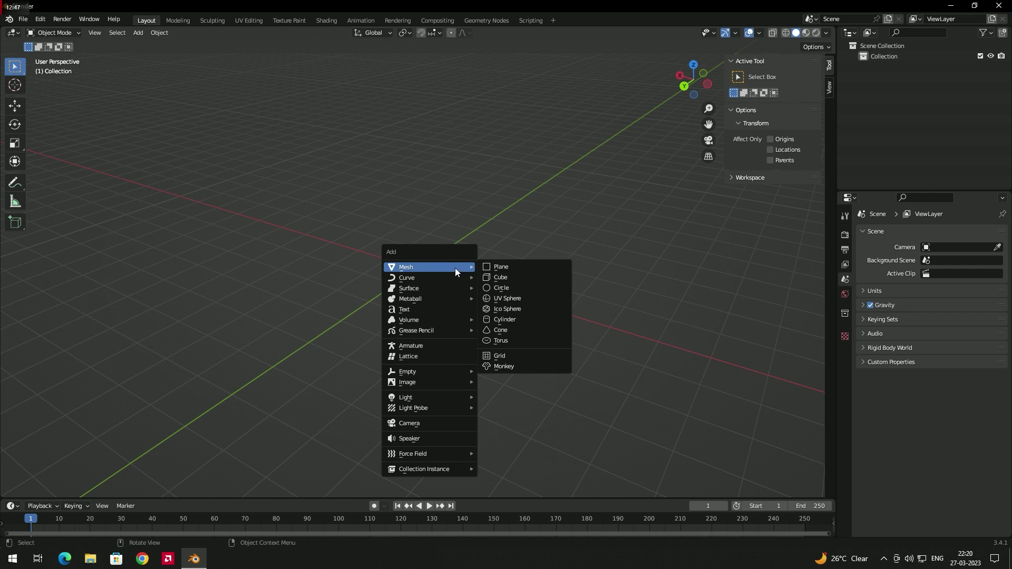
left_click(505, 277)
key("s")
left_click(497, 262)
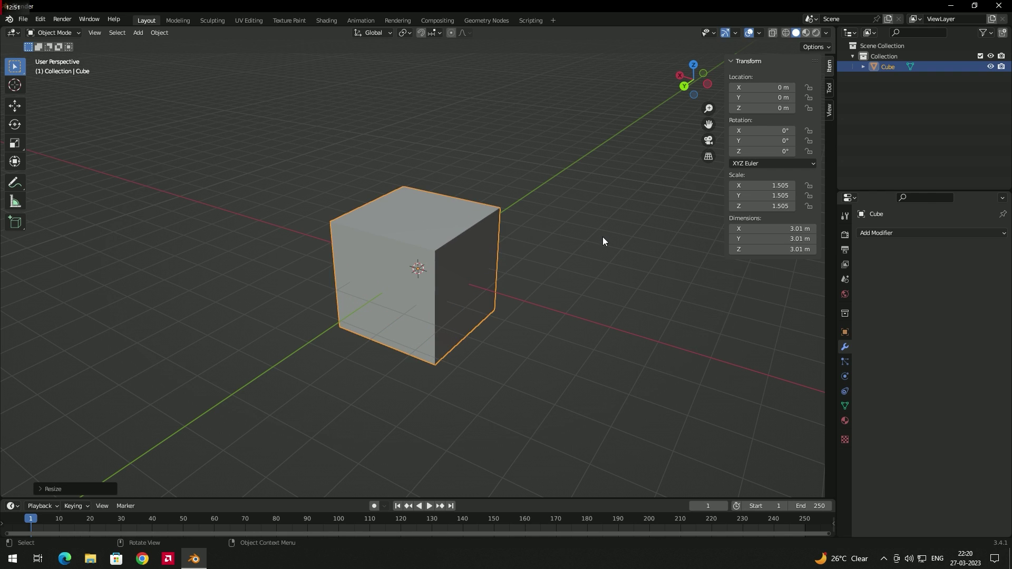
left_click(602, 238)
middle_click_drag(535, 230, 515, 210)
left_click(485, 257)
scroll(478, 258, "up", 2)
scroll(514, 209, "down", 2)
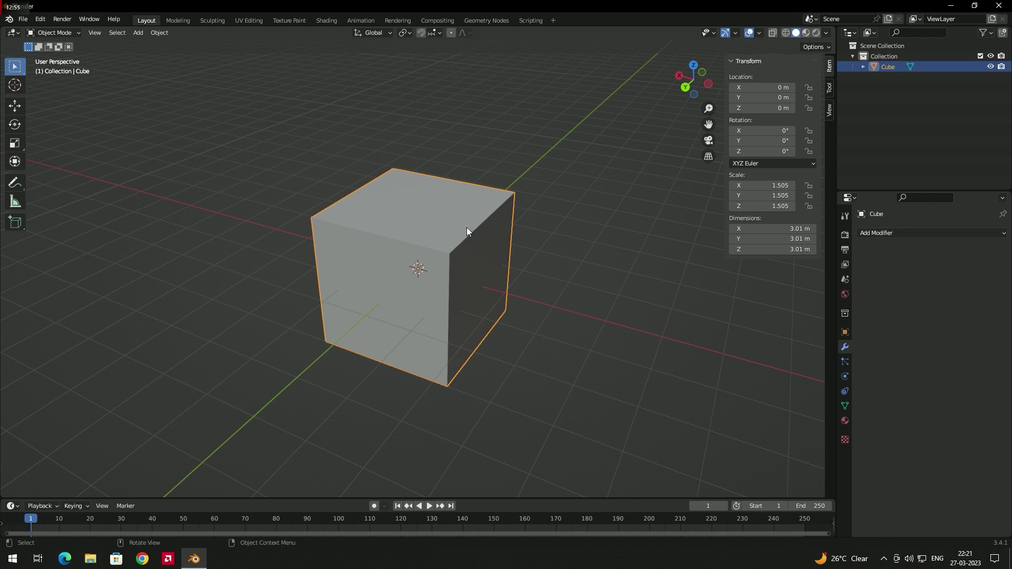
middle_click_drag(343, 268, 409, 239)
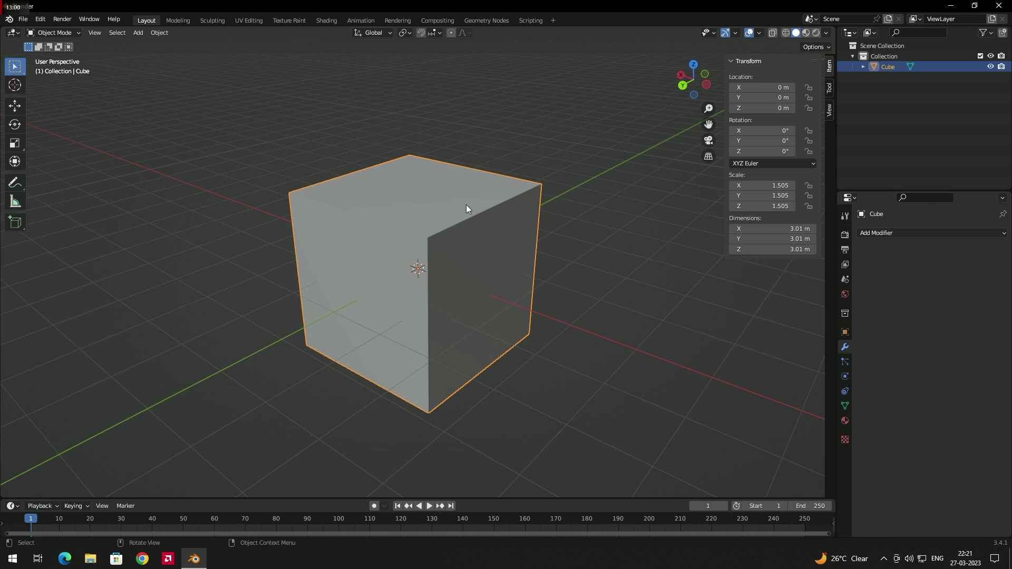
left_click(580, 210)
left_click(501, 230)
left_click(593, 219)
left_click(495, 246)
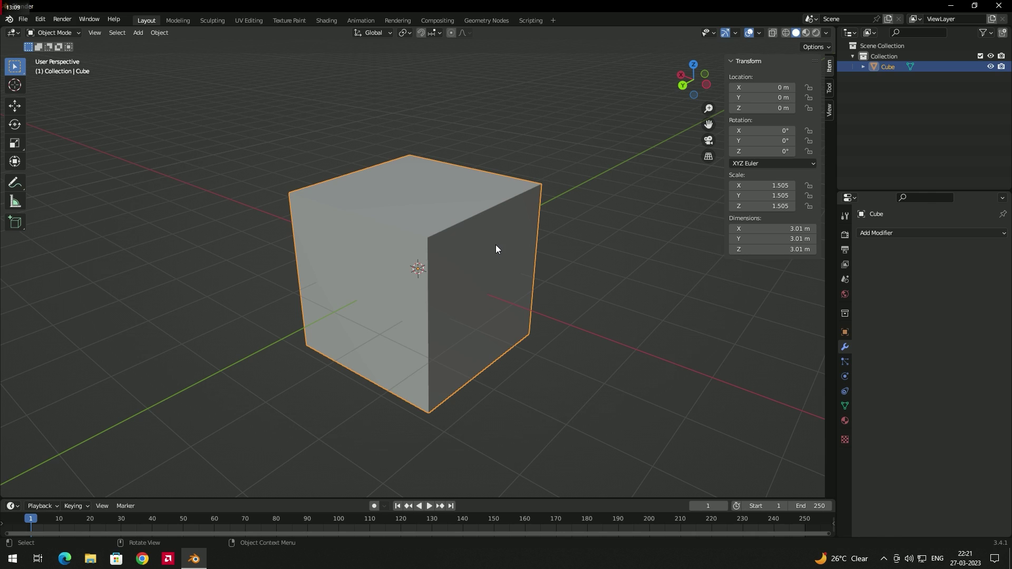
Add a Bevel modifier to the cube and set its amount to 0.15 m.
left_click(877, 235)
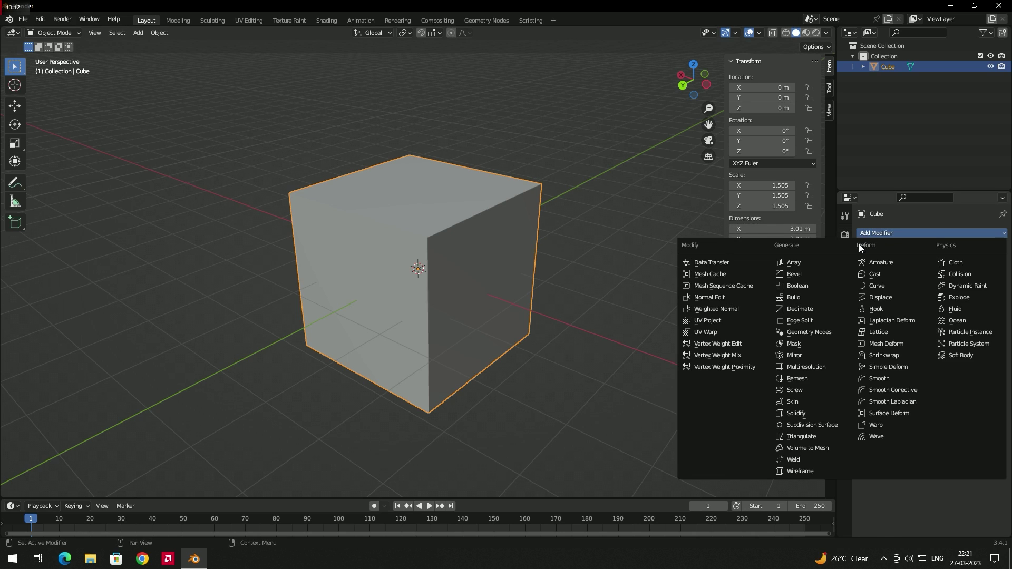
left_click(801, 273)
middle_click_drag(564, 313, 563, 283)
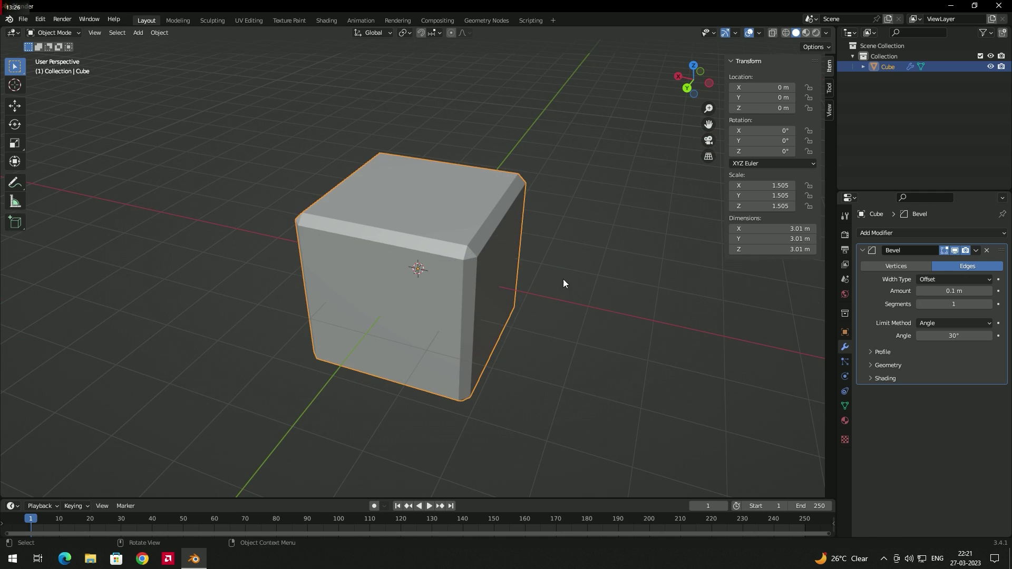
left_click(988, 291)
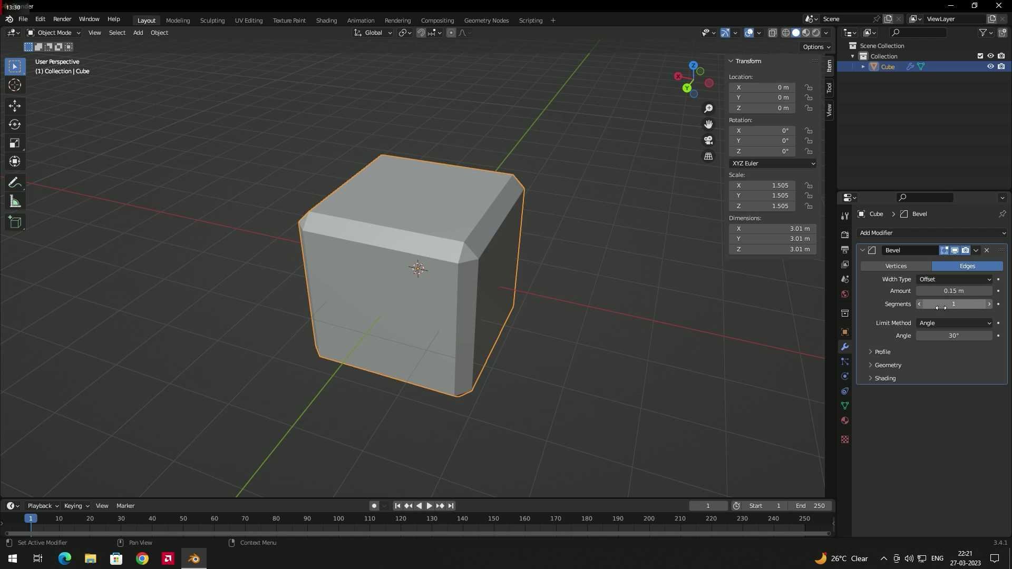
Raise the Bevel modifier's segments to 3 to compare the rounding, and return them to 1.
left_click(988, 305)
left_click(988, 305)
middle_click_drag(716, 345, 554, 261)
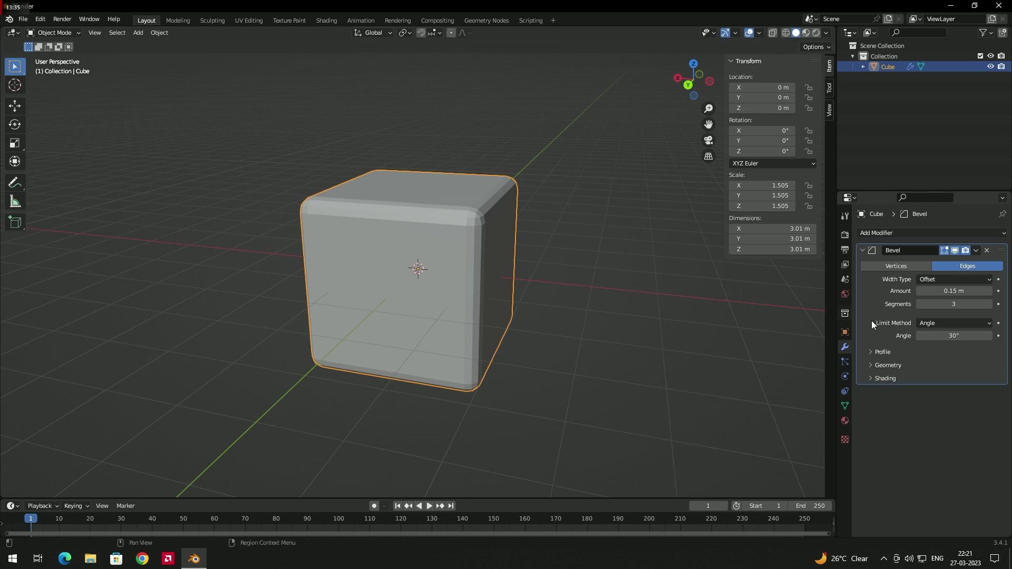
left_click(920, 304)
left_click(920, 305)
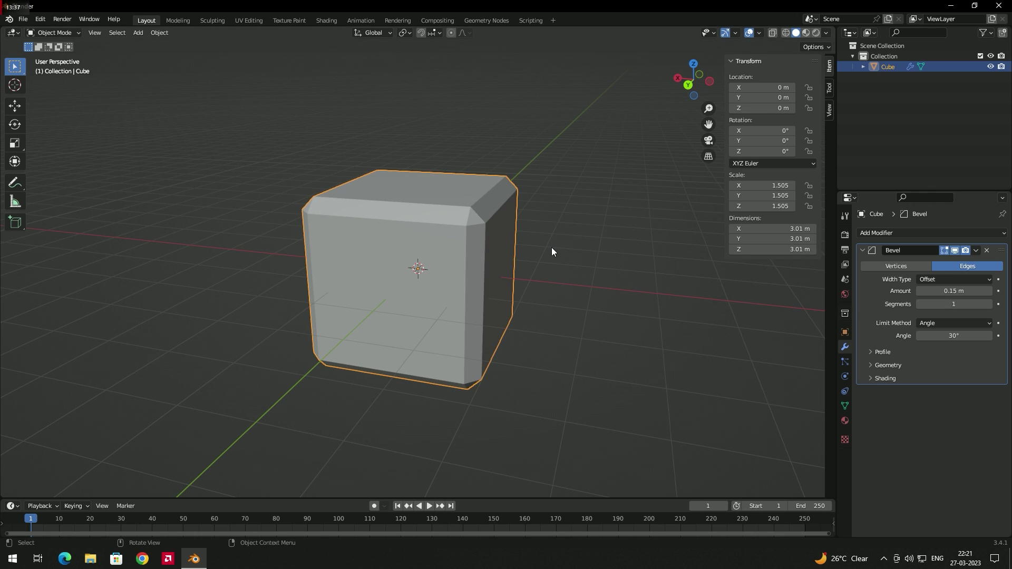
Set the Bevel modifier's segments to a keyframed value of 4 and inspect the cube's rounded edges.
middle_click_drag(551, 249, 738, 255)
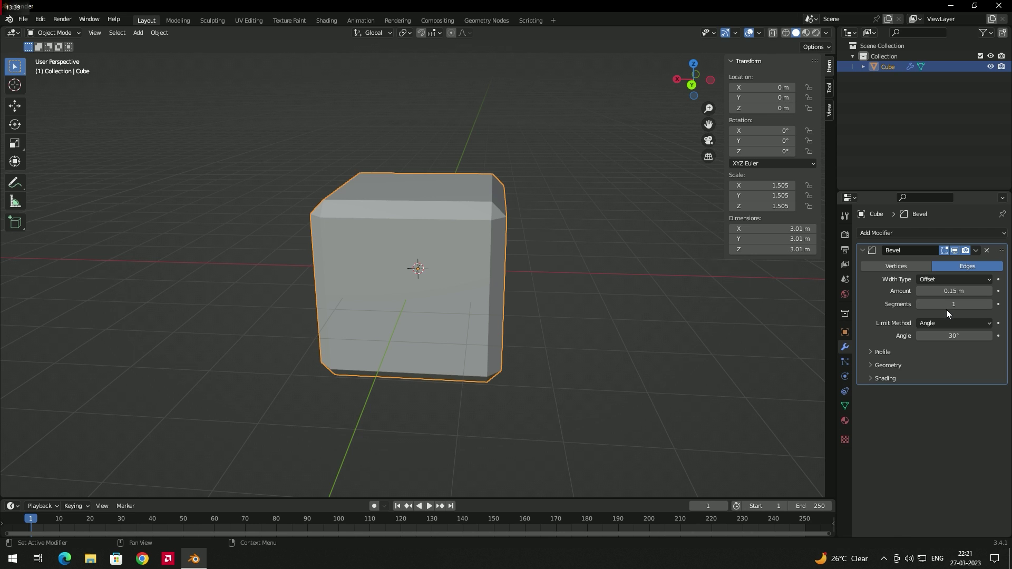
middle_click_drag(812, 326, 751, 330)
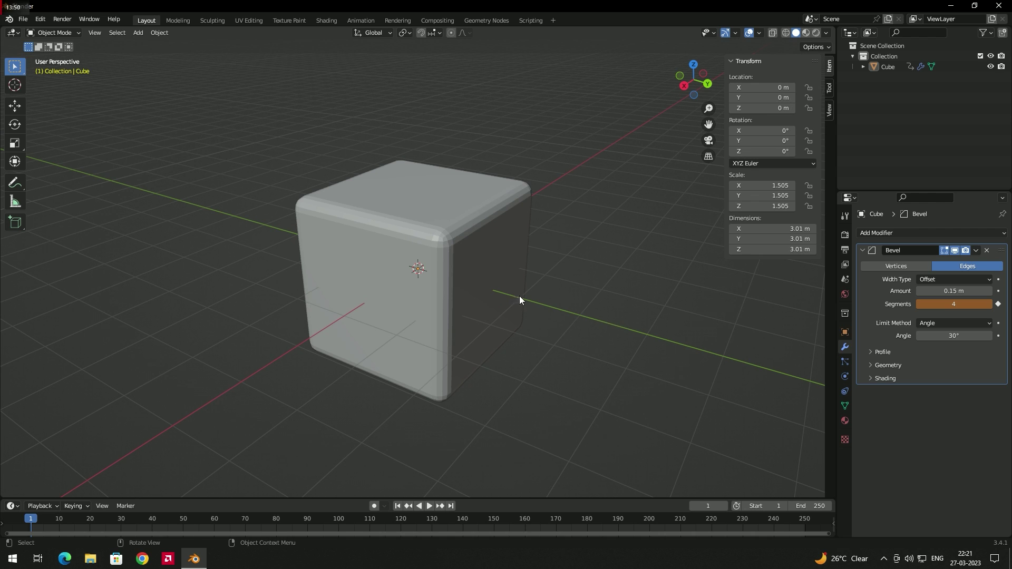
middle_click_drag(519, 297, 477, 258)
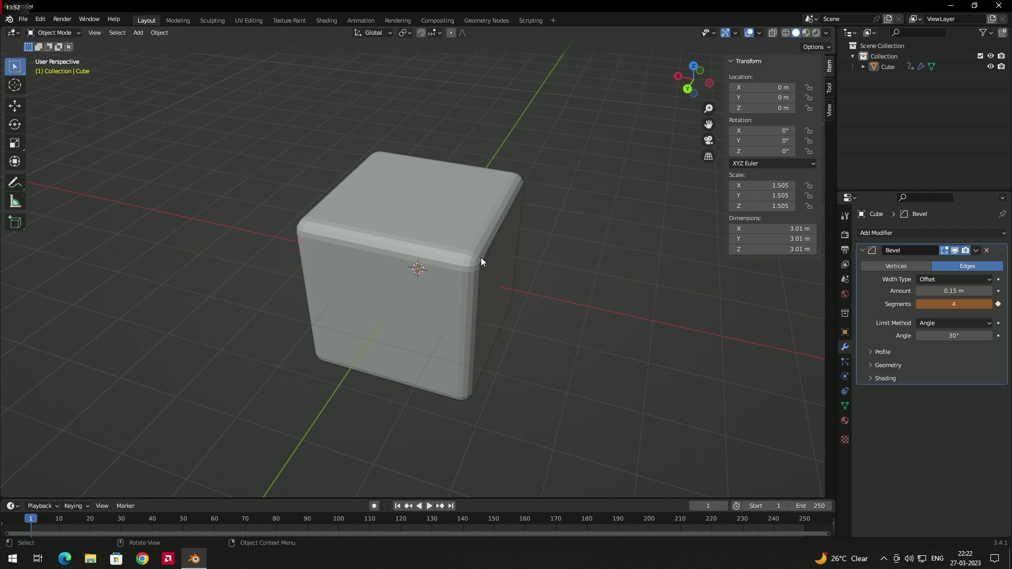
left_click(491, 258)
left_click(615, 225)
left_click(519, 247)
scroll(533, 228, "down", 2)
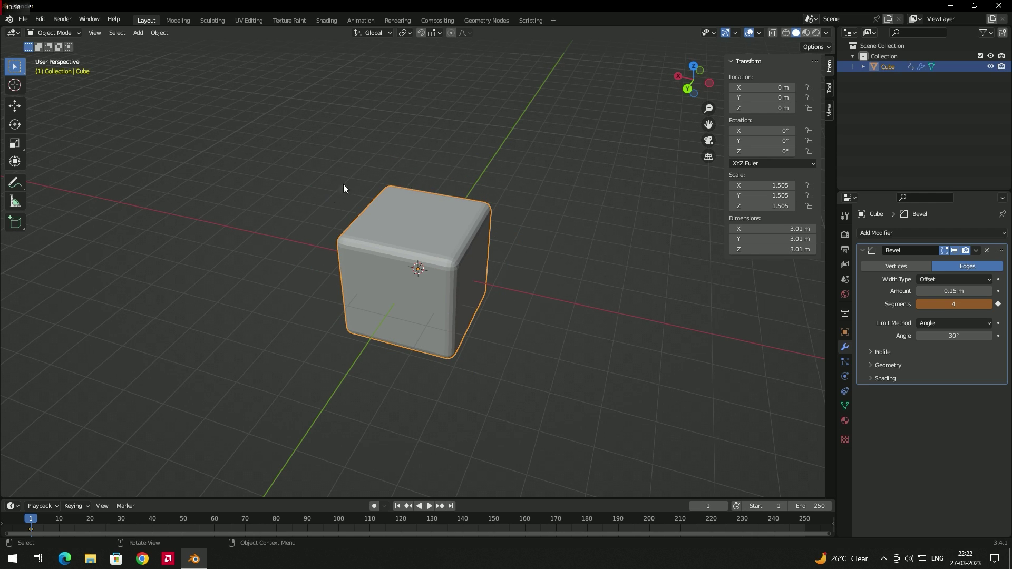
scroll(522, 226, "up", 2)
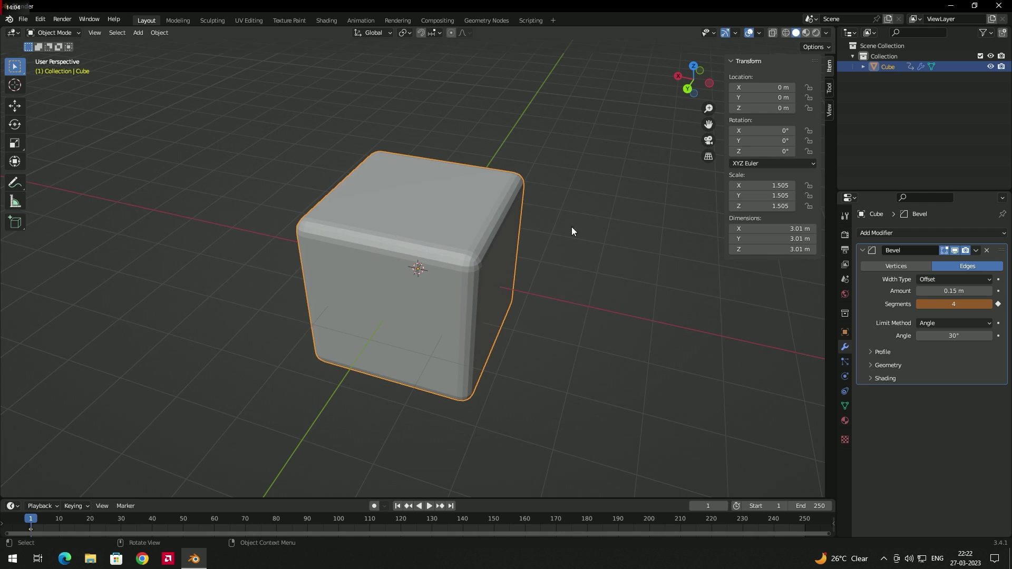
Switch the Bevel modifier to affect vertices and examine the cube's corners up close.
left_click(896, 266)
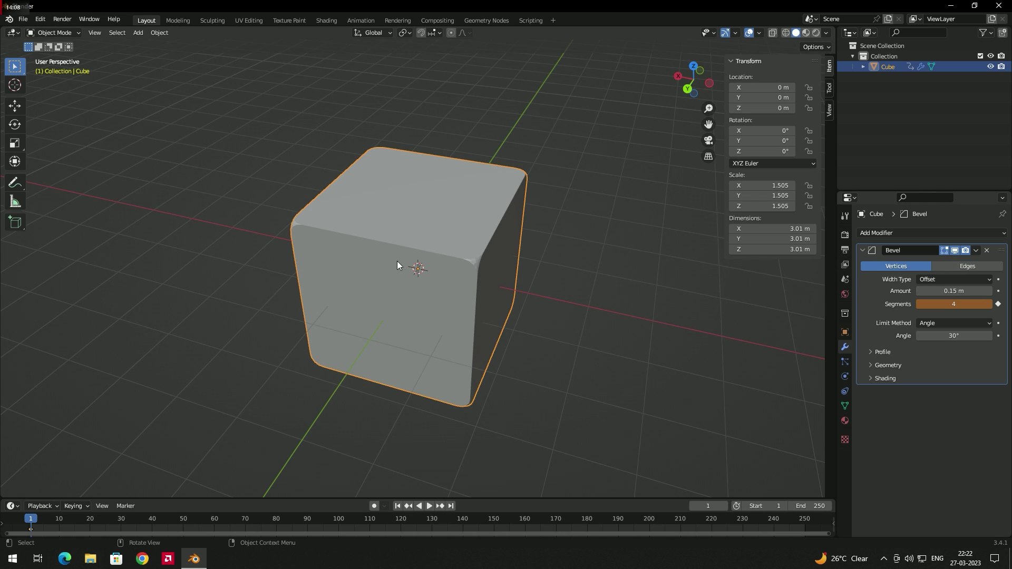
scroll(518, 258, "up", 5)
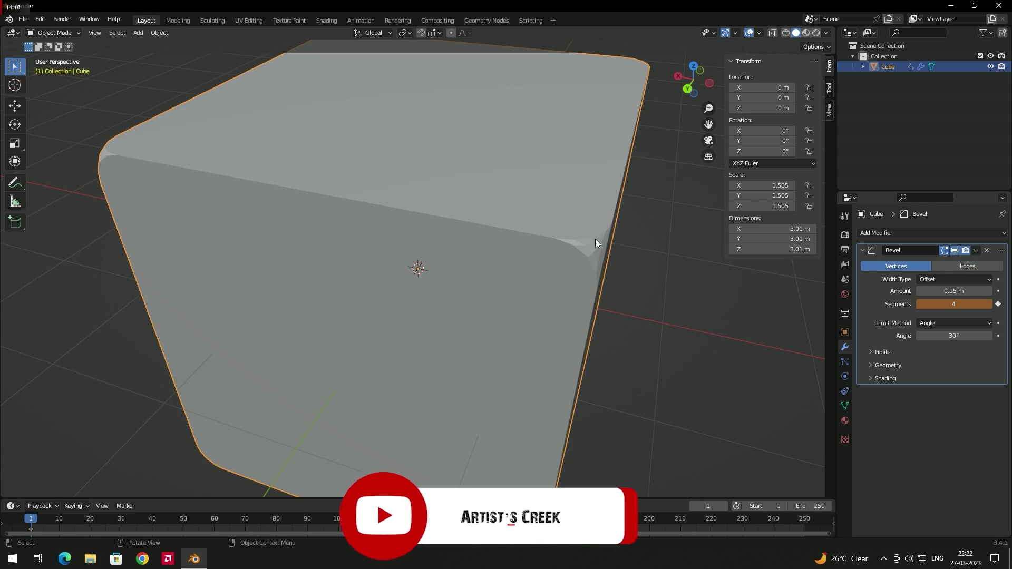
scroll(596, 236, "down", 6)
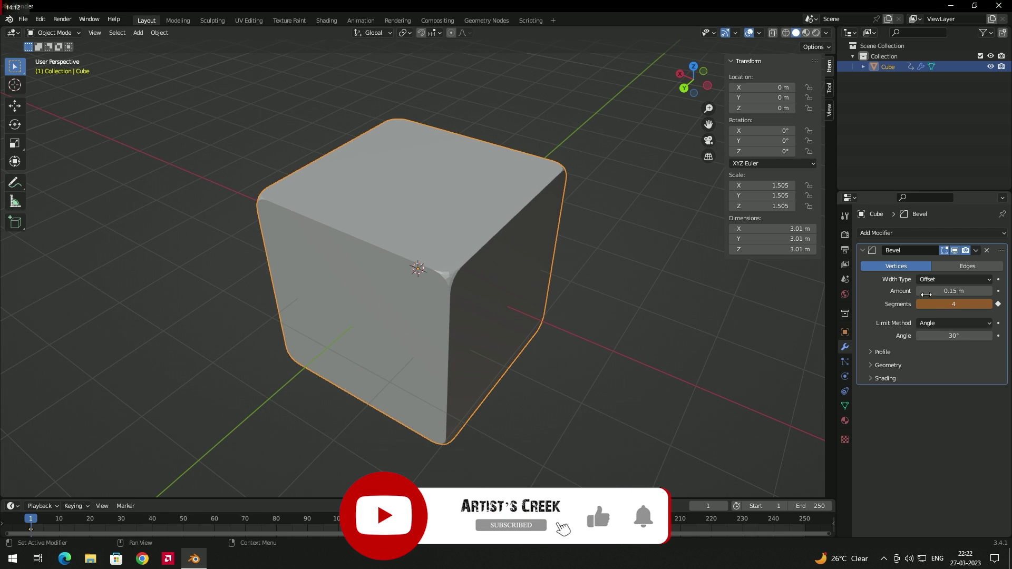
Set the Bevel modifier to edges with the Absolute width type and an amount of 0.06 m.
left_click_drag(954, 291, 990, 291)
middle_click_drag(526, 296, 546, 296)
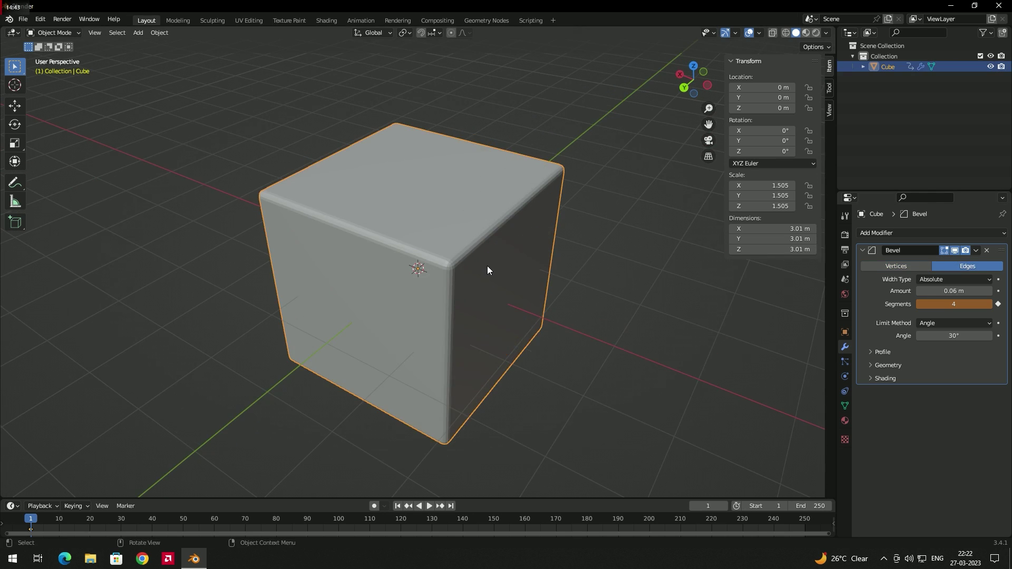
Delete the beveled cube and add a Monkey mesh at the origin in its place.
key("Delete")
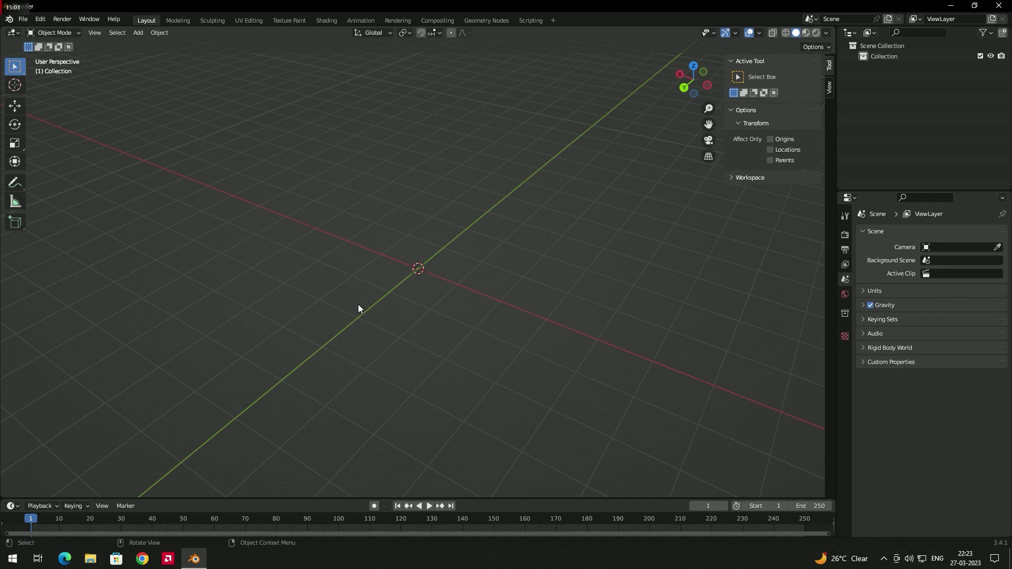
key("shift+a")
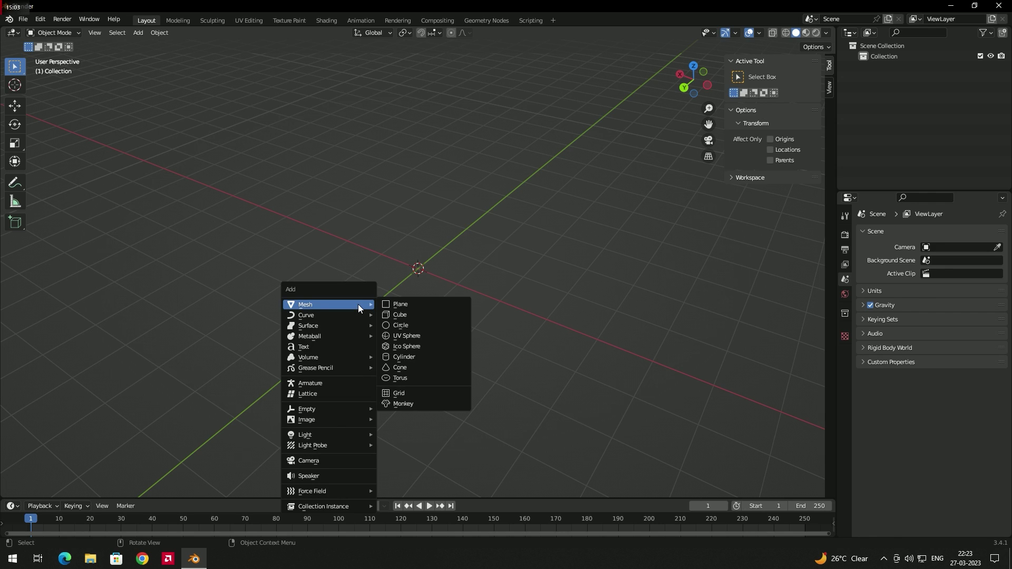
left_click(410, 403)
left_click(484, 331)
middle_click_drag(483, 331, 487, 257)
left_click(447, 304)
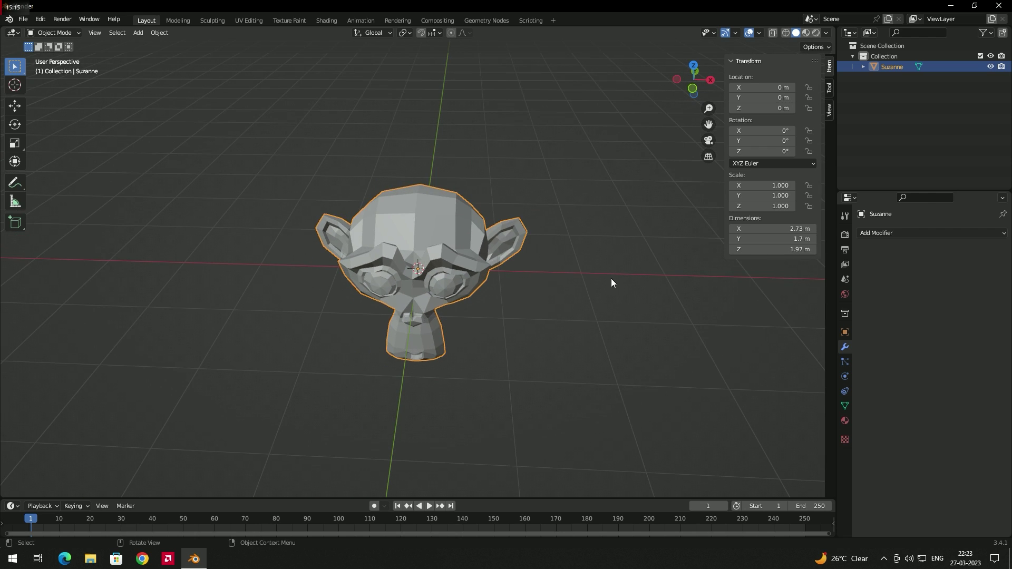
scroll(611, 283, "up", 2)
middle_click_drag(536, 256, 490, 257)
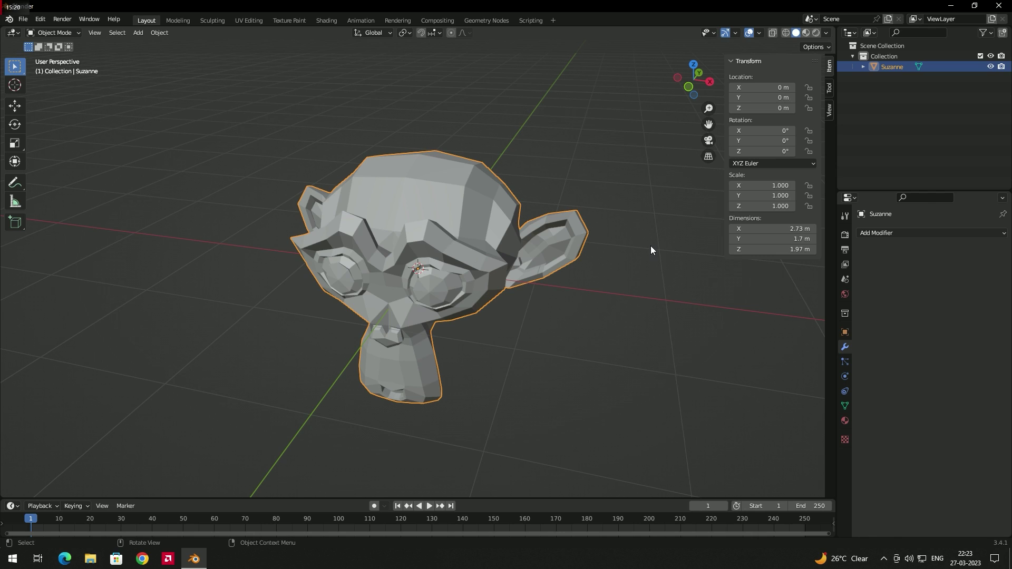
Add a Subdivision Surface modifier to the monkey head.
left_click(892, 234)
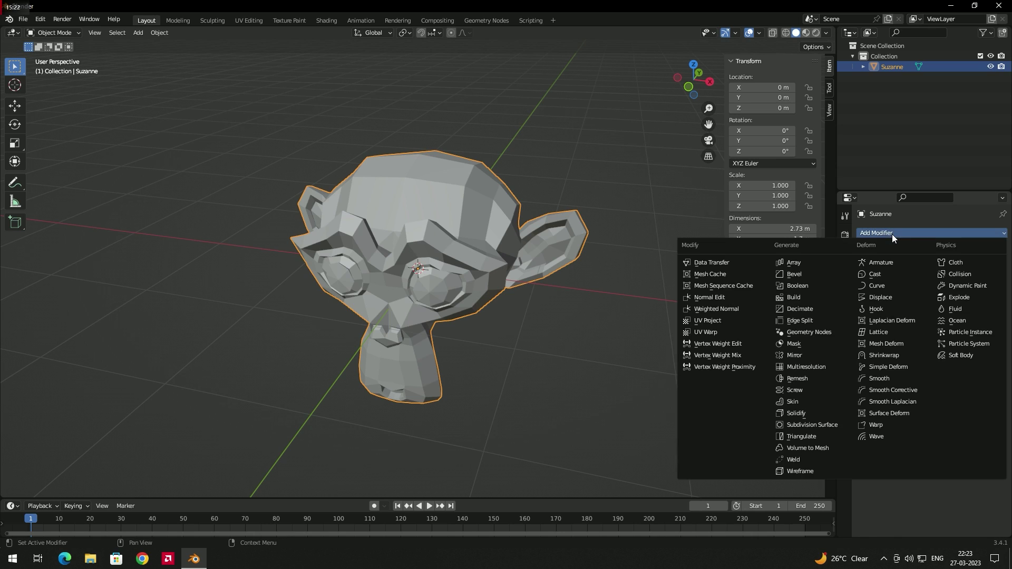
left_click(814, 426)
middle_click_drag(545, 255, 481, 220)
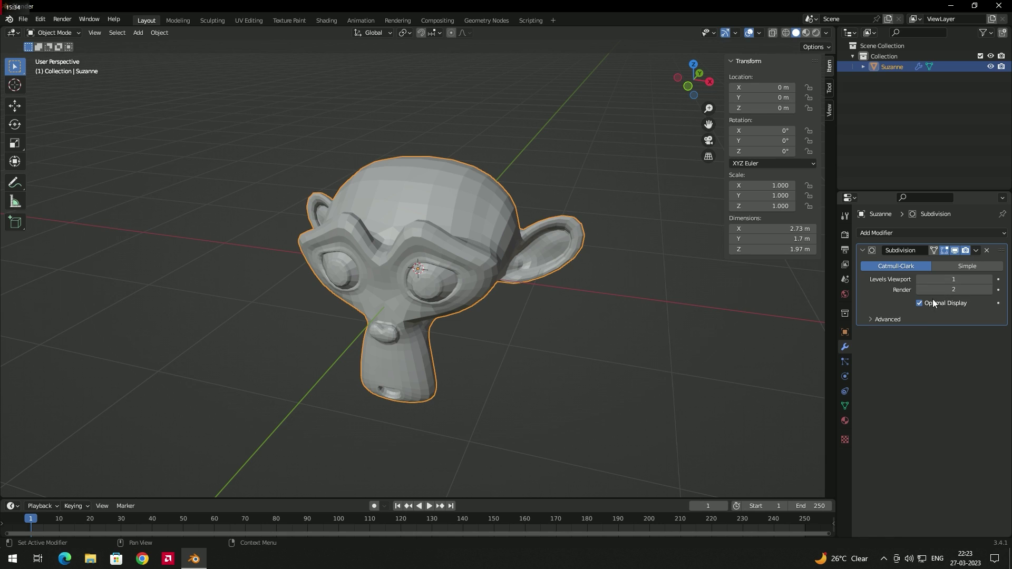
Raise the subdivision's viewport levels to 3 and inspect the smoothed monkey head from the side and front.
left_click(987, 279)
left_click(987, 278)
middle_click_drag(432, 242, 522, 227)
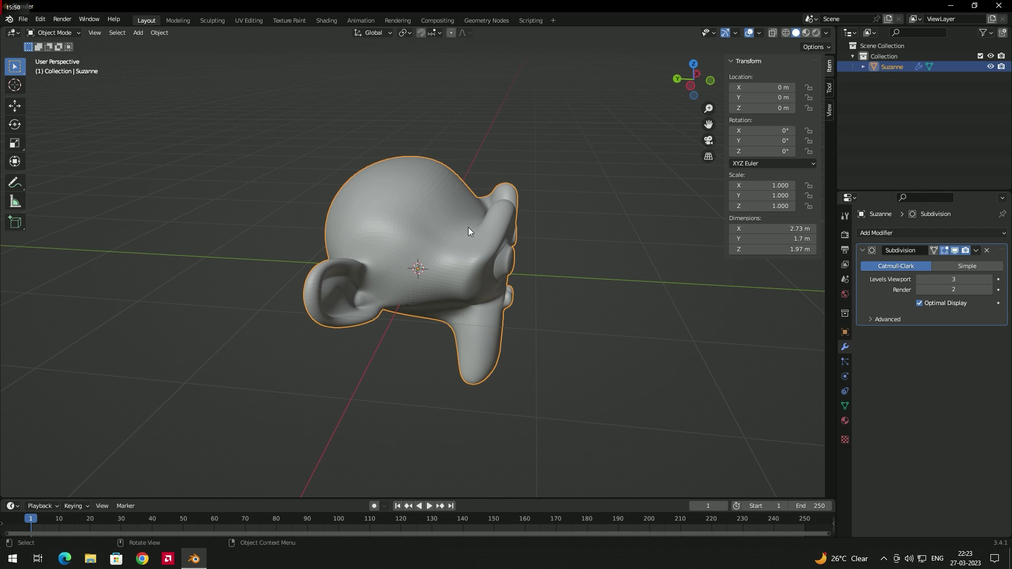
middle_click_drag(524, 255, 580, 253)
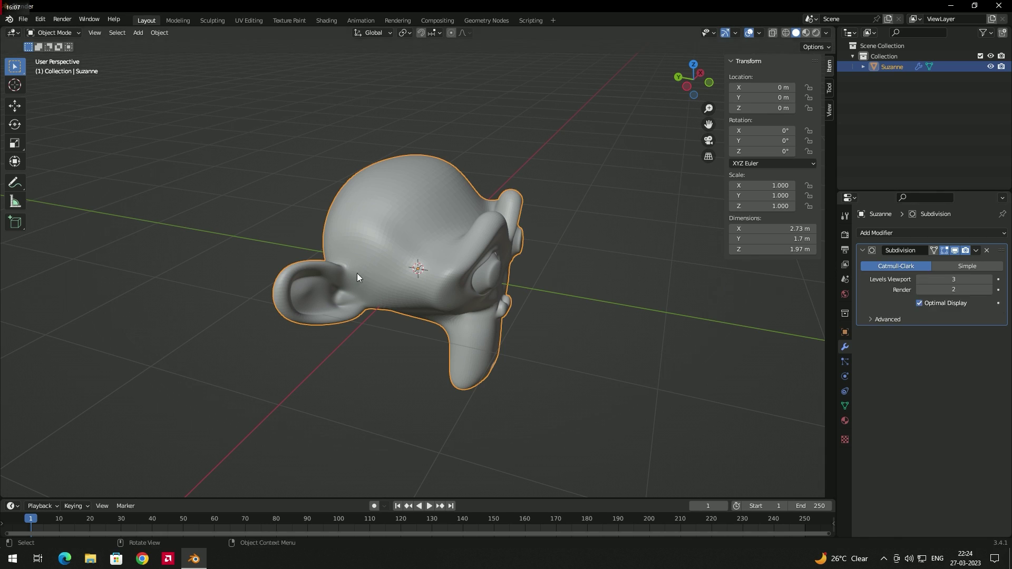
middle_click_drag(499, 255, 453, 275)
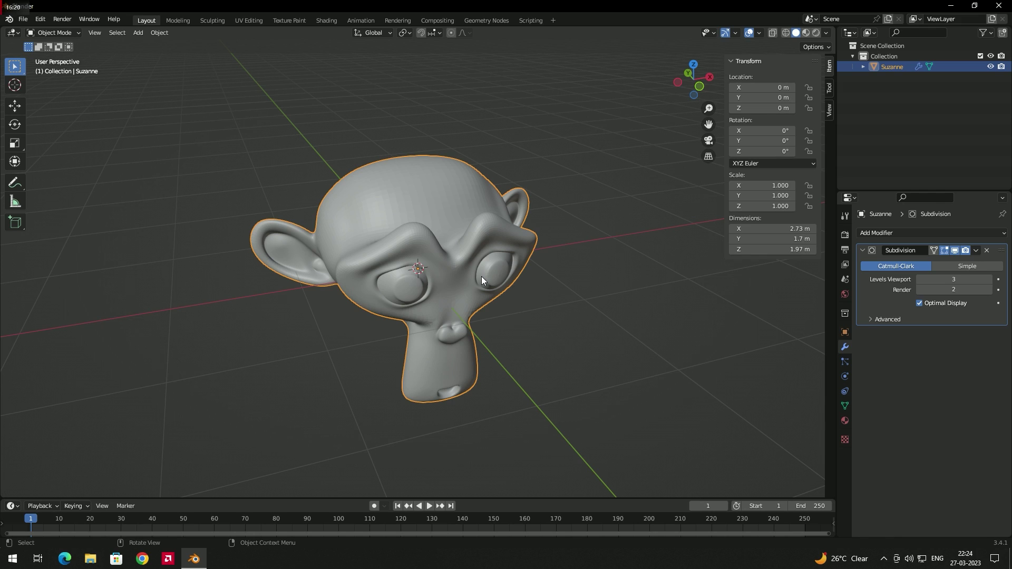
middle_click_drag(482, 276, 498, 275)
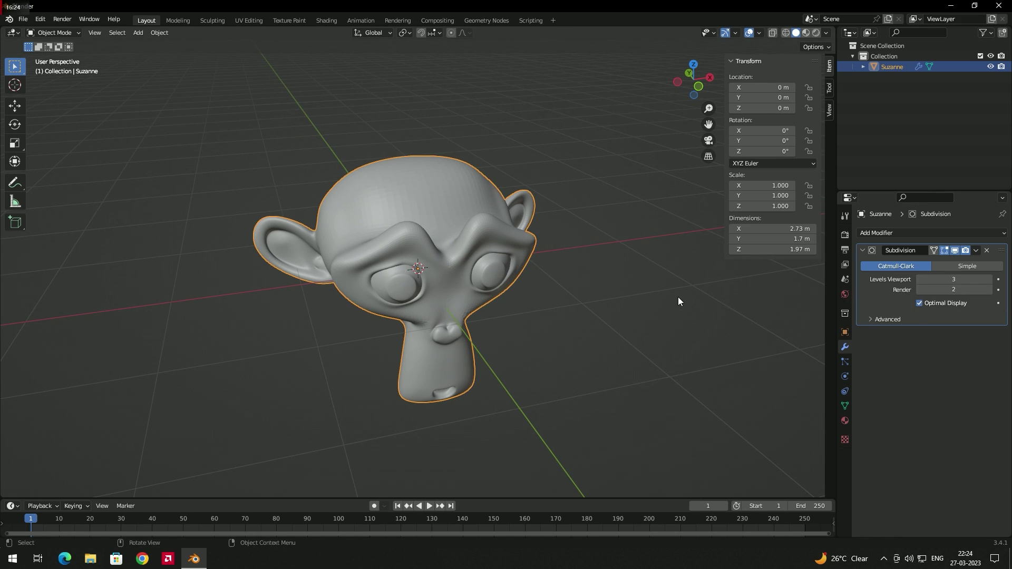
Set the Subdivision modifier's viewport levels to 1 and its render levels to 4.
left_click(919, 279)
left_click(919, 279)
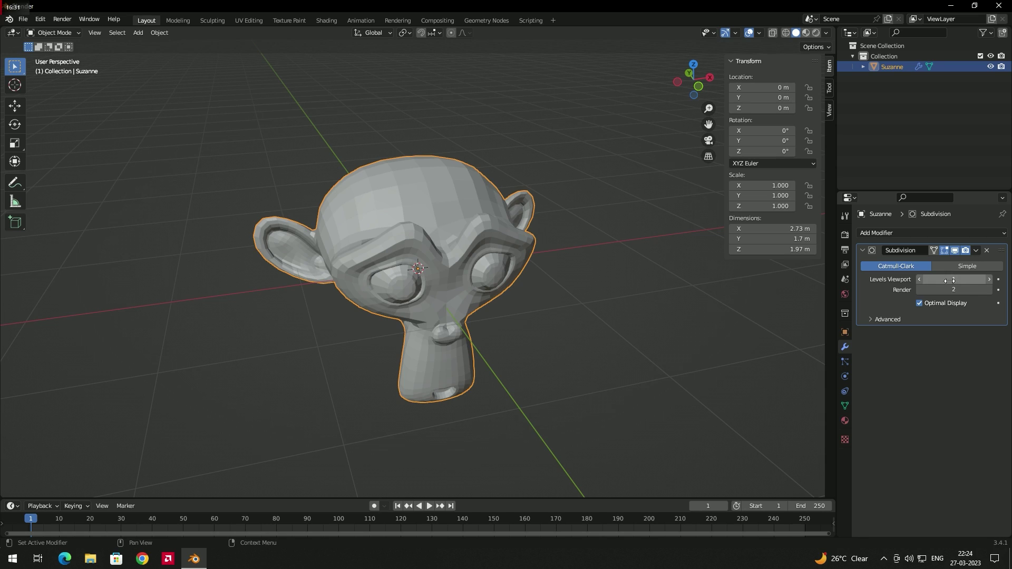
left_click(988, 290)
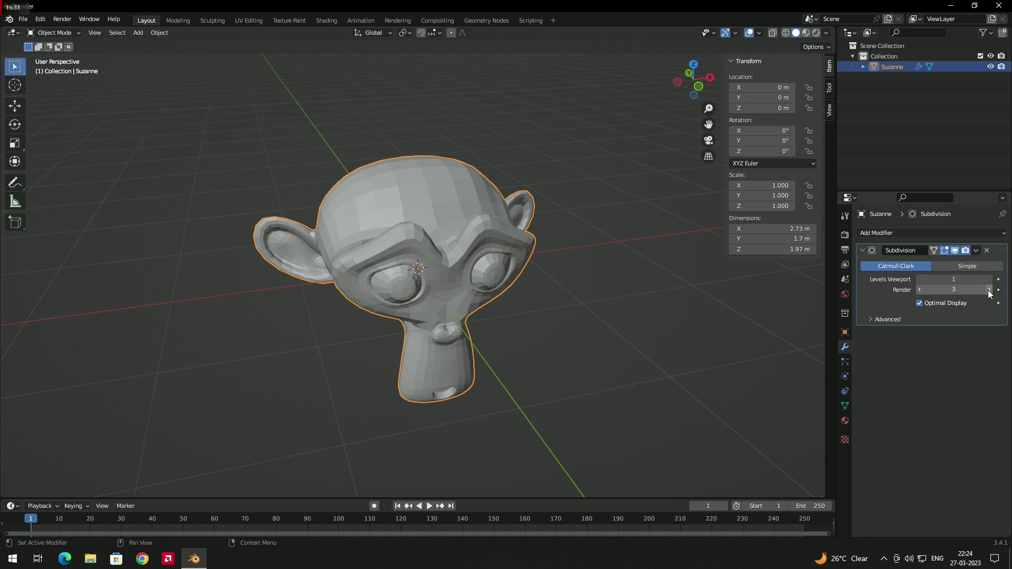
left_click(987, 290)
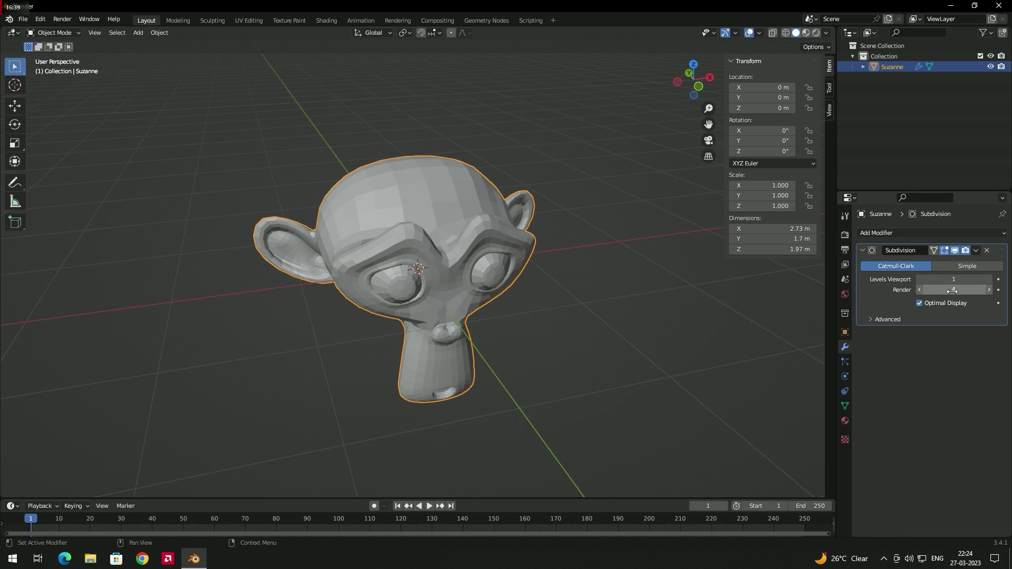
Raise the Subdivision modifier's viewport levels to 4 for comparison, and return them to 1.
left_click(988, 279)
left_click(988, 280)
left_click(989, 279)
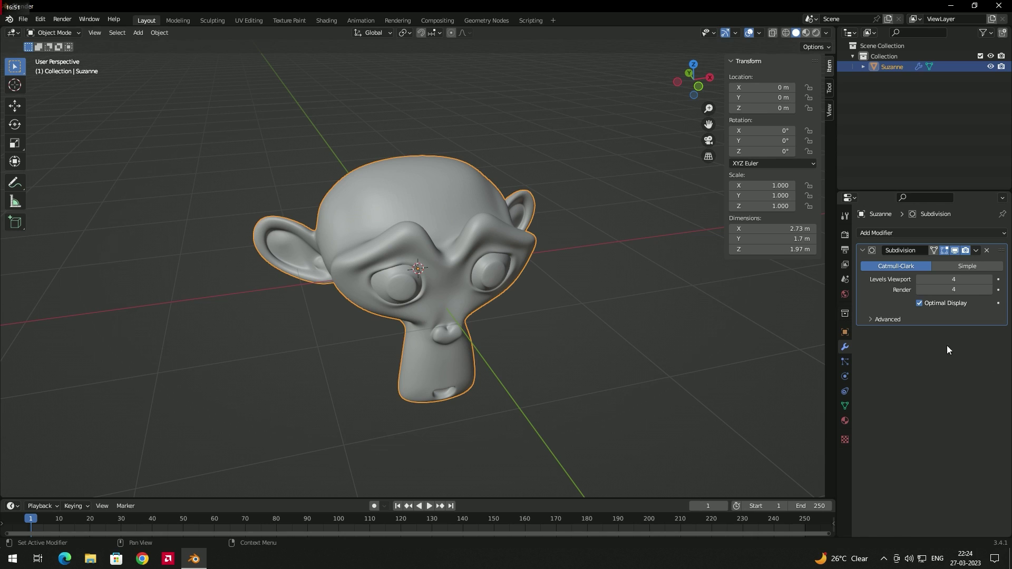
left_click_drag(952, 279, 931, 296)
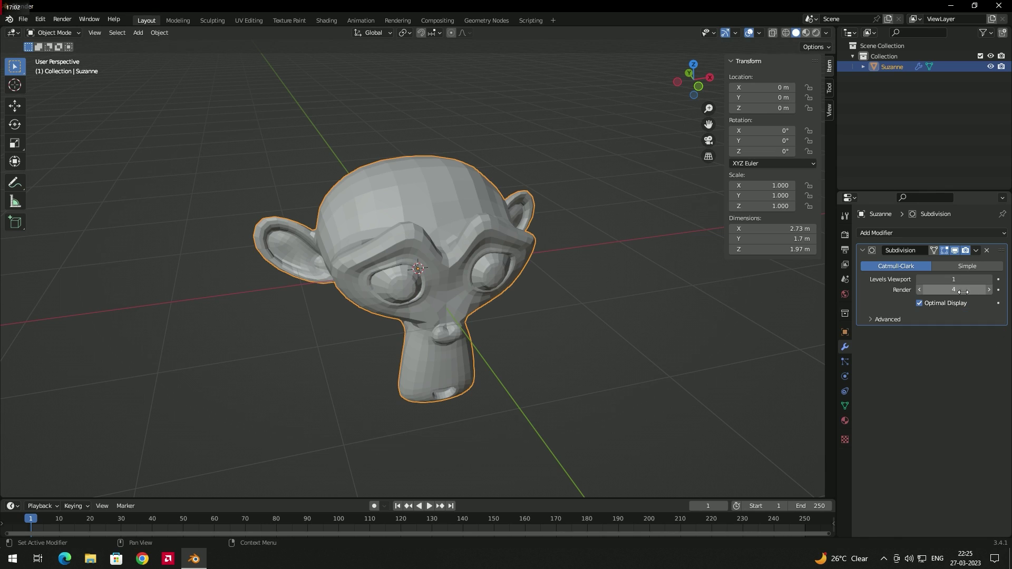
Set the Subdivision modifier's viewport and render levels both to 3 and apply the modifier to the monkey head.
left_click(990, 279)
left_click(990, 280)
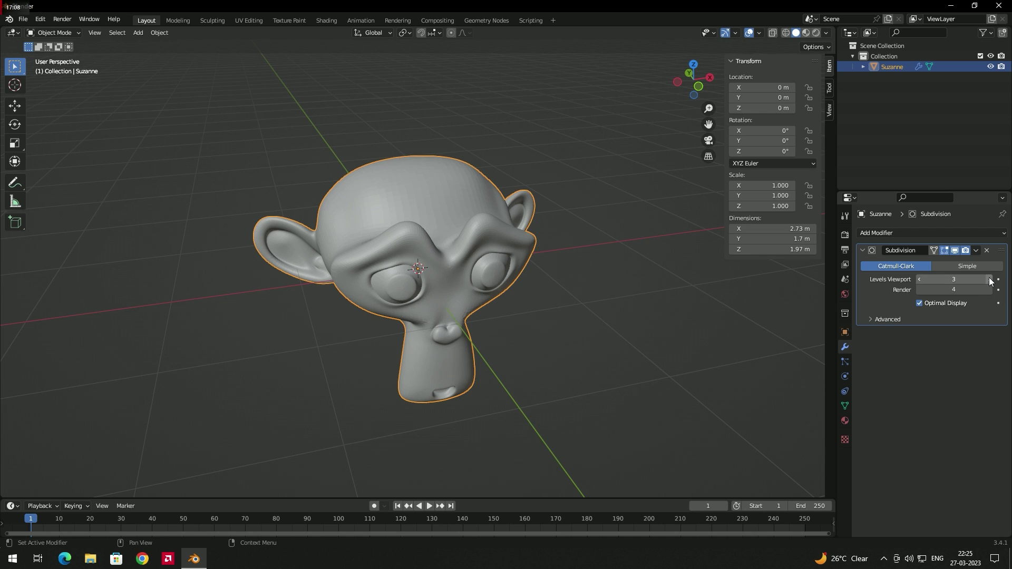
left_click(920, 290)
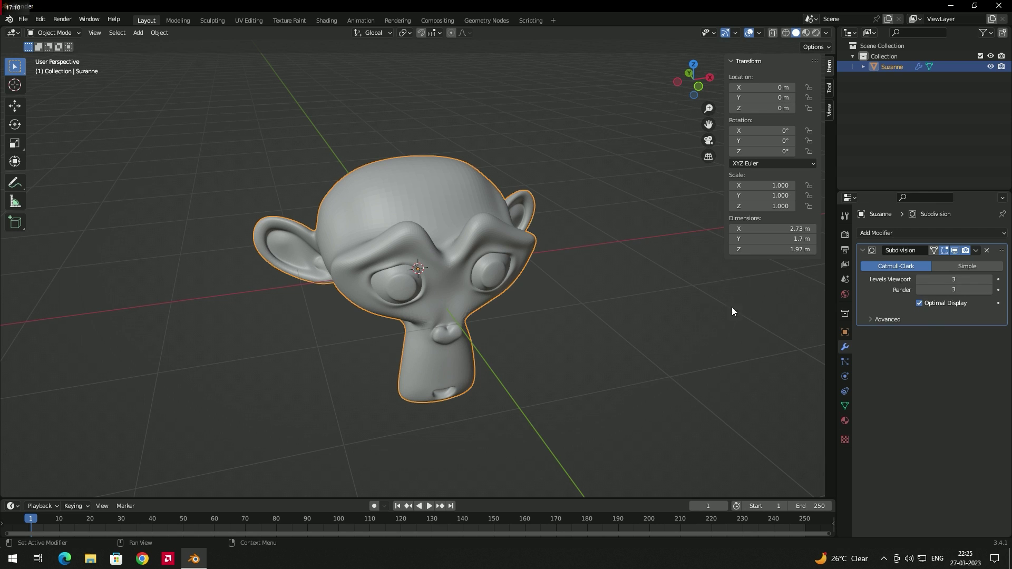
middle_click_drag(532, 285, 428, 283)
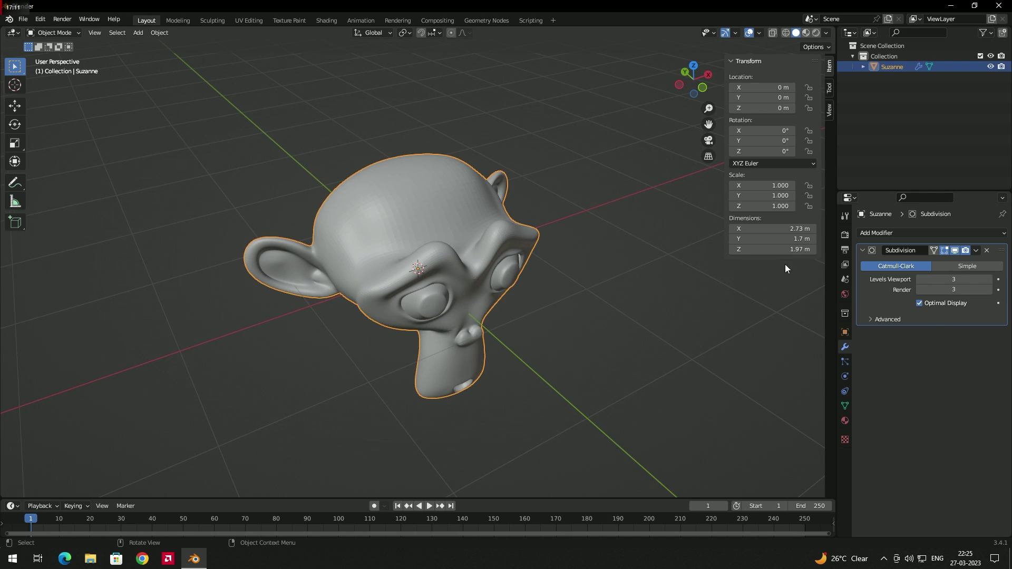
left_click(977, 252)
left_click(952, 261)
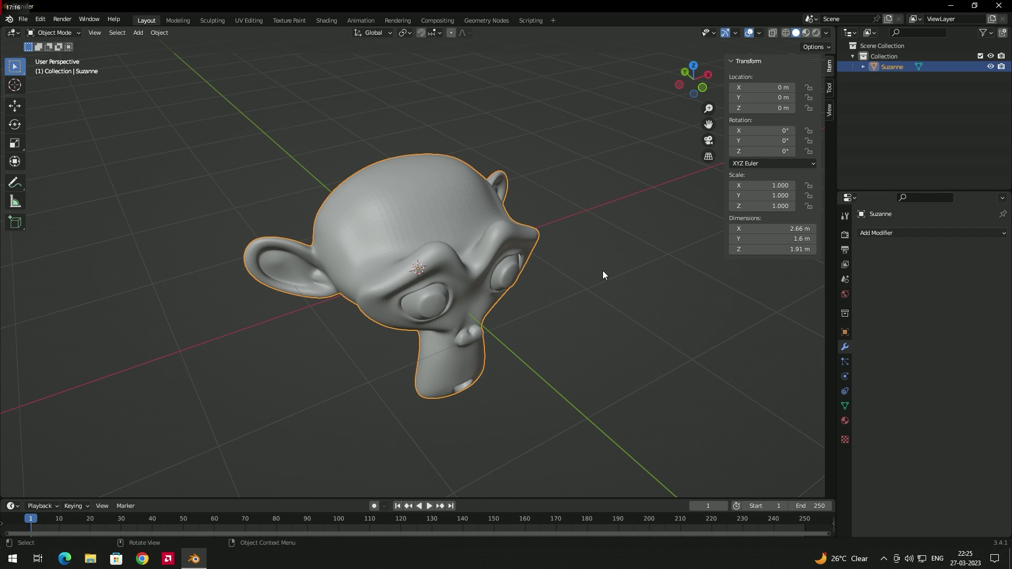
Inspect the faceted surface of the monkey head up close and apply Shade Smooth to it.
middle_click_drag(431, 326, 480, 299)
scroll(448, 248, "up", 8)
scroll(447, 253, "up", 3)
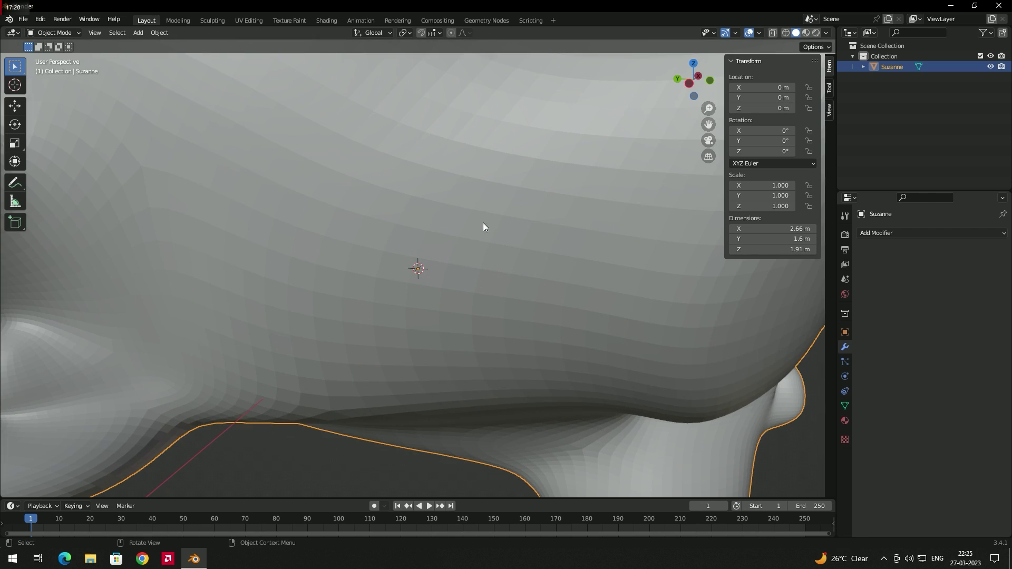
scroll(519, 183, "down", 10)
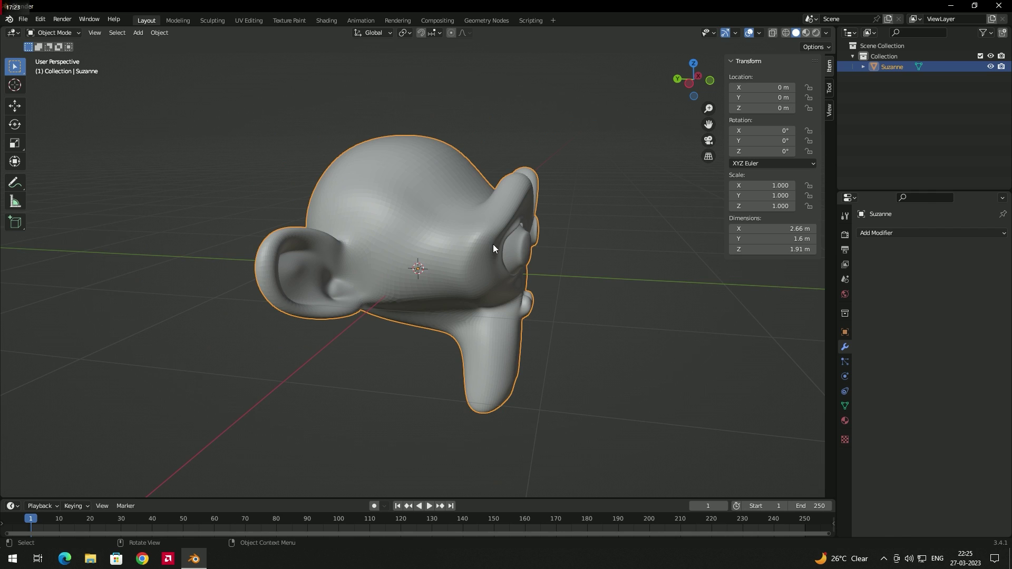
middle_click_drag(493, 248, 403, 217)
right_click(389, 201)
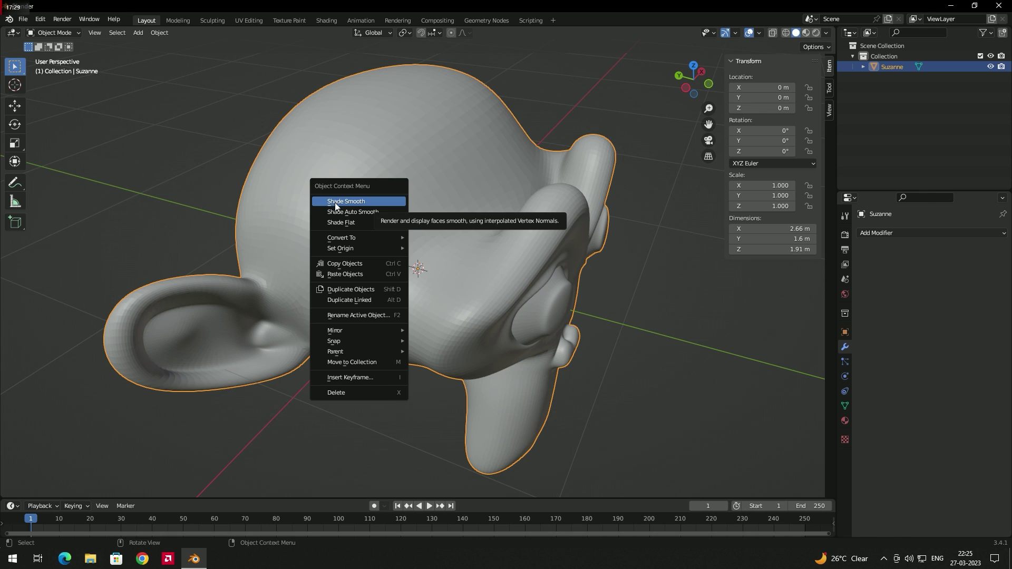
left_click(350, 201)
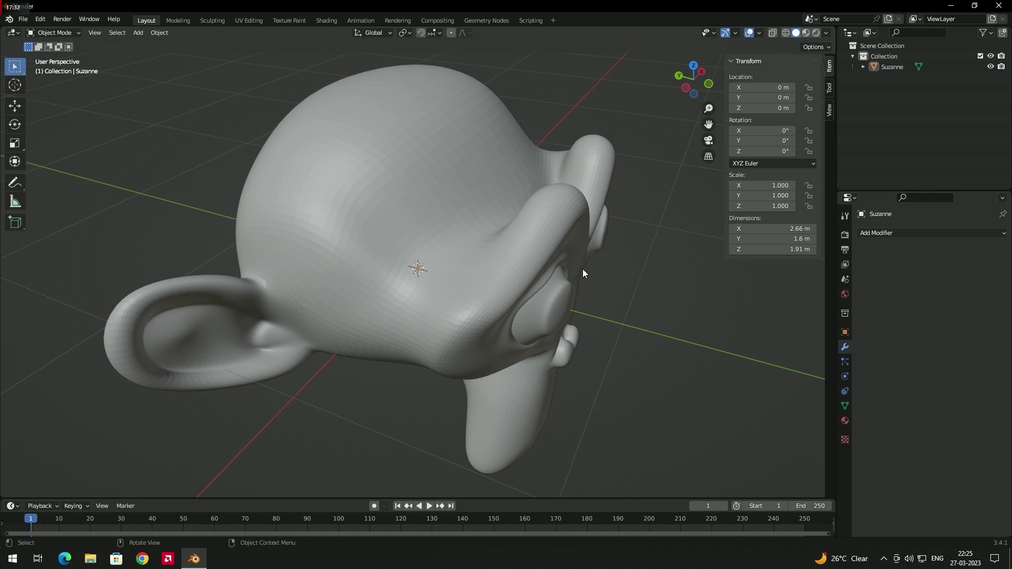
right_click(366, 203)
left_click(356, 204)
mouse_move(457, 305)
middle_mouse_down()
mouse_move(347, 314)
mouse_move(404, 299)
mouse_move(460, 302)
middle_mouse_up()
middle_click_drag(489, 238, 463, 235)
scroll(458, 226, "down", 2)
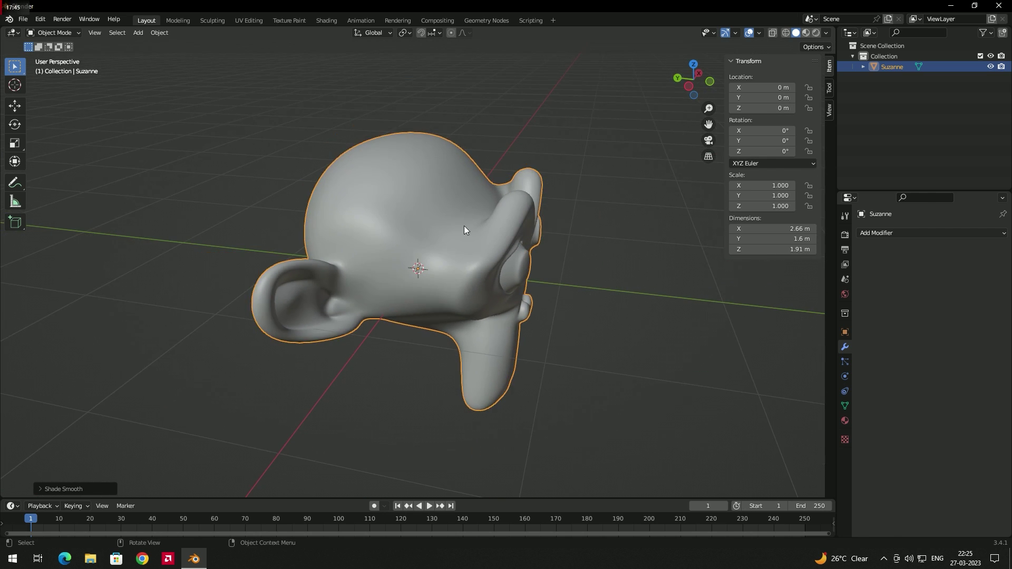
Reapply Shade Smooth to the monkey head and examine its surface from the side.
middle_click_drag(485, 267, 445, 229)
right_click(443, 216)
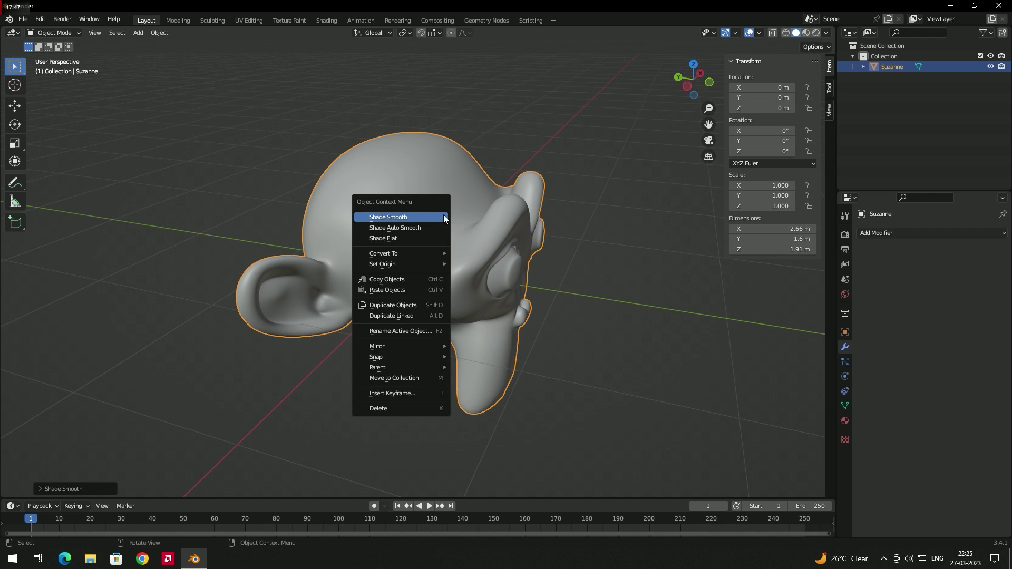
left_click(403, 217)
key("alt+a")
left_click(511, 217)
middle_click_drag(511, 217, 520, 251)
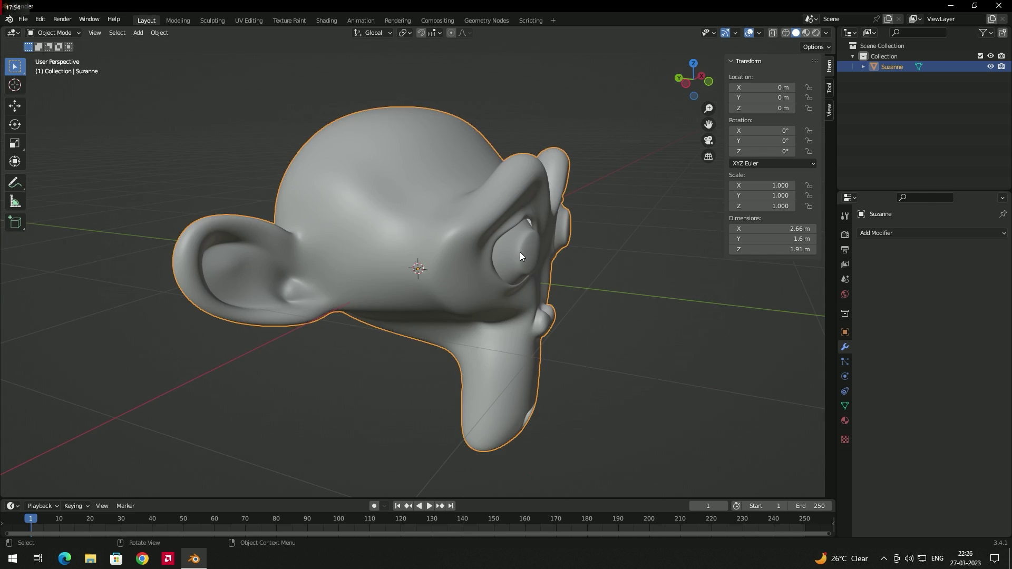
middle_click_drag(589, 266, 526, 275)
Delete the monkey head and add a cube mesh at the origin in its place.
key("Delete")
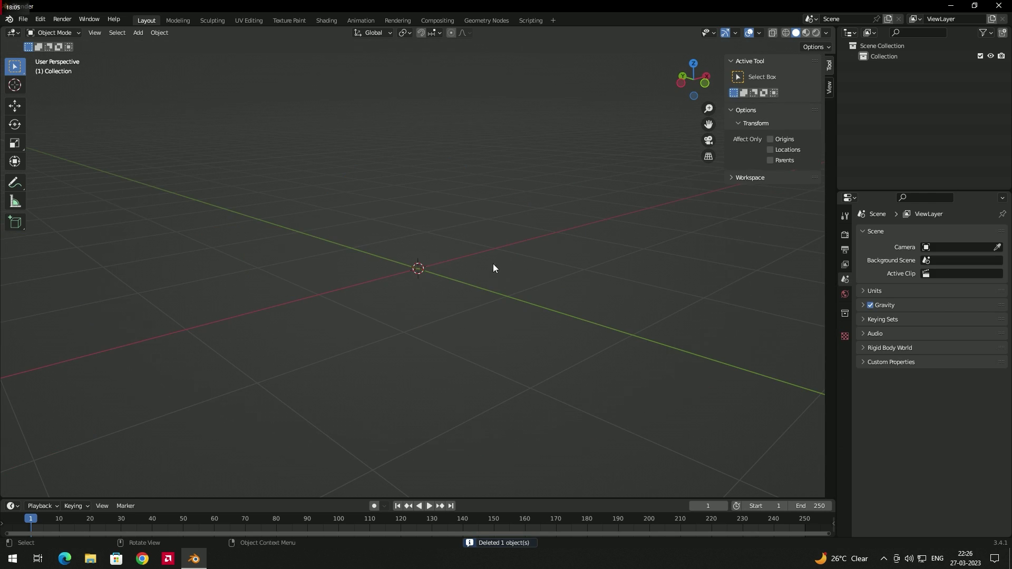
mouse_move(455, 243)
middle_mouse_down()
mouse_move(458, 264)
mouse_move(455, 255)
middle_mouse_up()
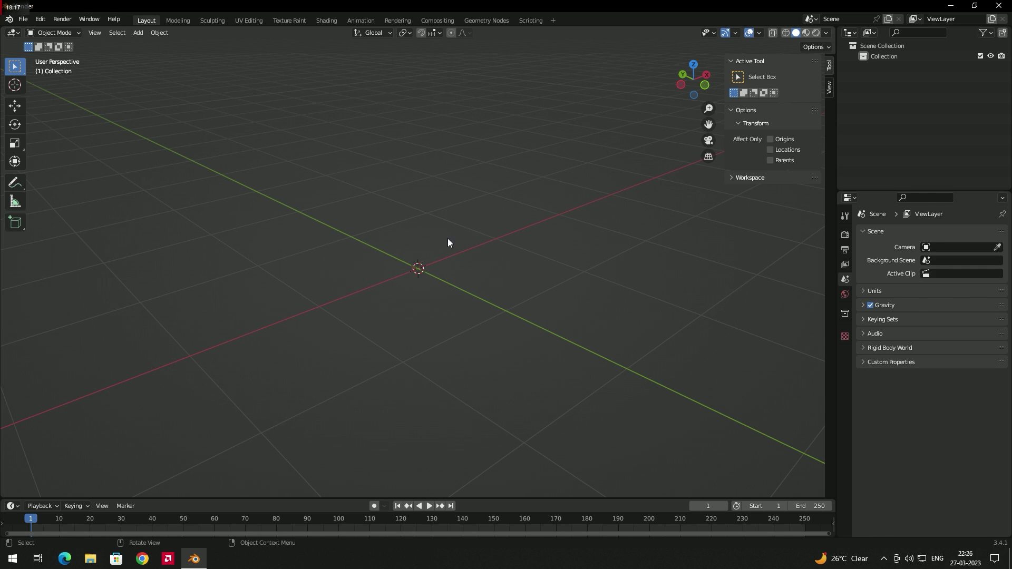
scroll(445, 263, "down", 2)
key("shift+a")
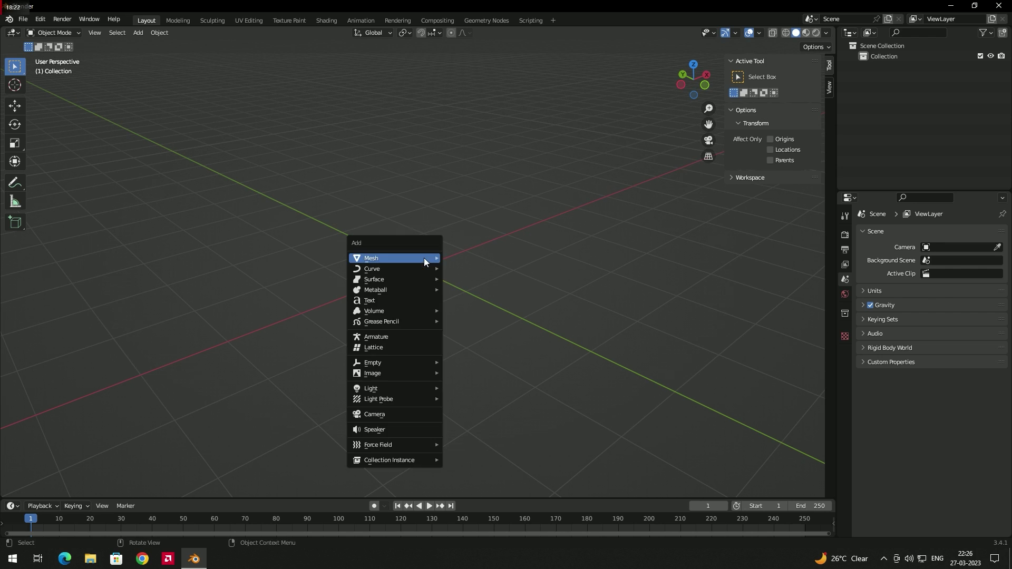
mouse_move(425, 257)
left_click(477, 268)
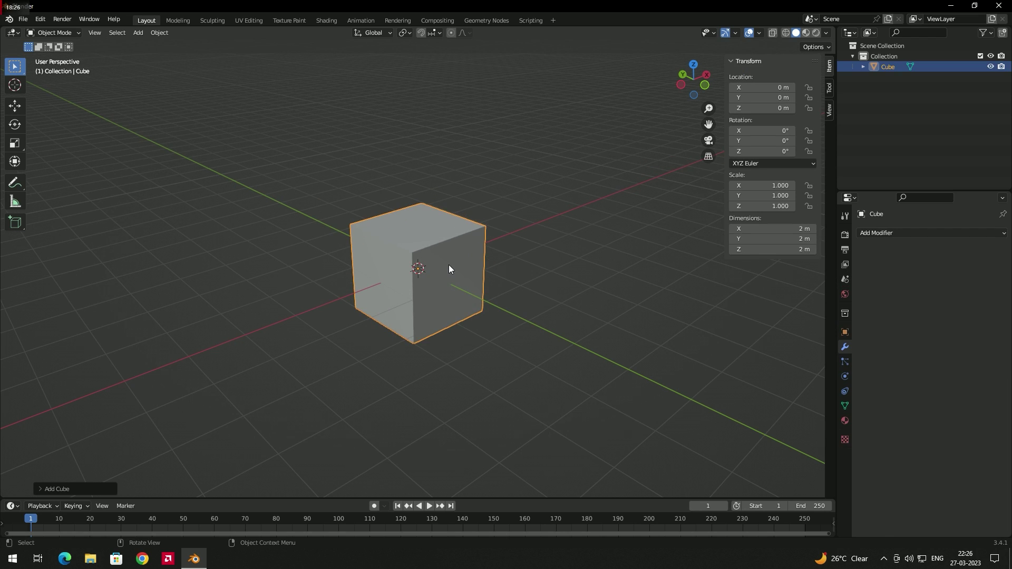
Scale the cube up to about 5.95 m wide and flatten it along Z to about 2.43 m high.
key("s")
left_click(500, 259)
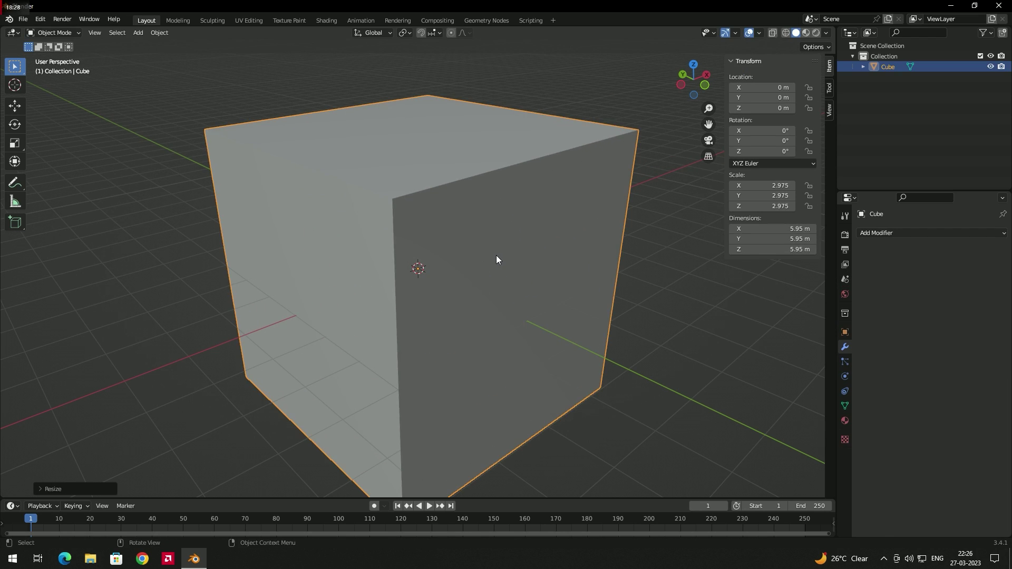
key("s")
key("z")
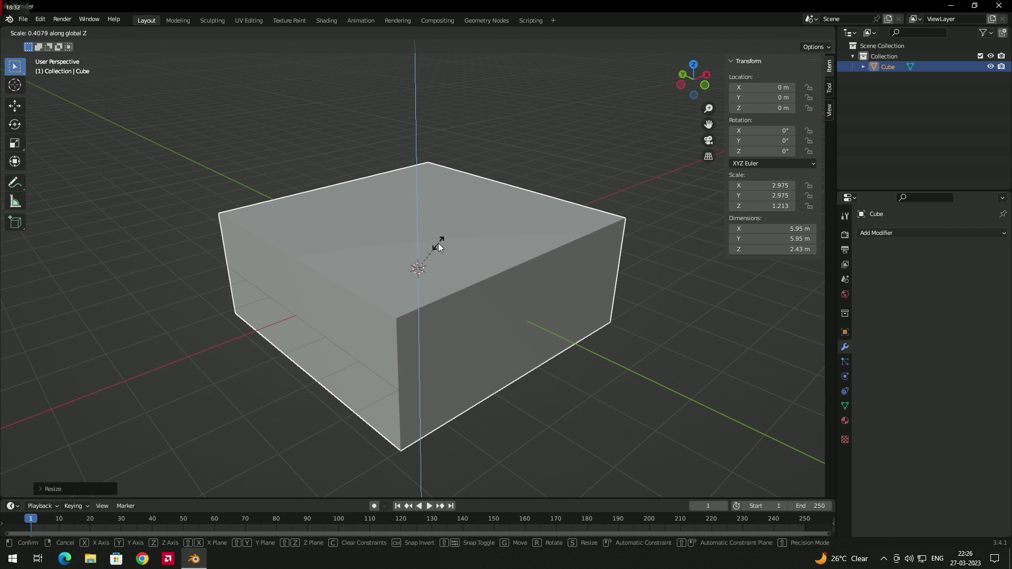
left_click(472, 222)
left_click(496, 216)
middle_click_drag(496, 216, 424, 299)
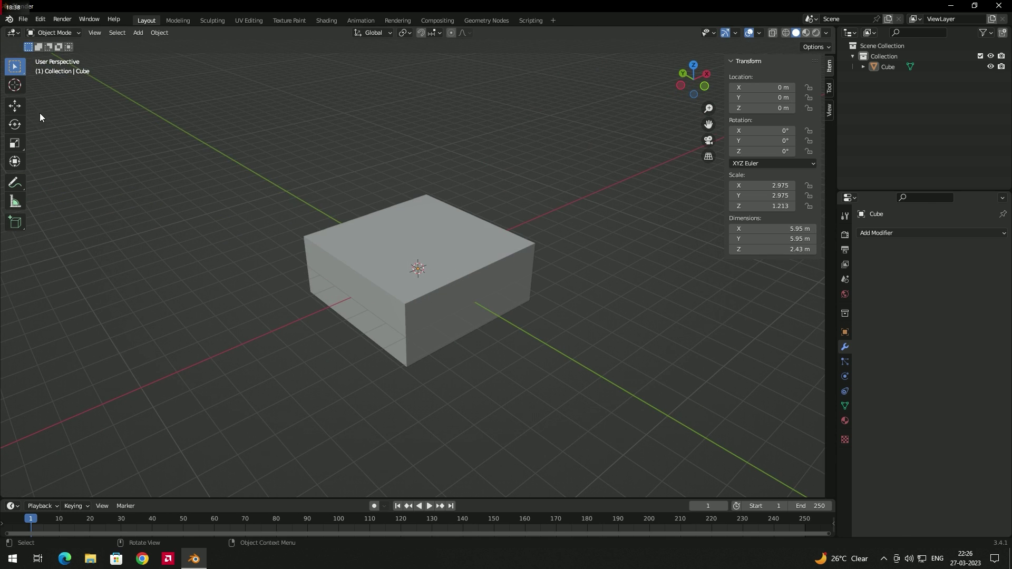
Add a cylinder through the block's centre, stretched along Z and scaled to about 3.16 m in diameter and 18.5 m high.
key("shift+a")
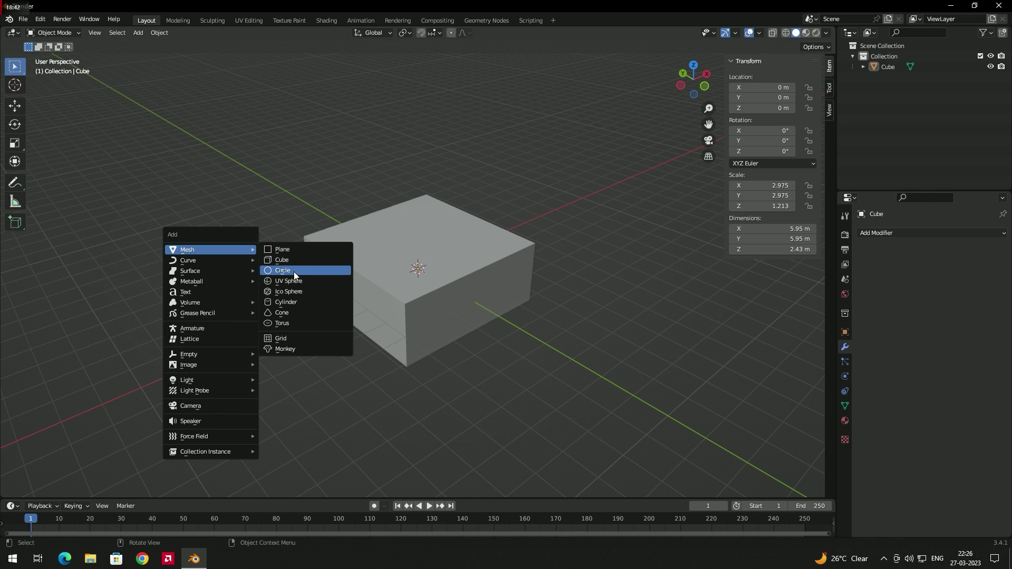
left_click(295, 302)
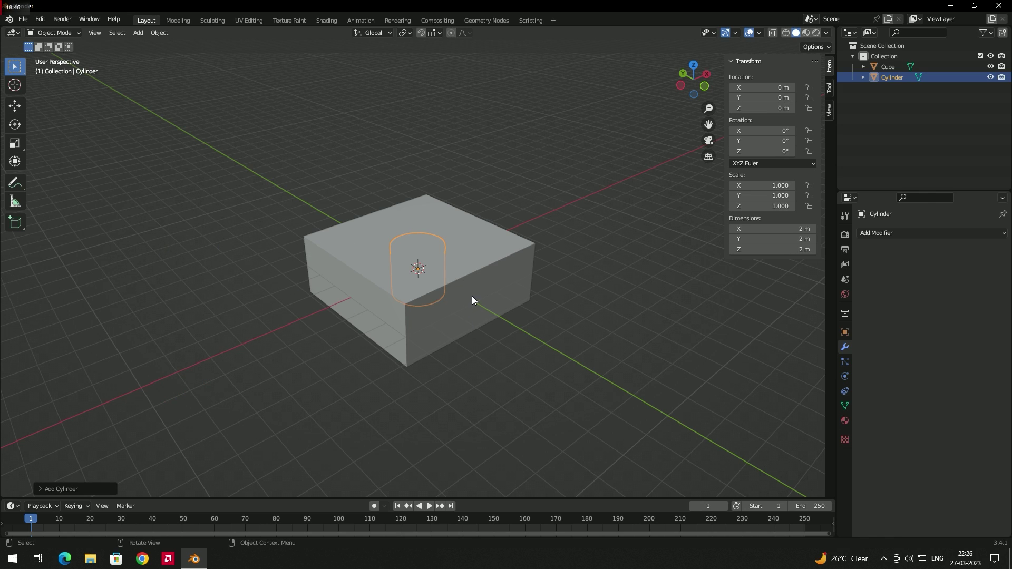
key("s")
key("z")
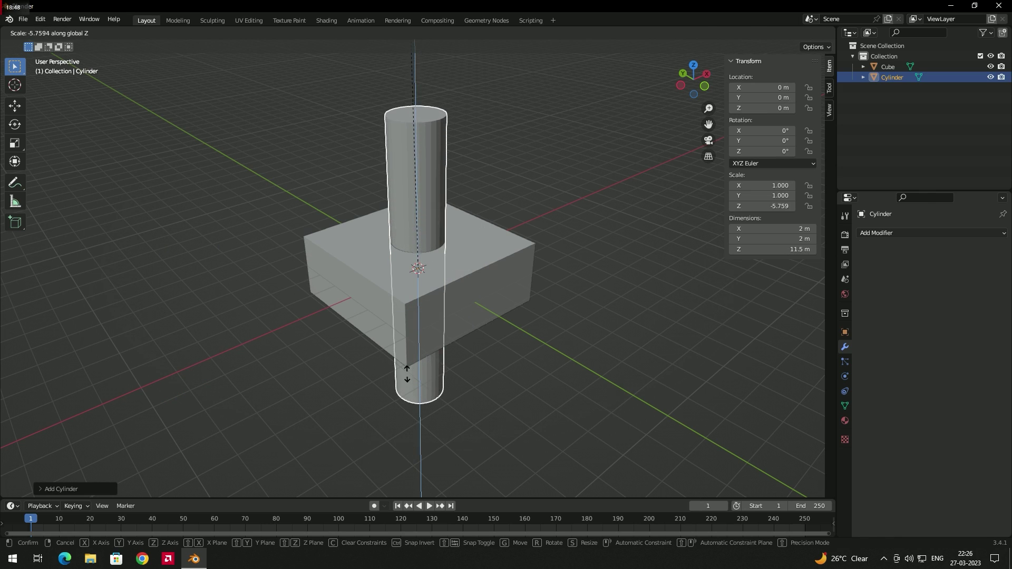
left_click(417, 375)
key("s")
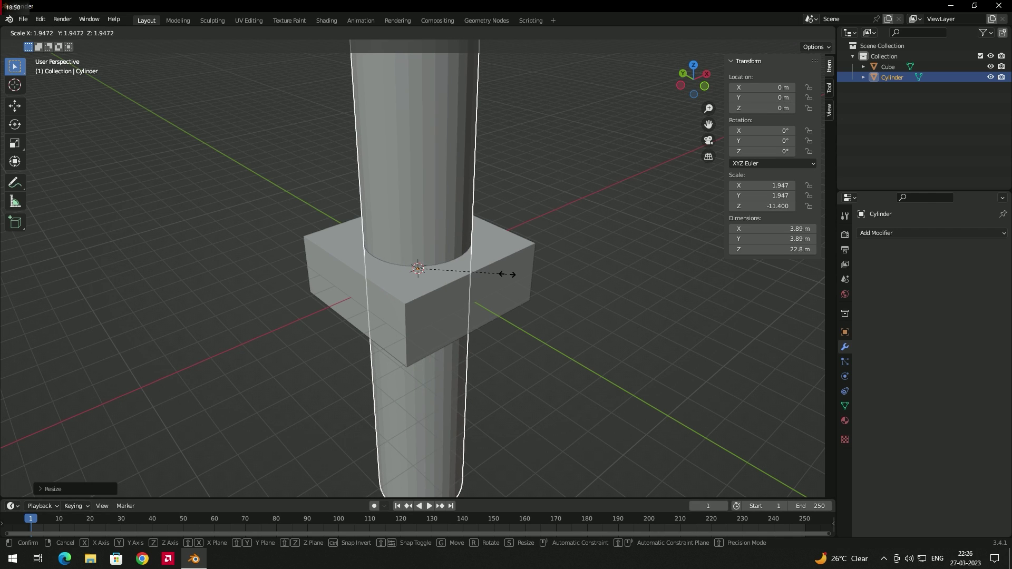
left_click(481, 280)
left_click(501, 295)
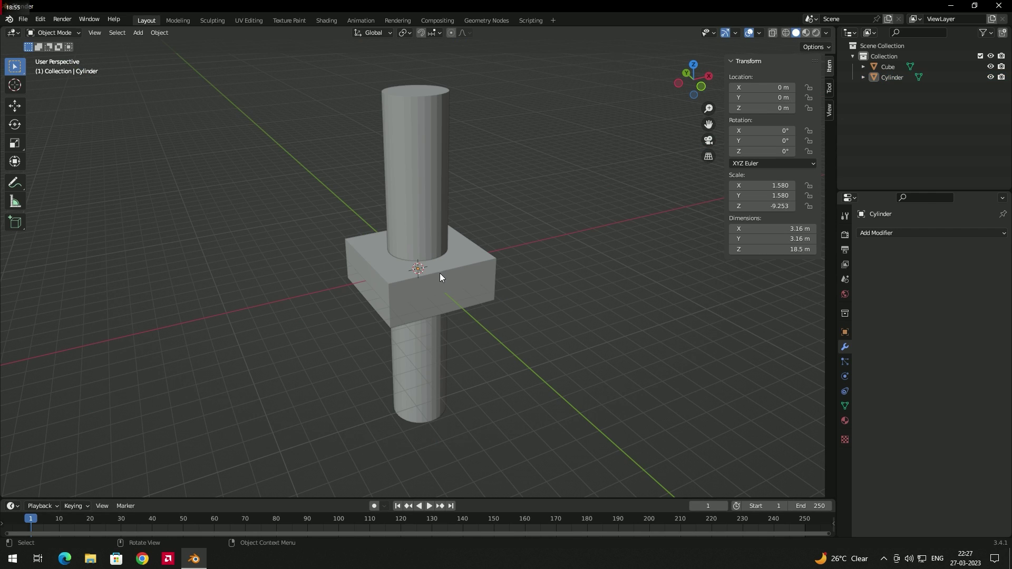
Examine how the cylinder passes through the flattened cube, selecting each object and viewing them from below and above.
left_click(470, 274)
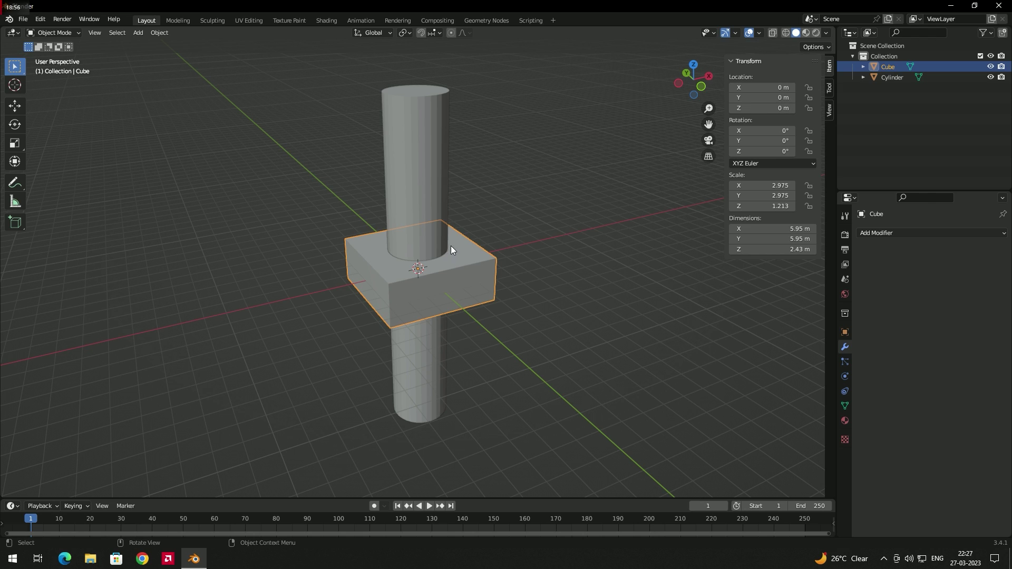
left_click(414, 216)
middle_click_drag(535, 355, 423, 325)
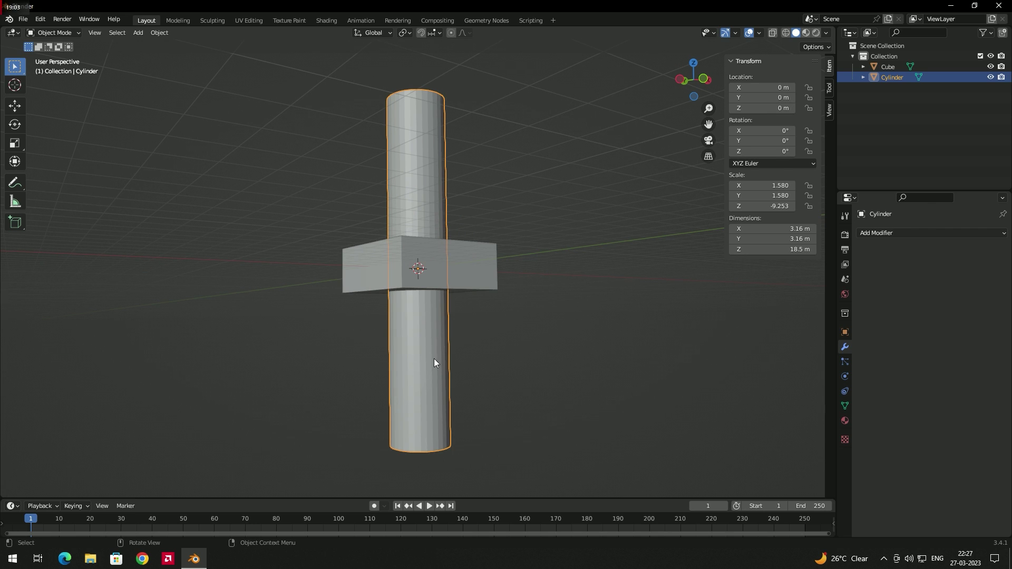
middle_click_drag(456, 323, 546, 329)
left_click(532, 324)
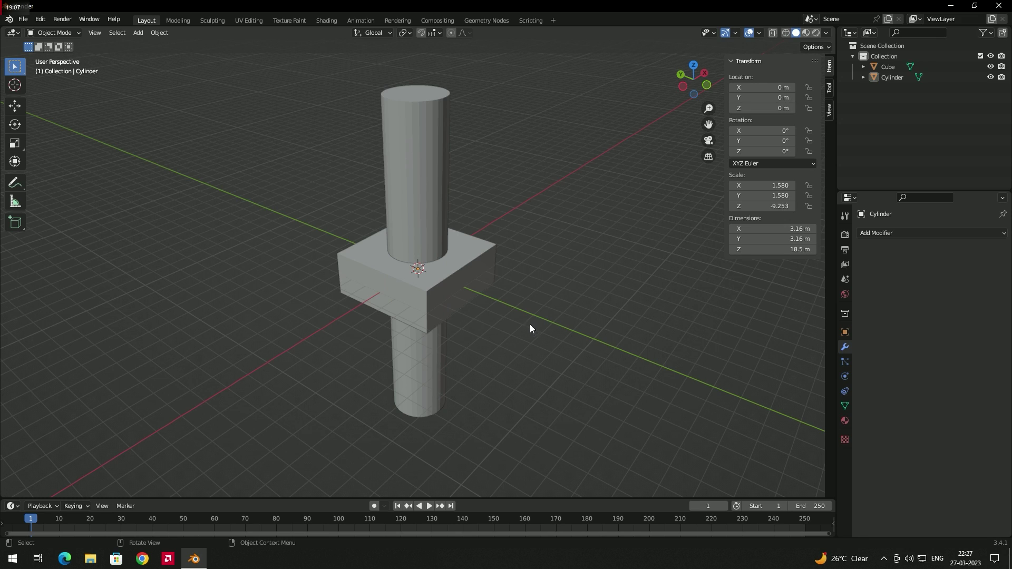
left_click(480, 273)
left_click(393, 163)
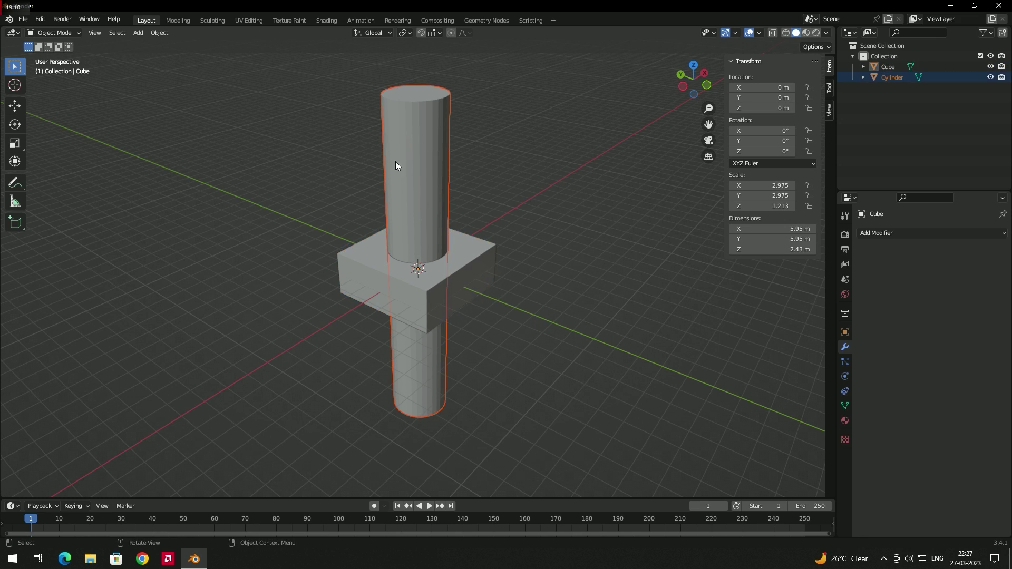
left_click(516, 200)
Add a Boolean modifier to the flattened cube.
left_click(482, 263)
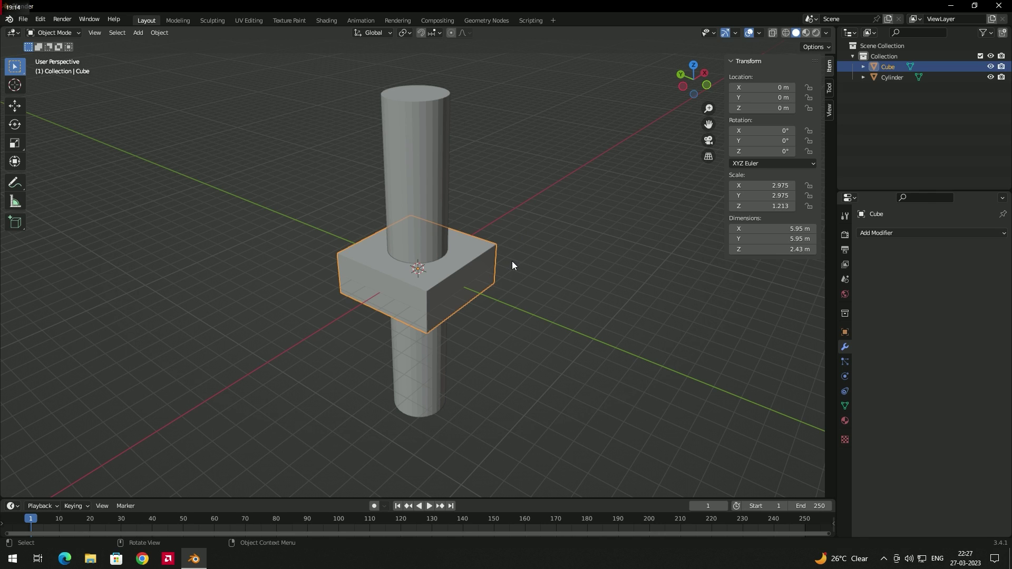
left_click(912, 233)
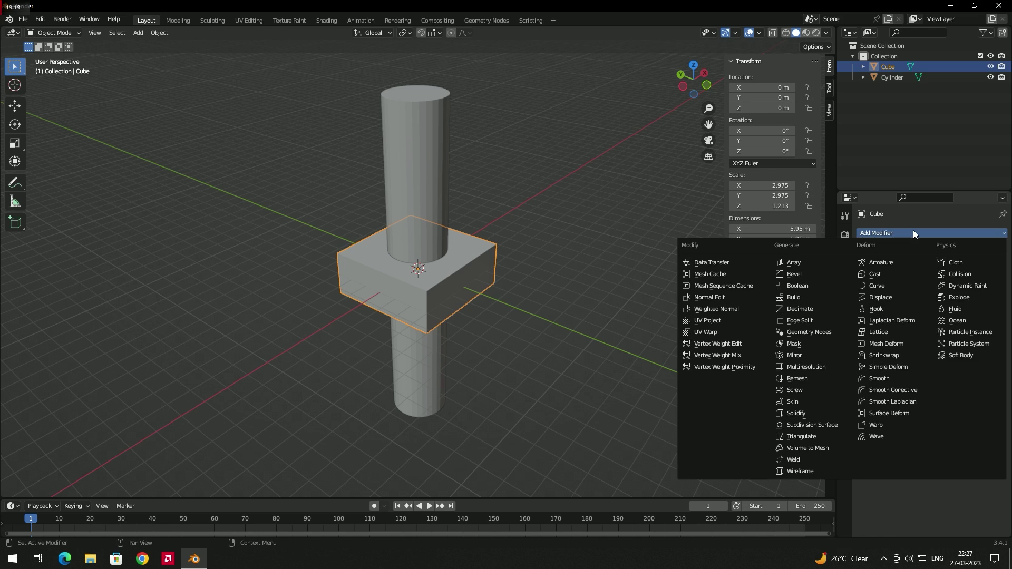
left_click(810, 289)
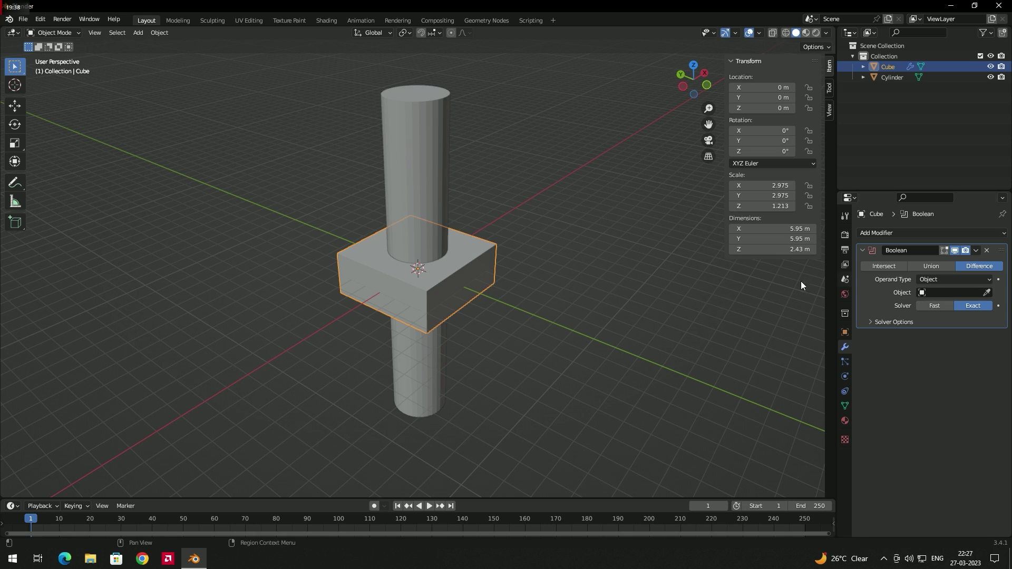
Set the cylinder as the object of the block's Boolean modifier, keeping the Difference operation.
left_click(933, 293)
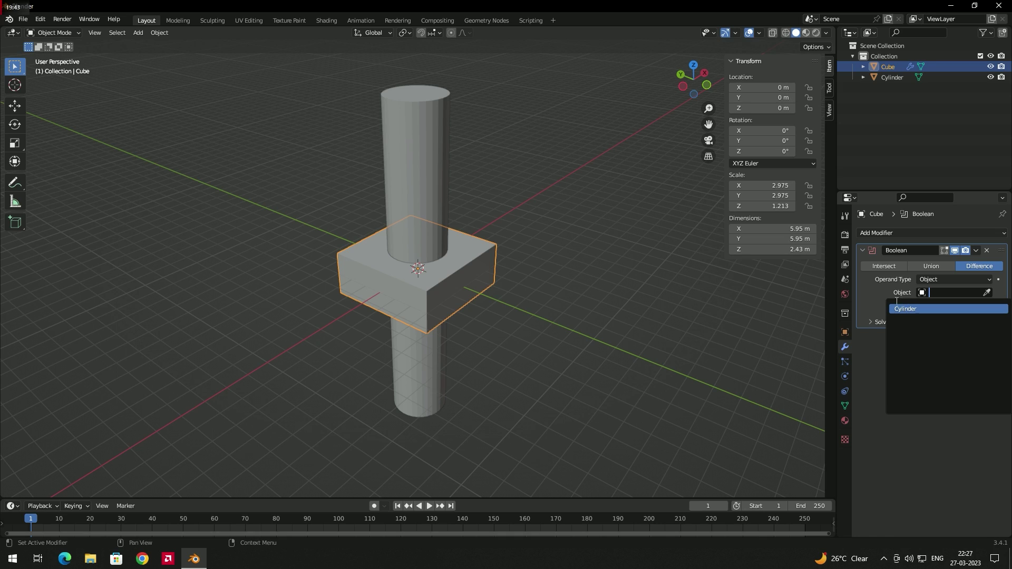
left_click(887, 293)
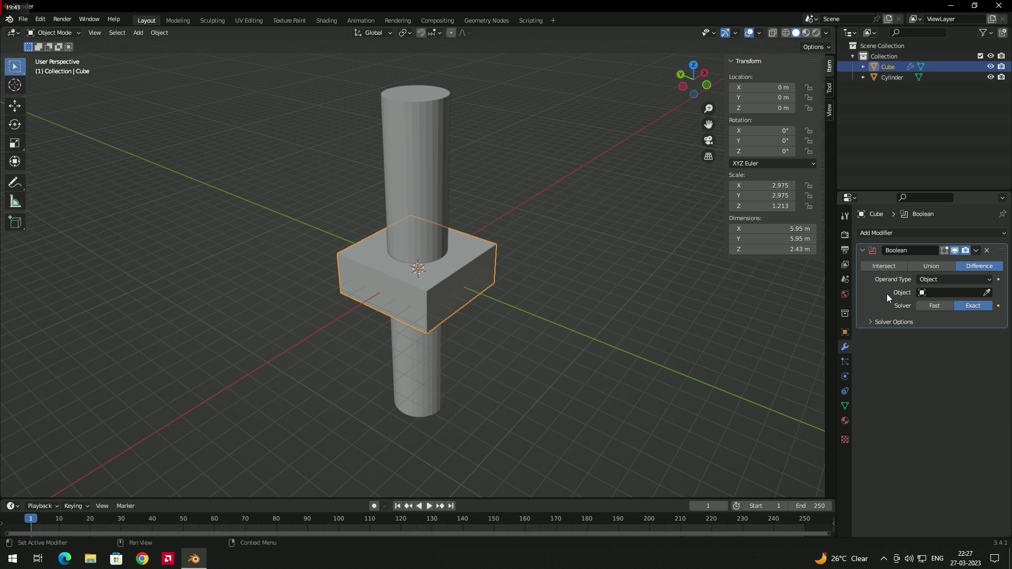
left_click(986, 293)
left_click(948, 292)
left_click(936, 292)
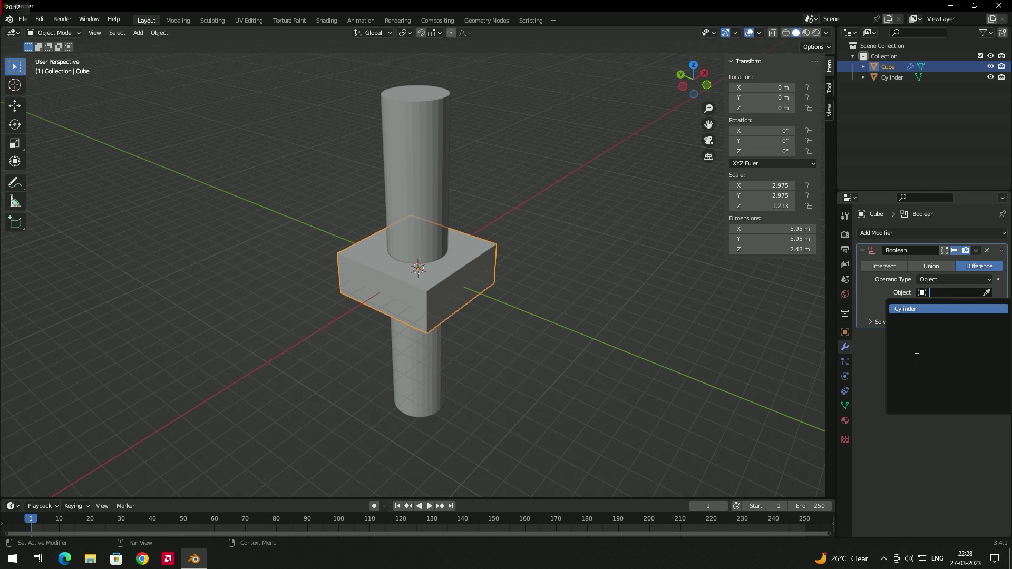
left_click(986, 293)
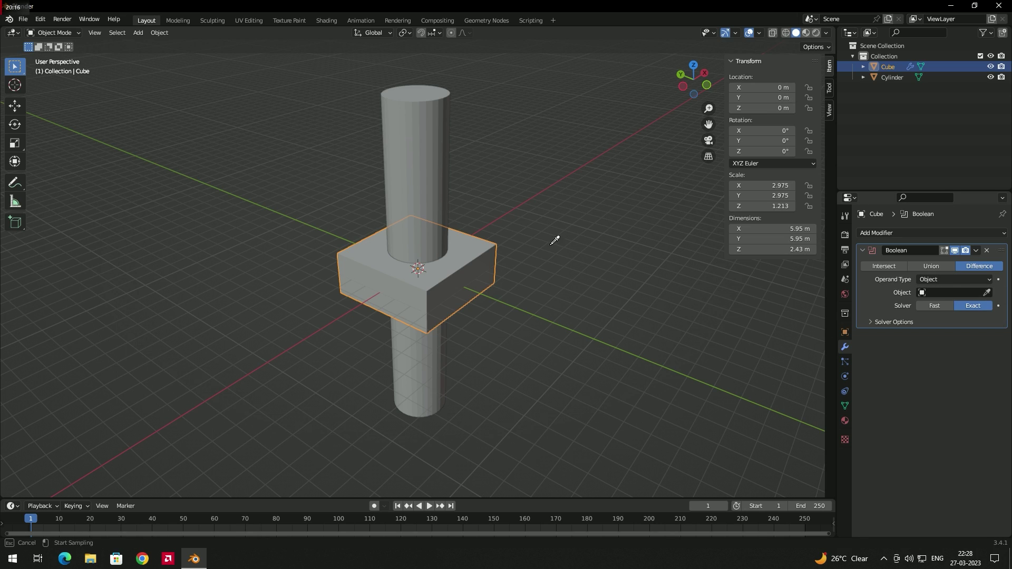
left_click(419, 125)
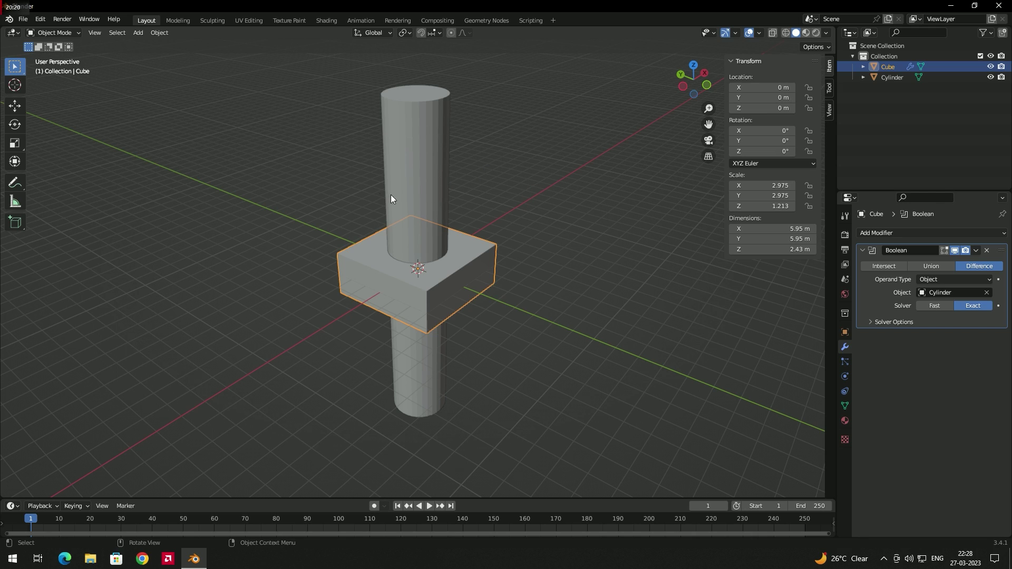
Hide the cylinder in the viewport, toggle its visibility for comparison, and examine the hole cut through the block from several angles.
left_click(484, 176)
left_click(428, 182)
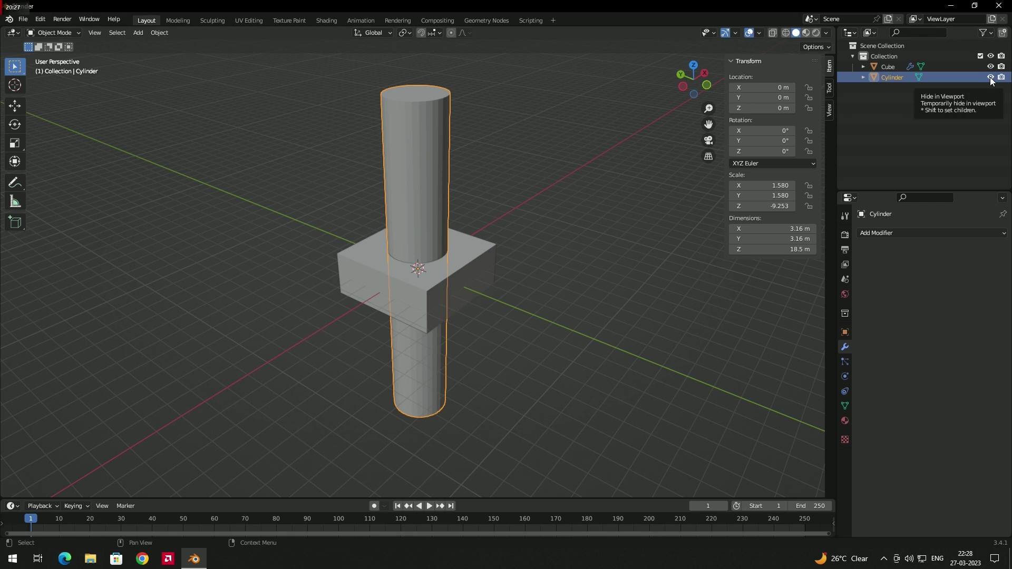
left_click(470, 176)
left_click(418, 172)
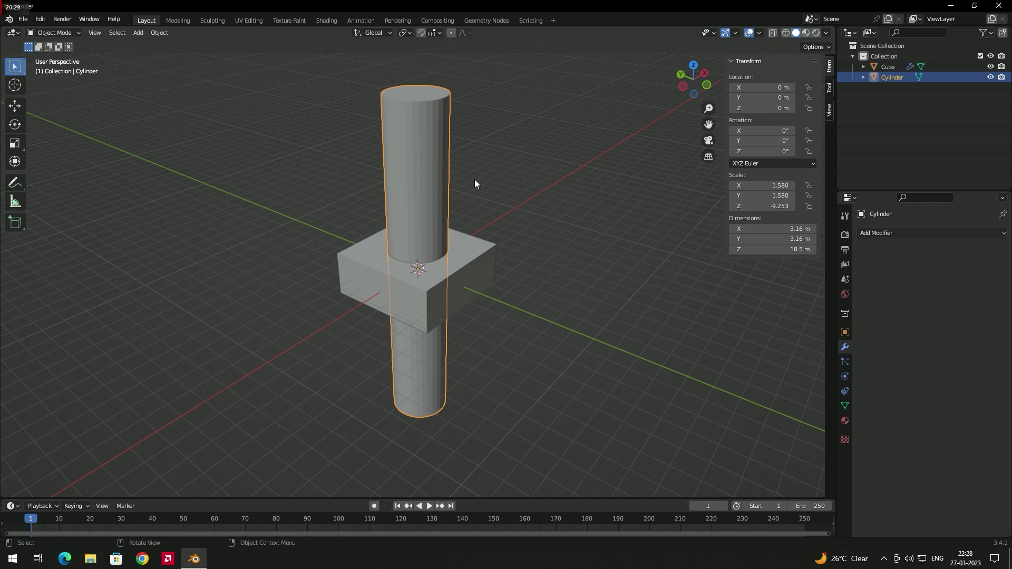
left_click(505, 160)
left_click(421, 156)
key("h")
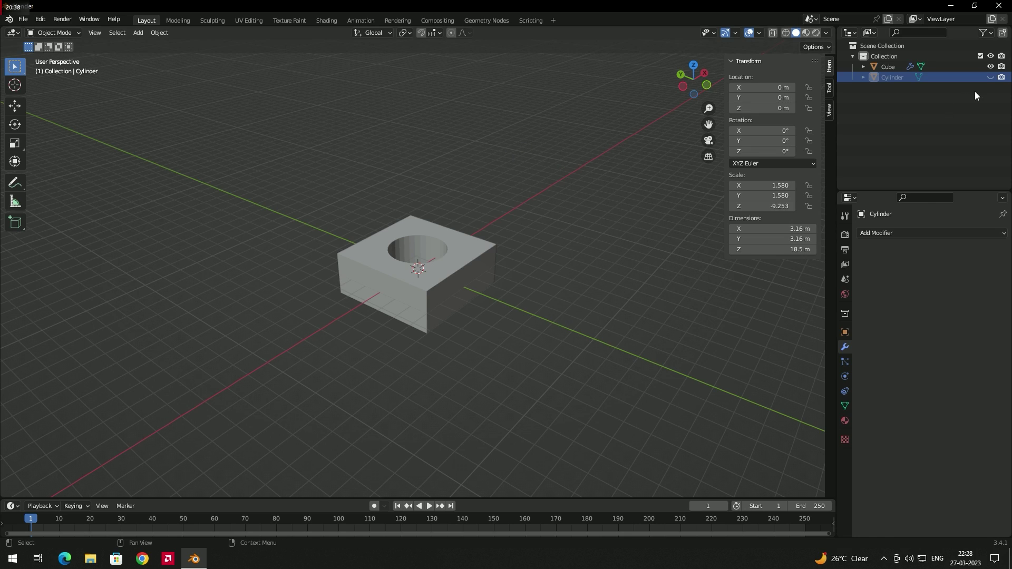
left_click(990, 77)
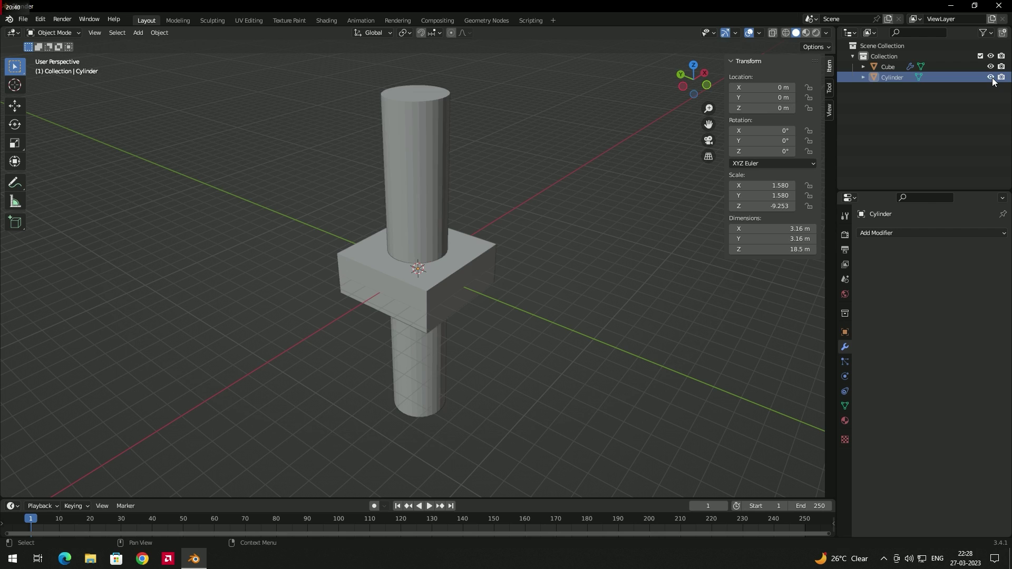
left_click(990, 77)
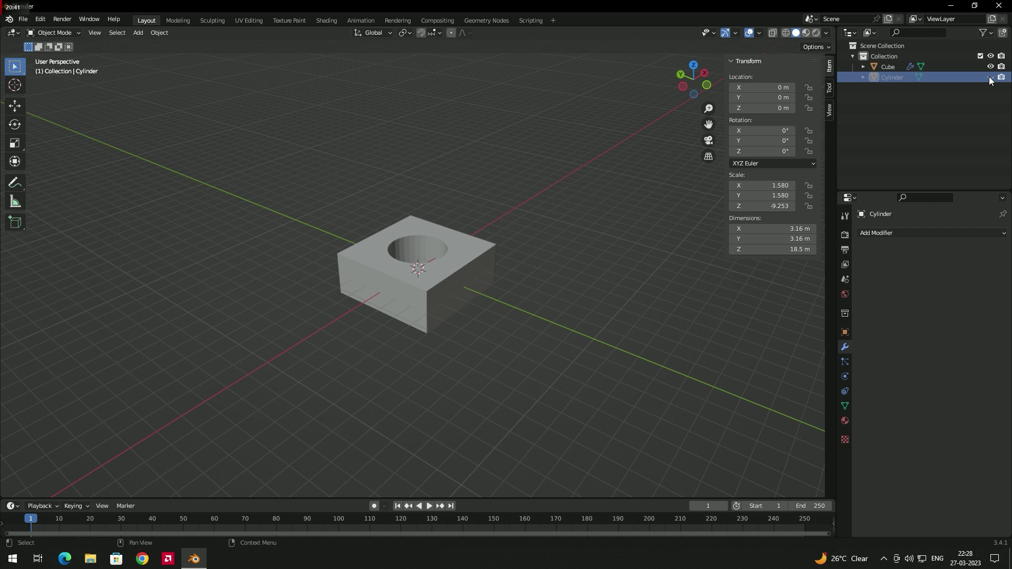
middle_click_drag(520, 192, 453, 257)
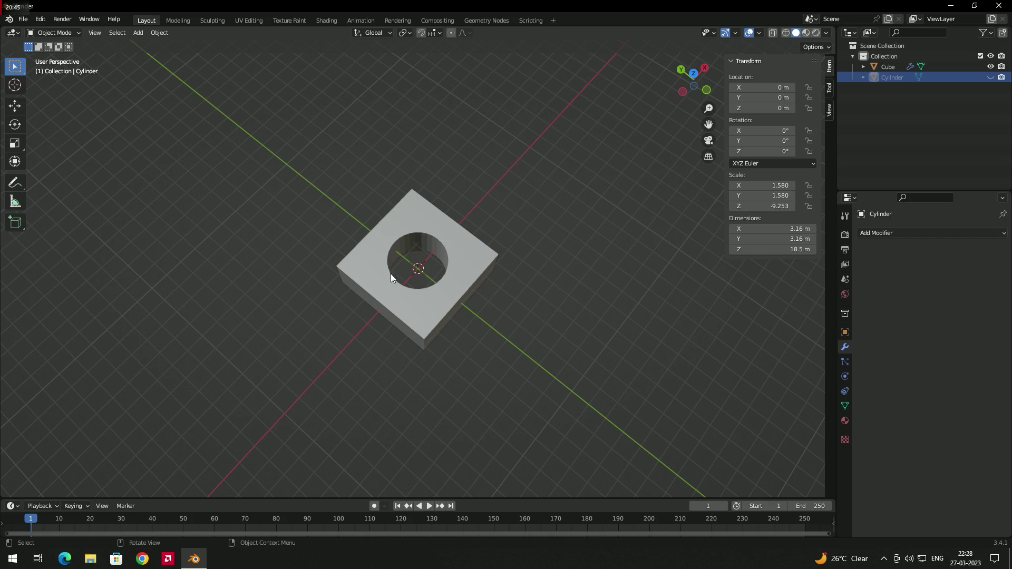
middle_click_drag(391, 274, 489, 150)
middle_click_drag(460, 212, 440, 238)
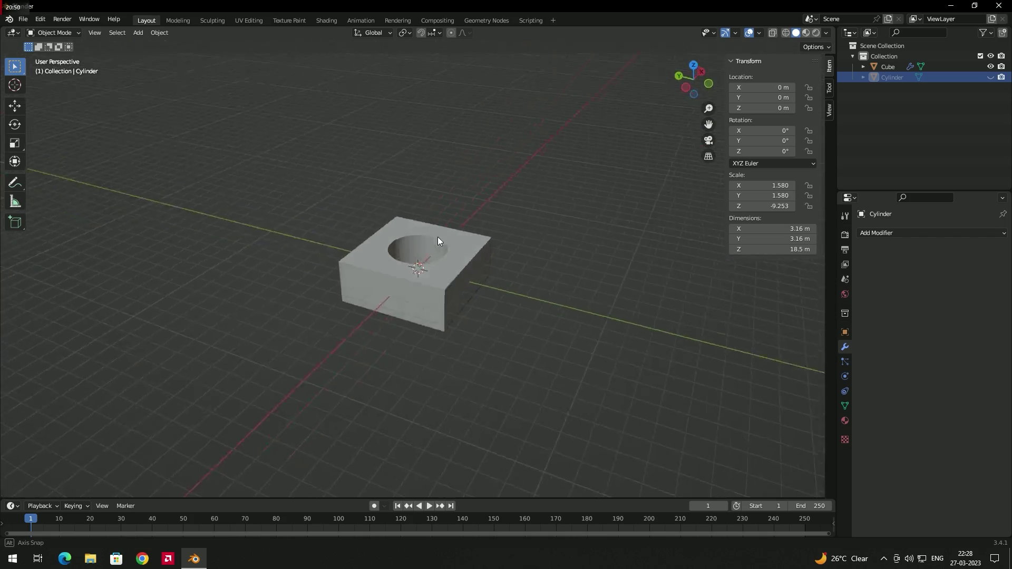
Rotate the cylinder freehand to about -66° X, -10° Y and 50.3° Z, and hide it to inspect the tilted cut.
left_click(991, 78)
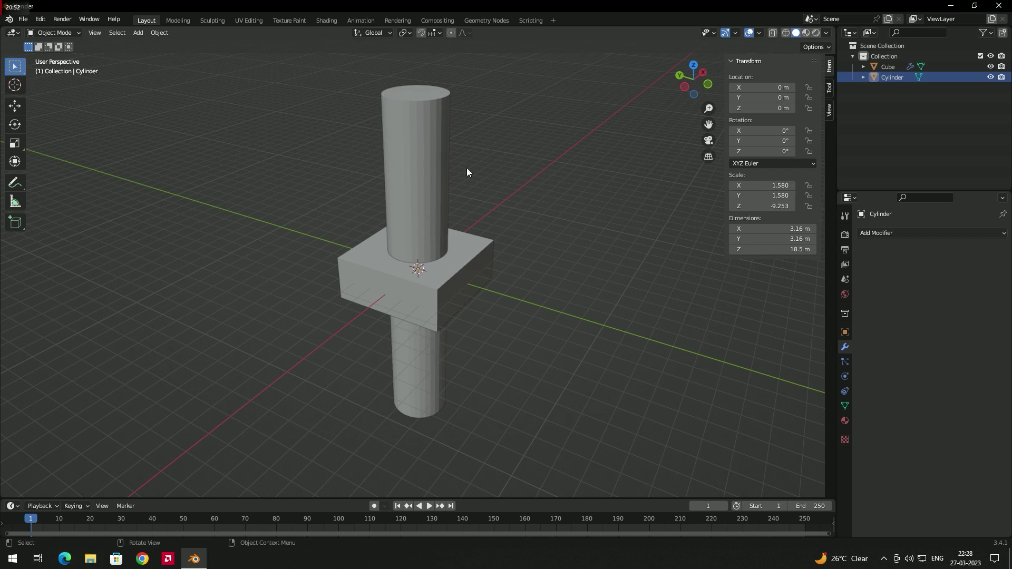
left_click(422, 165)
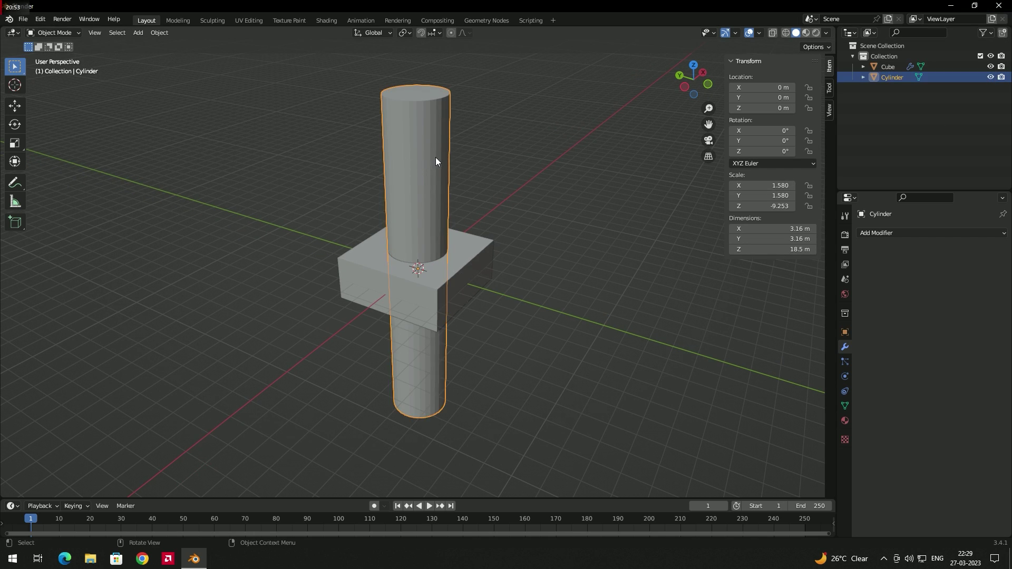
key("r")
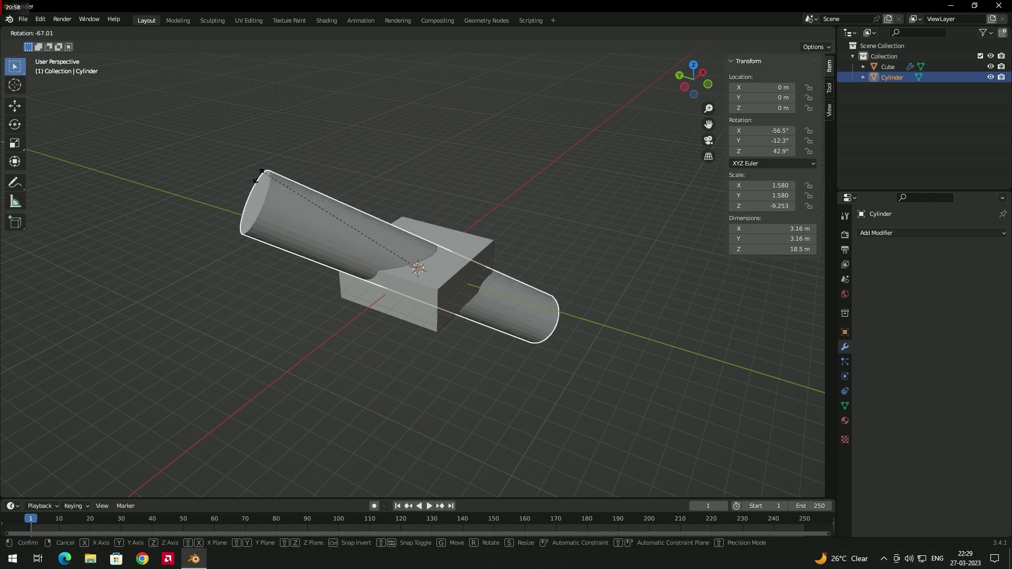
left_click(242, 200)
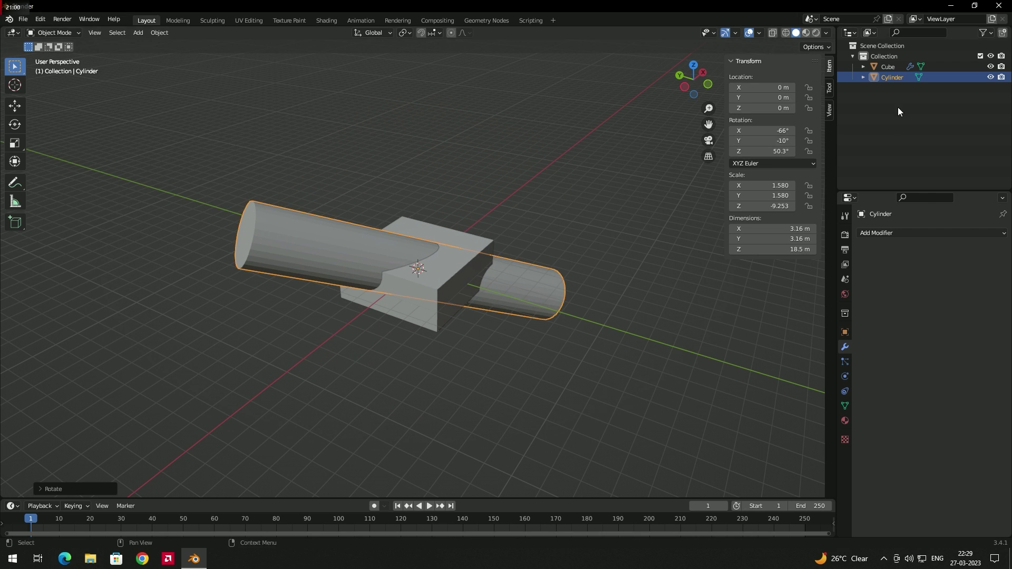
left_click(990, 77)
middle_click_drag(481, 305, 501, 282)
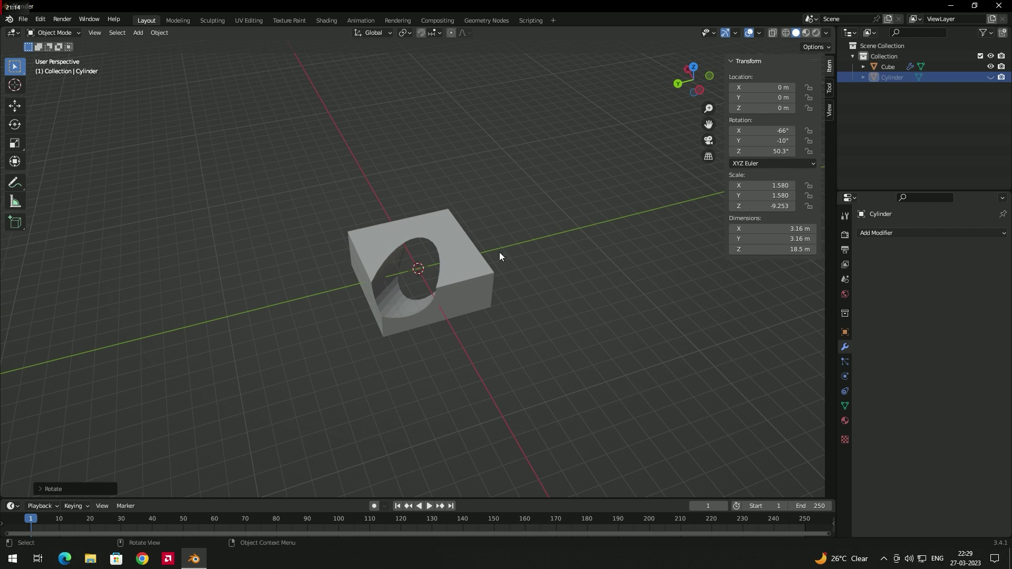
Unhide the tilted cylinder, try deleting it while the Boolean modifier is unapplied, and undo the deletion.
key("alt+h")
middle_click_drag(554, 260, 258, 247)
left_click(321, 255)
key("Delete")
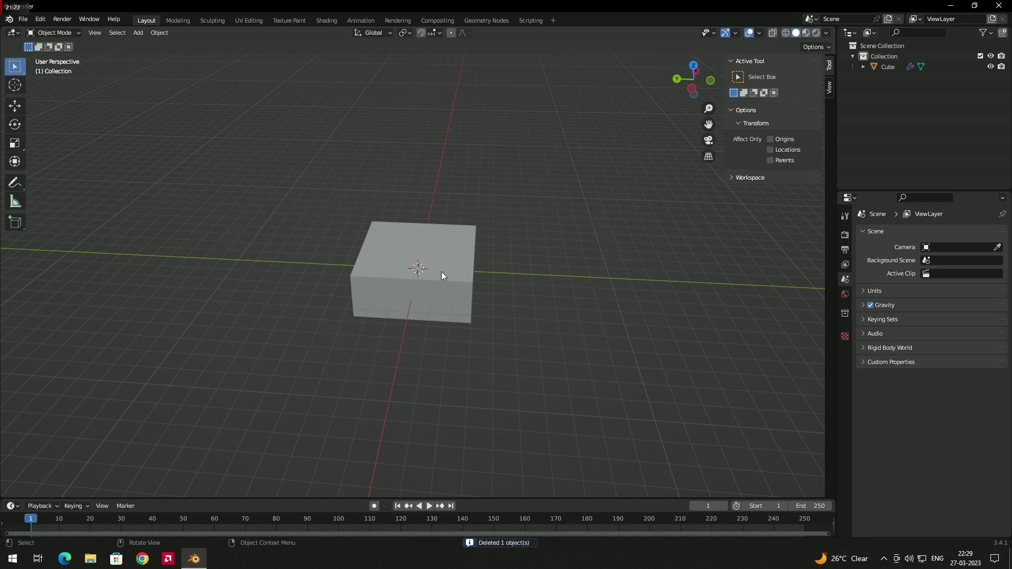
key("ctrl+z")
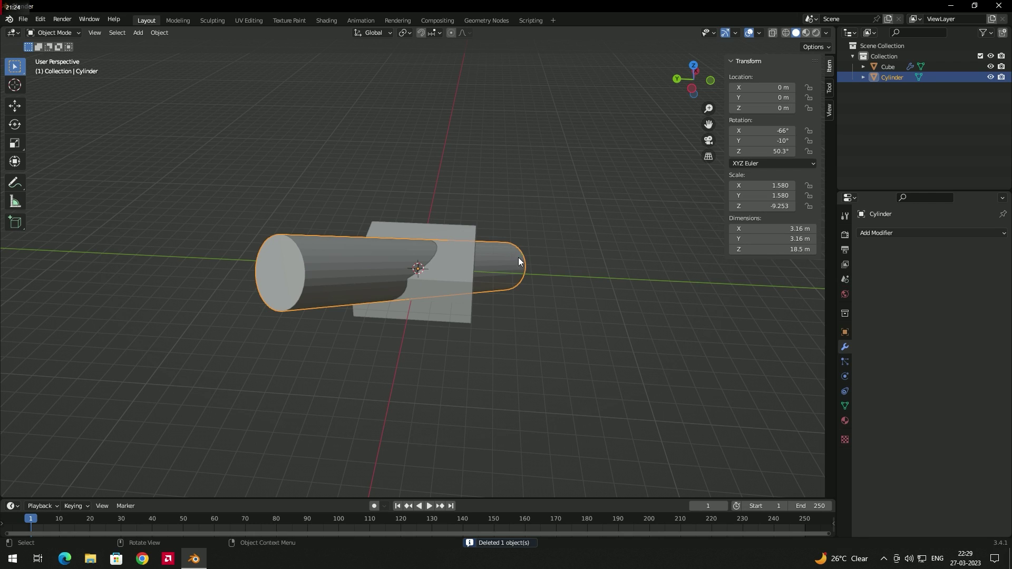
Select the block and apply its Boolean modifier.
left_click(602, 238)
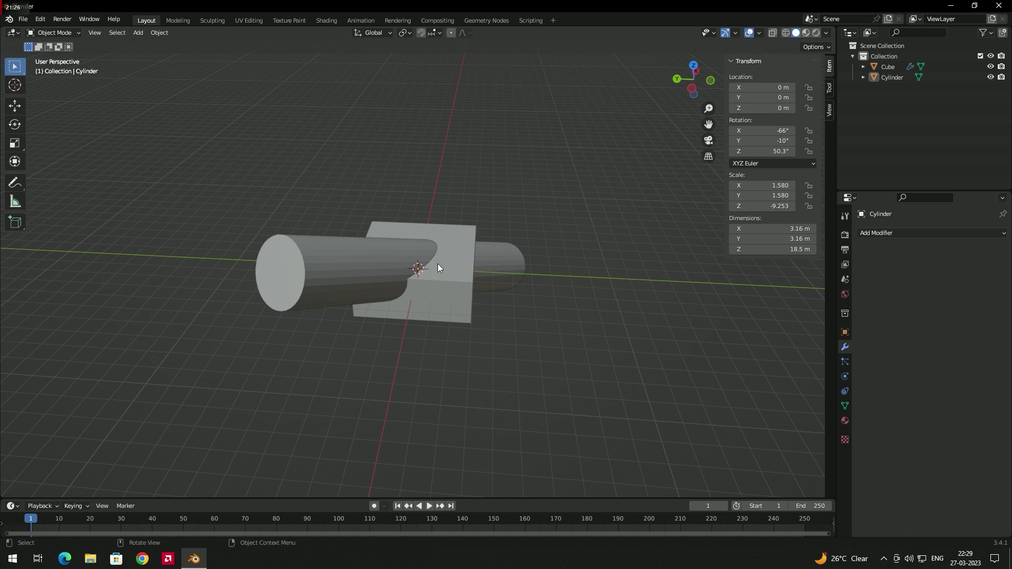
left_click(308, 282)
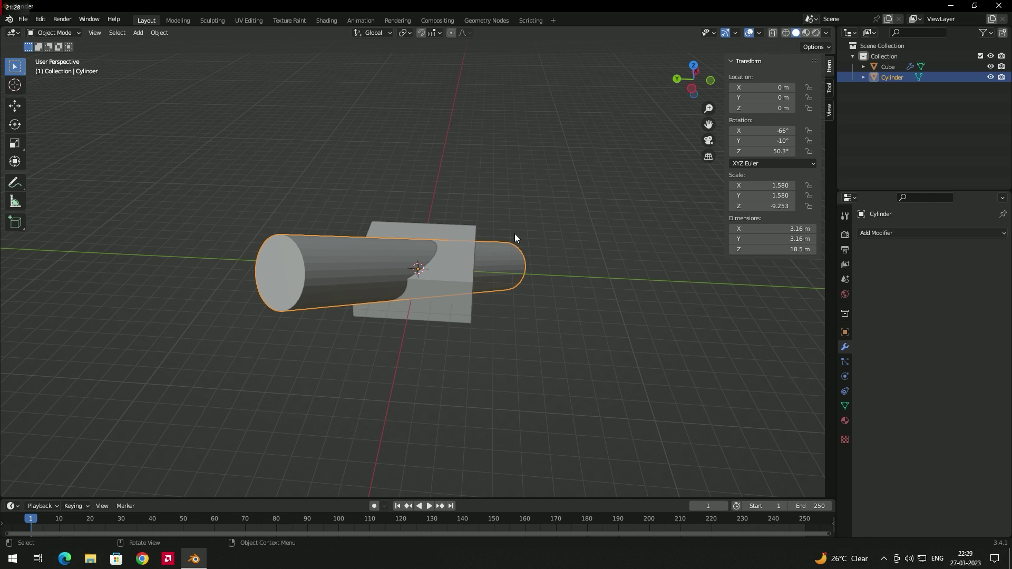
left_click(459, 314)
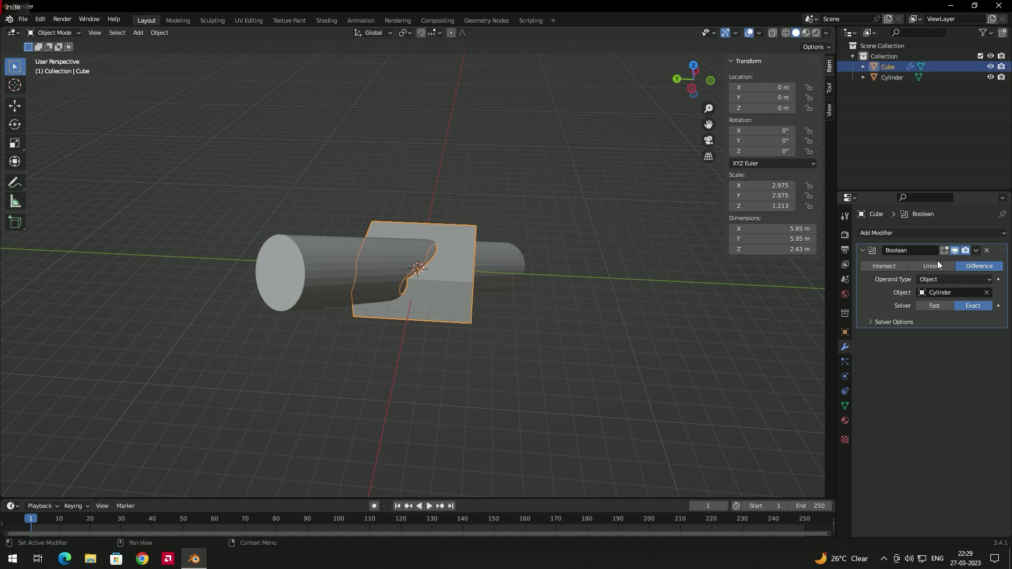
left_click(976, 251)
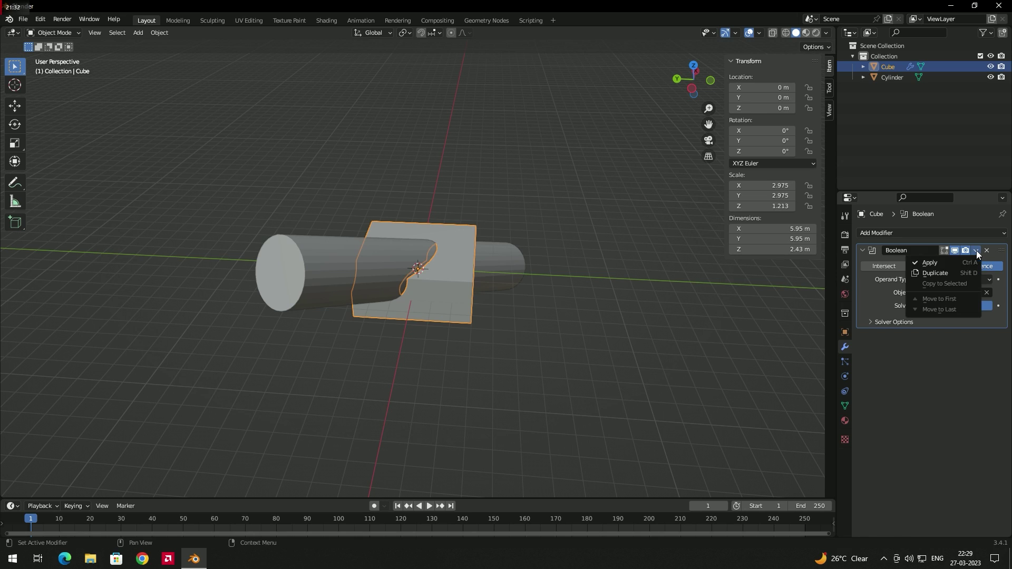
left_click(947, 260)
Delete the cylinder, inspect the cut in the block, and undo back to before the Boolean modifier was applied.
left_click(566, 272)
left_click(511, 262)
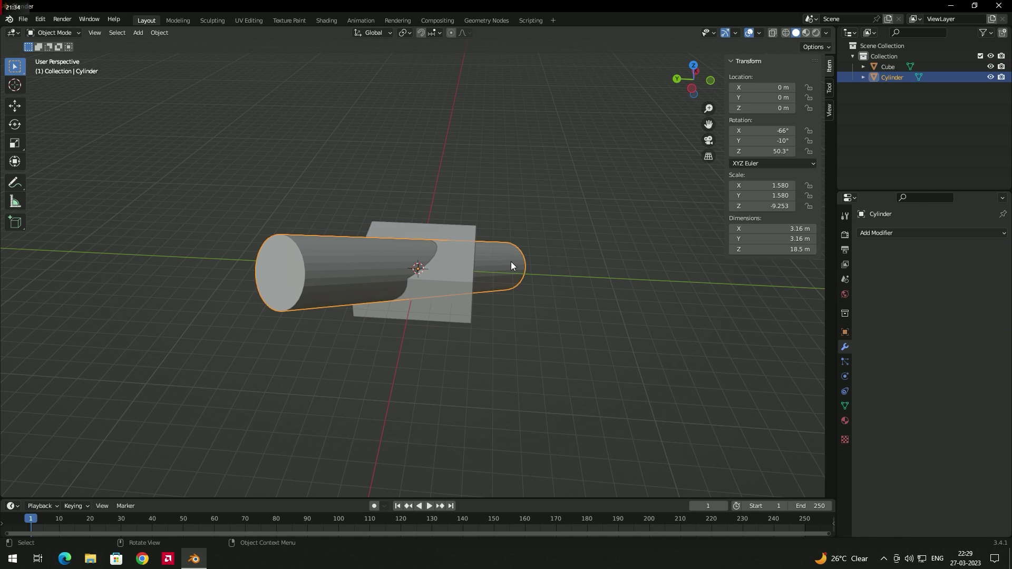
key("Delete")
middle_click_drag(427, 312, 457, 310)
key("ctrl+z")
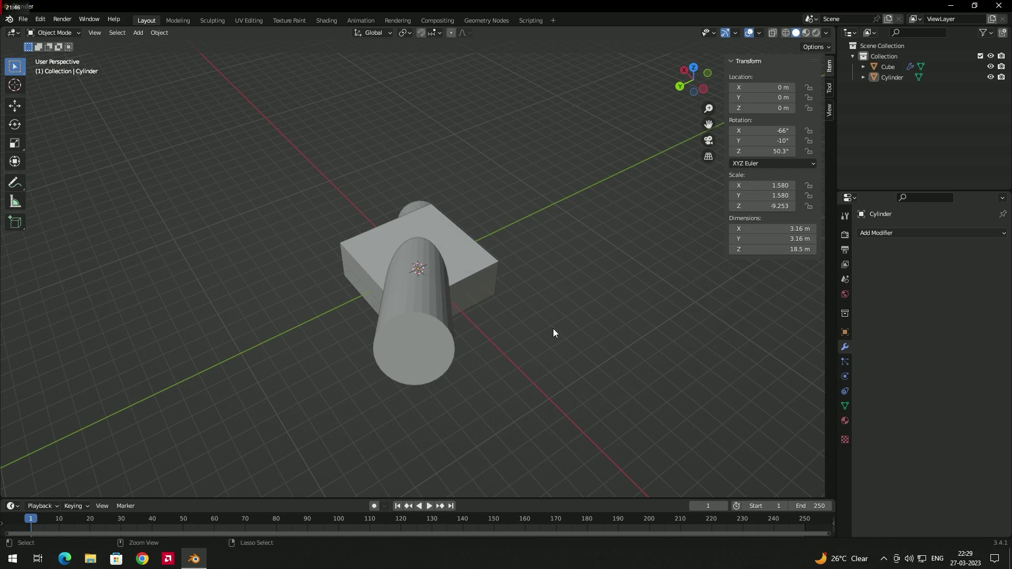
Clear the cylinder's rotation so it stands upright through the block.
key("h")
key("alt+h")
key("alt+r")
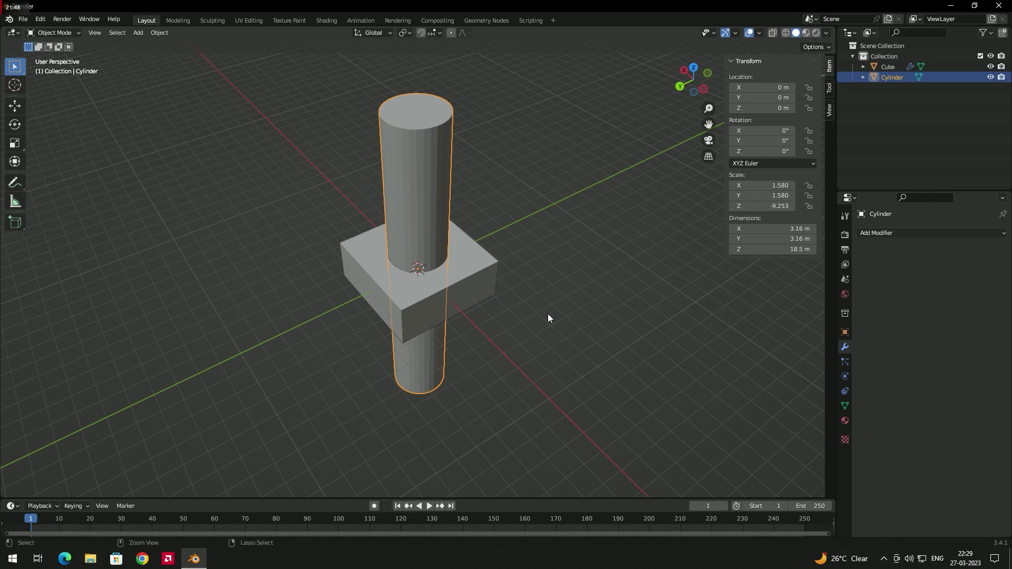
Check the block's Boolean modifier options and delete the upright cylinder.
left_click(491, 267)
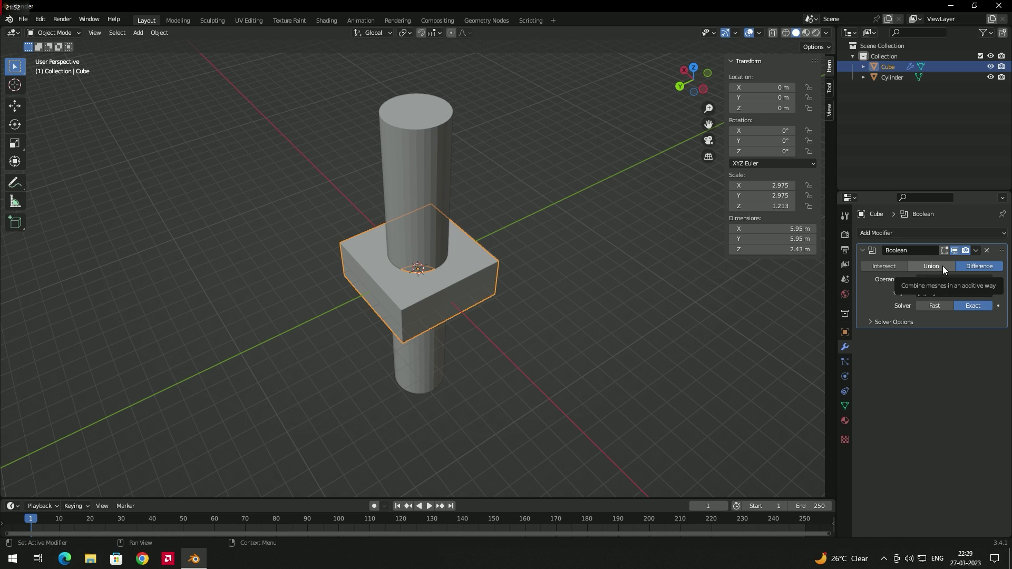
left_click(599, 266)
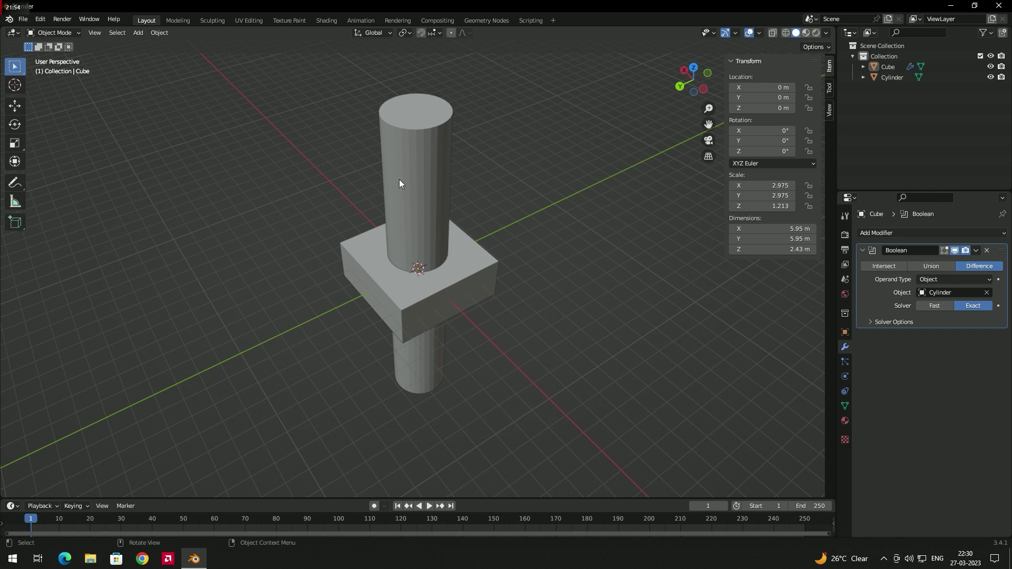
left_click(410, 186)
key("Delete")
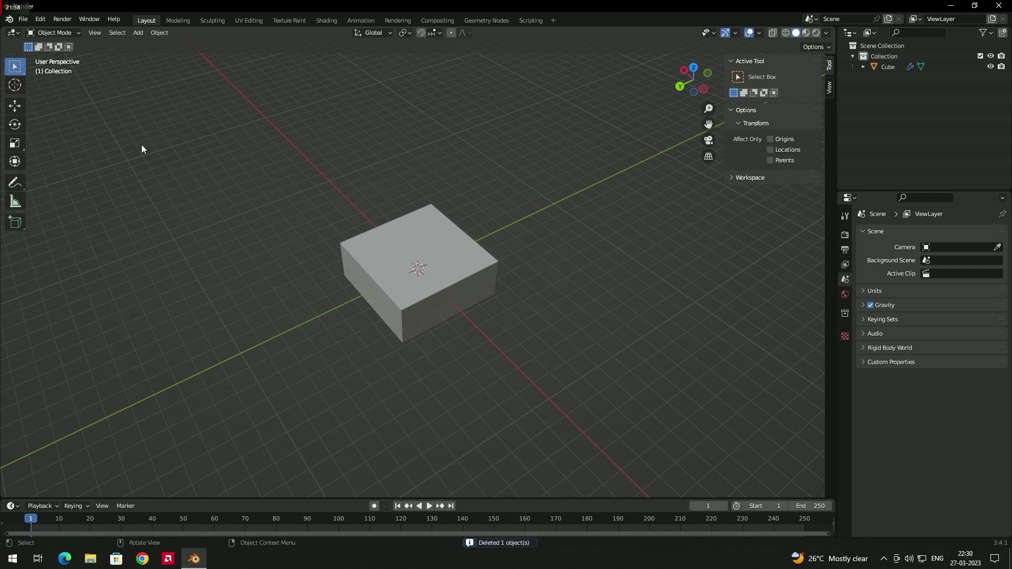
Add a UV sphere scaled to about 5.45 m and move it to overlap the block's corner near X -1.47, Y -3.41, Z 0.73 m.
key("shift+a")
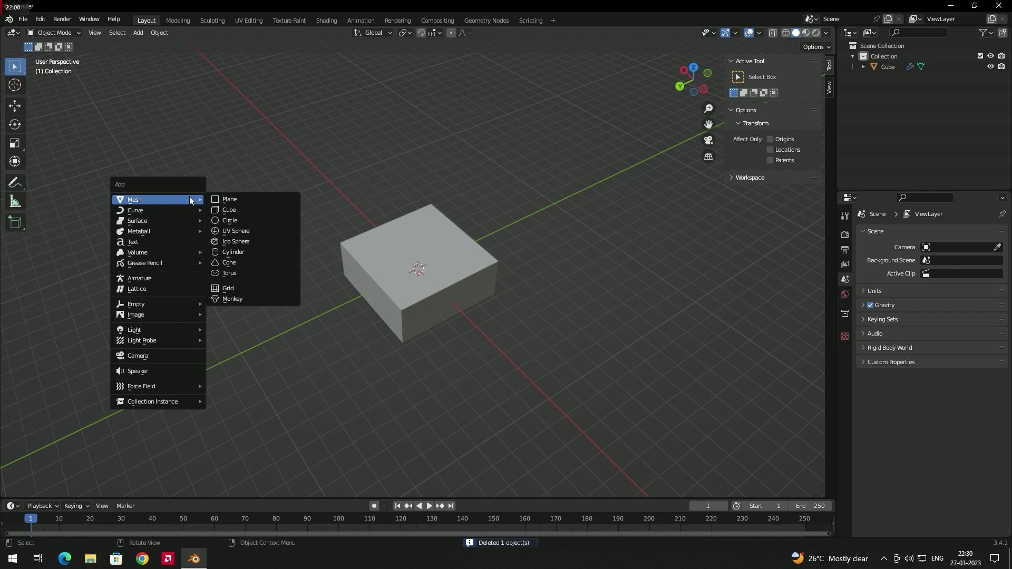
left_click(251, 230)
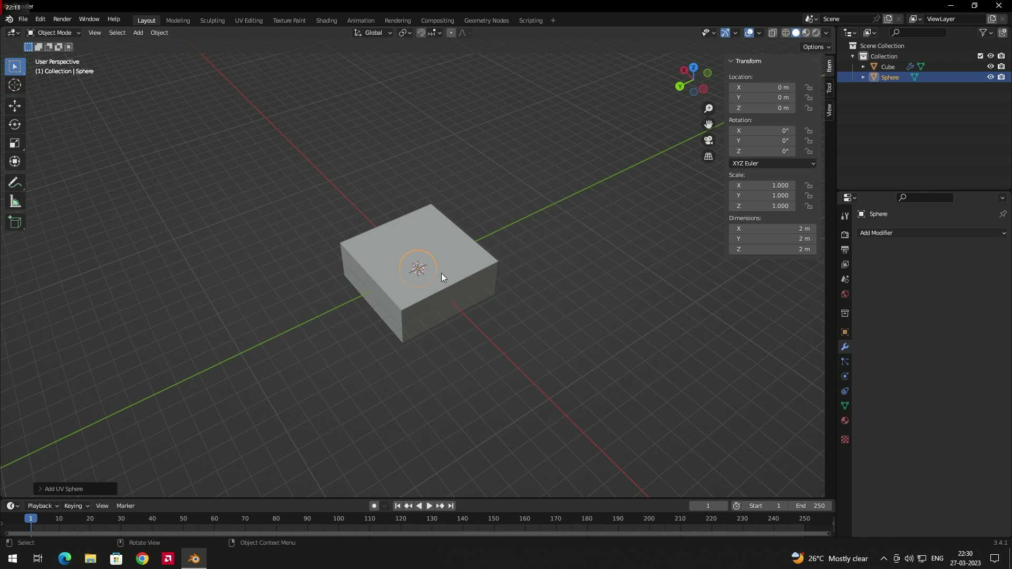
key("s")
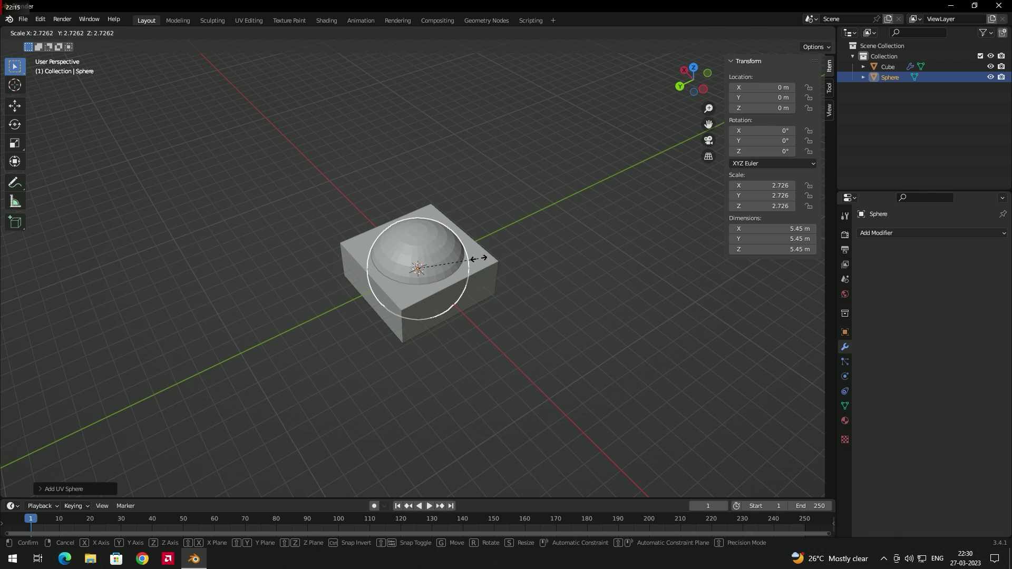
left_click(482, 258)
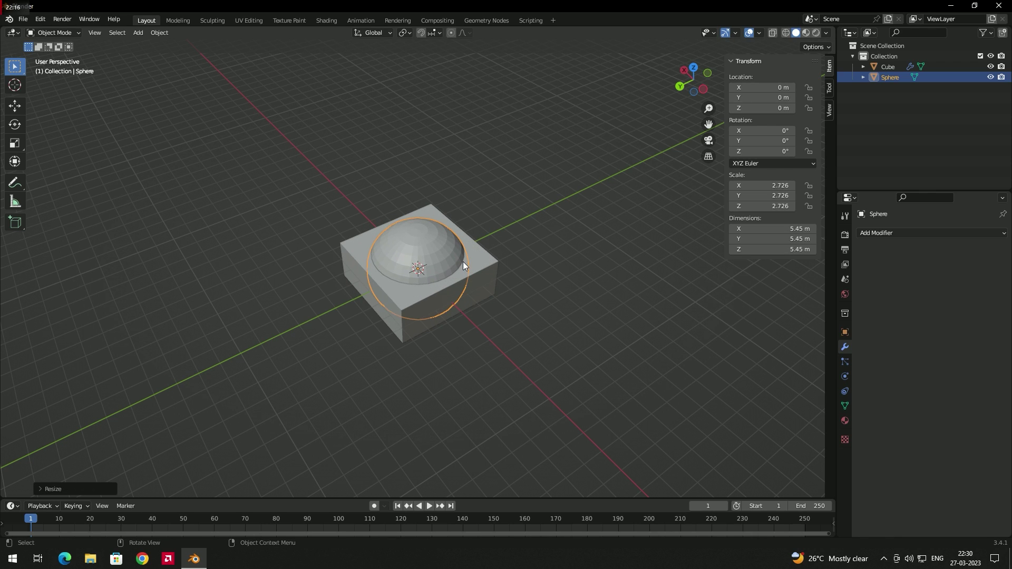
key("g")
left_click(530, 241)
left_click(555, 290)
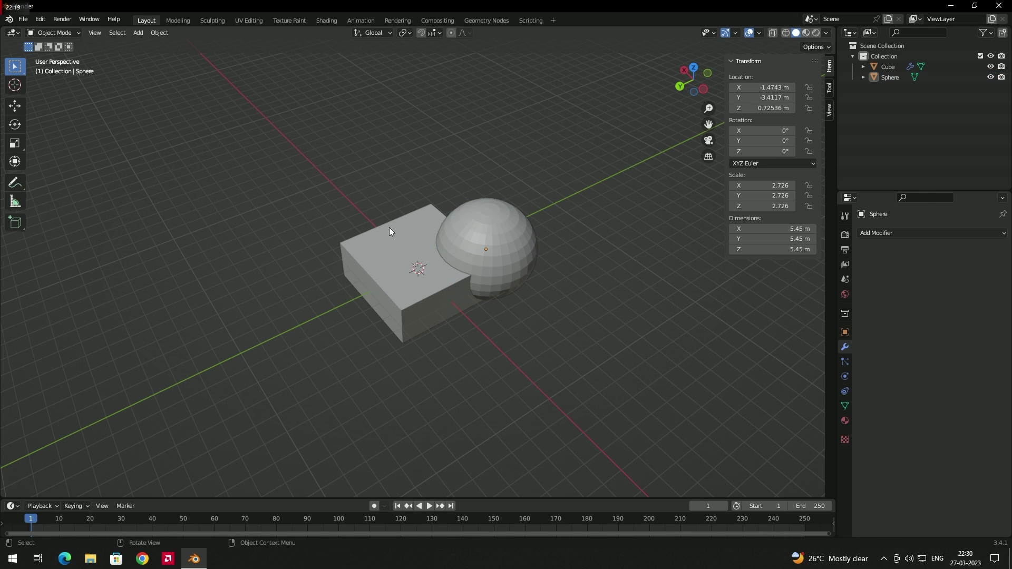
Set the block's Boolean modifier to Union and pick the sphere as its operand object.
left_click_drag(342, 156, 548, 351)
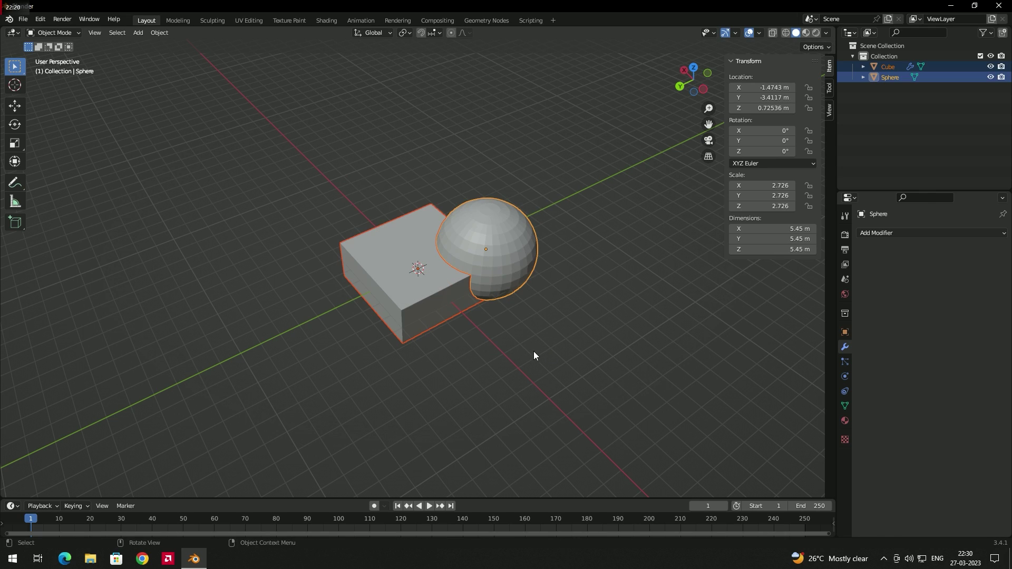
left_click(437, 306)
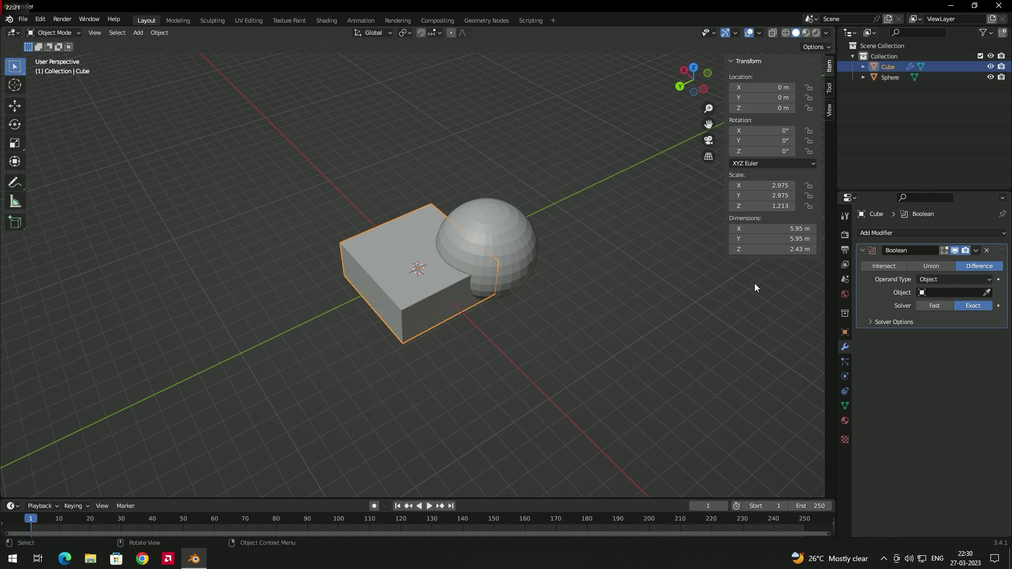
left_click(941, 265)
left_click(987, 293)
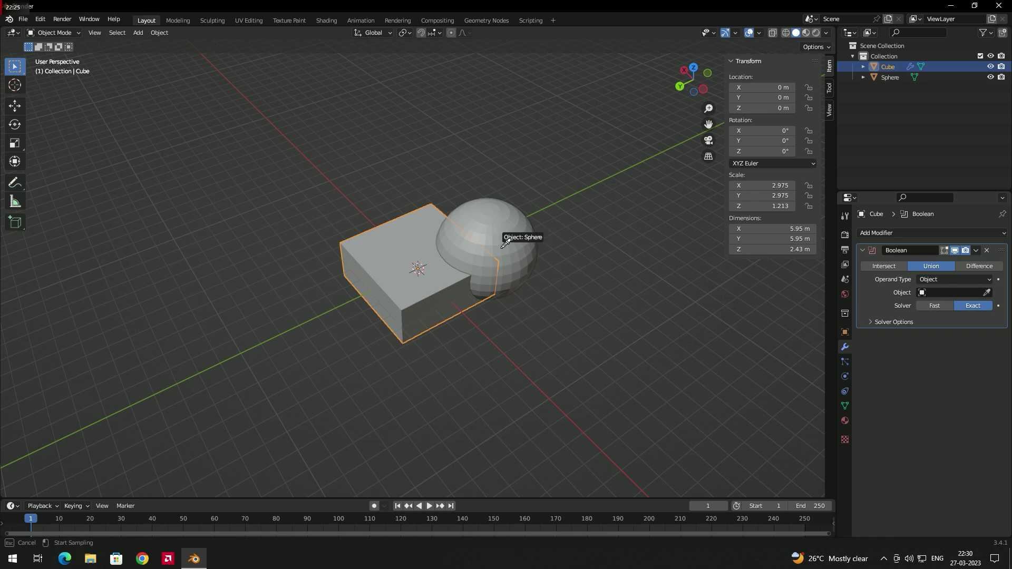
left_click(505, 244)
left_click(599, 249)
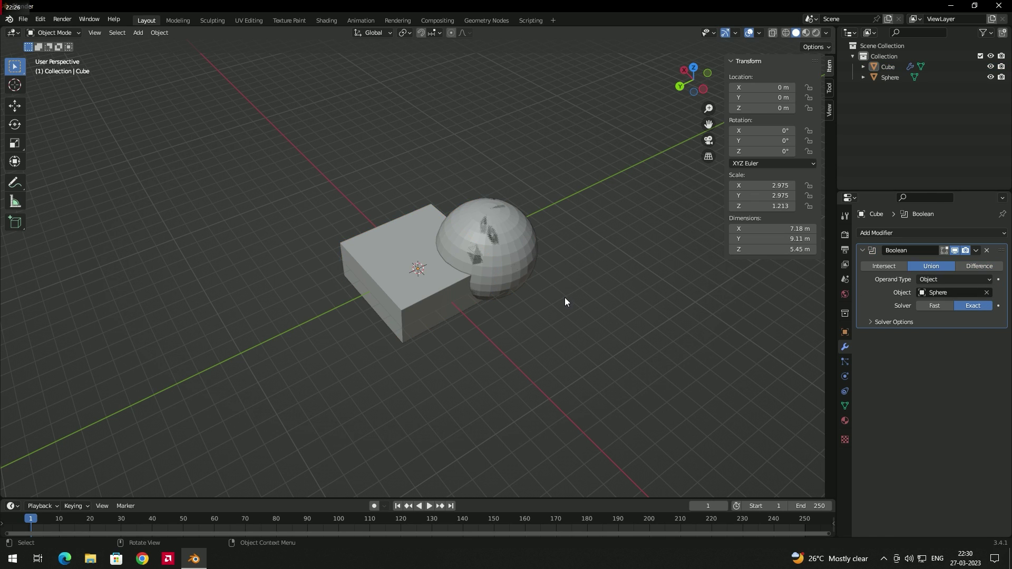
Hide the sphere in the viewport and inspect the union on the block.
left_click(437, 299)
mouse_move(403, 334)
middle_mouse_down()
mouse_move(397, 286)
mouse_move(430, 274)
mouse_move(419, 332)
middle_mouse_up()
left_click(515, 283)
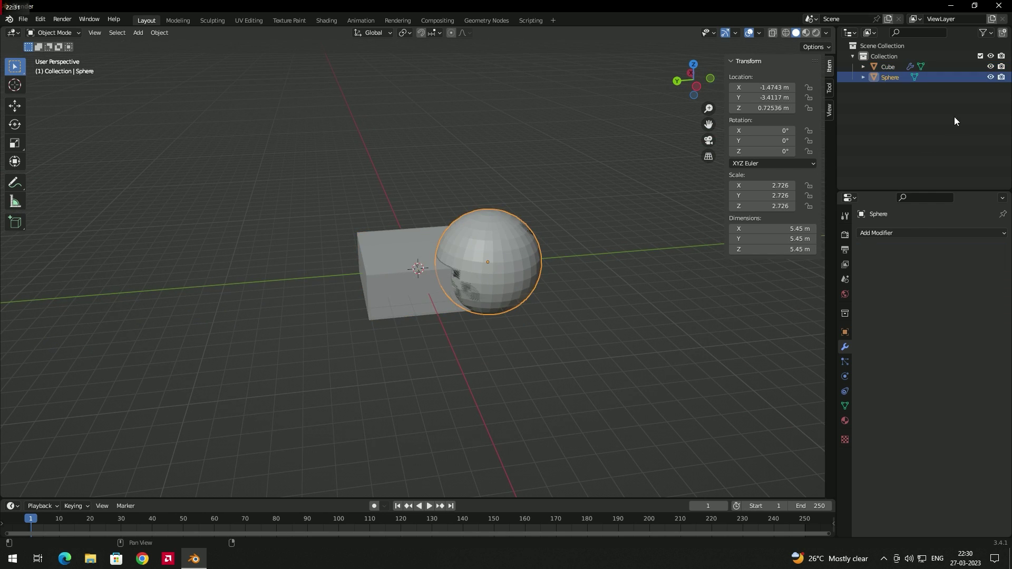
left_click(991, 77)
left_click(444, 307)
middle_click_drag(451, 292, 474, 242)
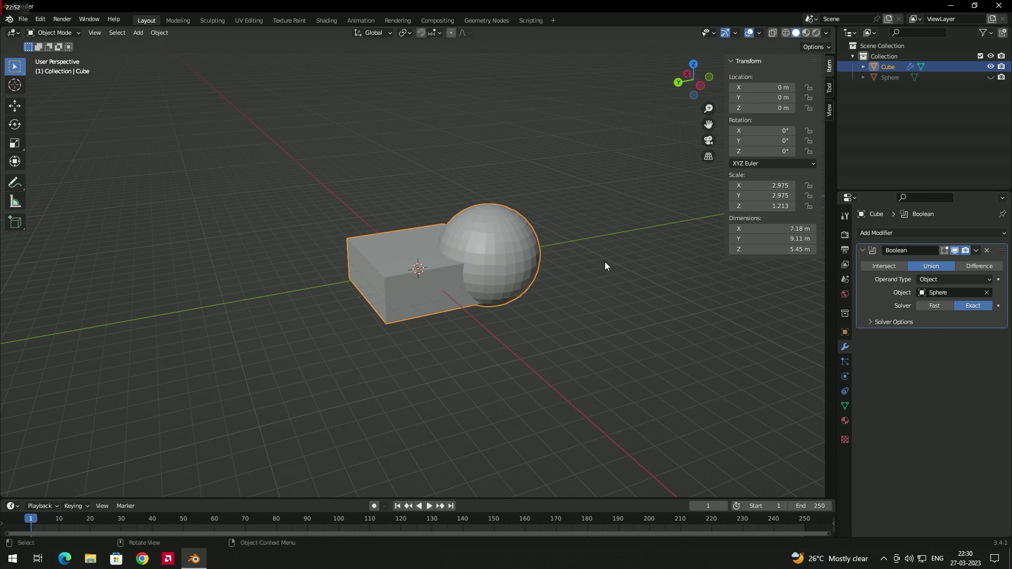
Switch the block's Boolean to Intersect, examine the shape, and show the sphere again.
left_click(882, 264)
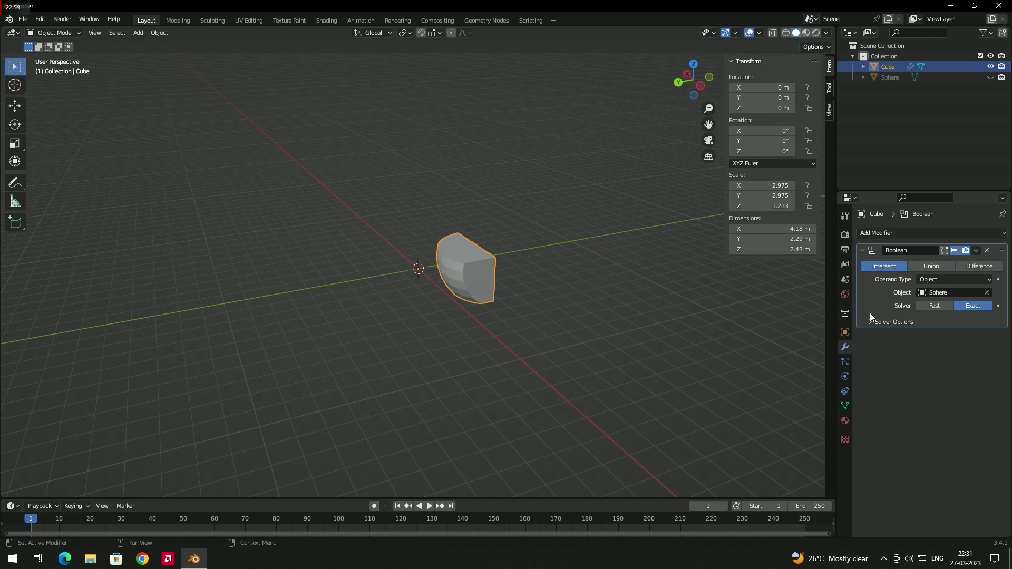
middle_click_drag(457, 260, 459, 218)
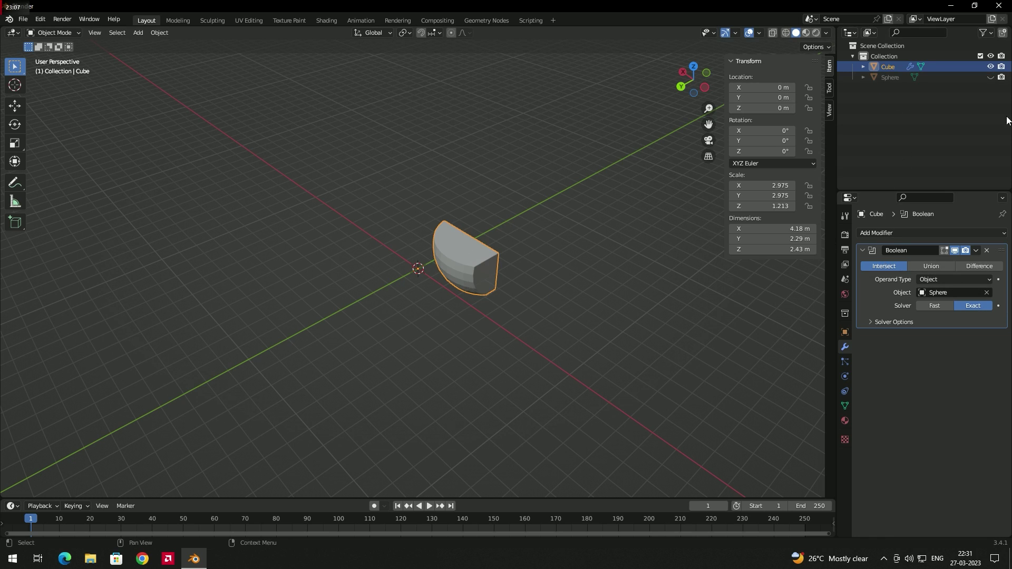
left_click(991, 78)
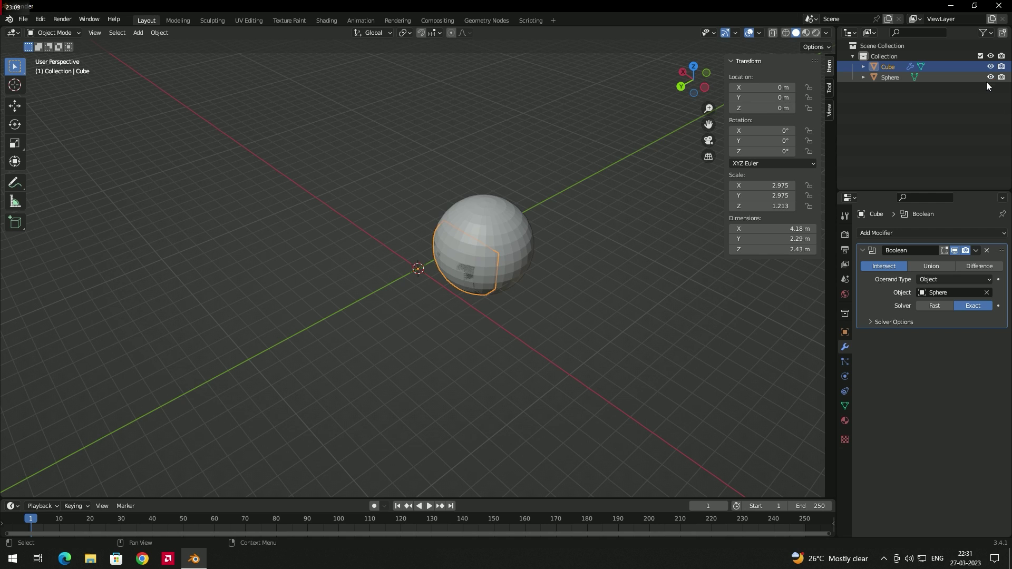
mouse_move(575, 292)
middle_mouse_down()
mouse_move(476, 231)
mouse_move(571, 296)
middle_mouse_up()
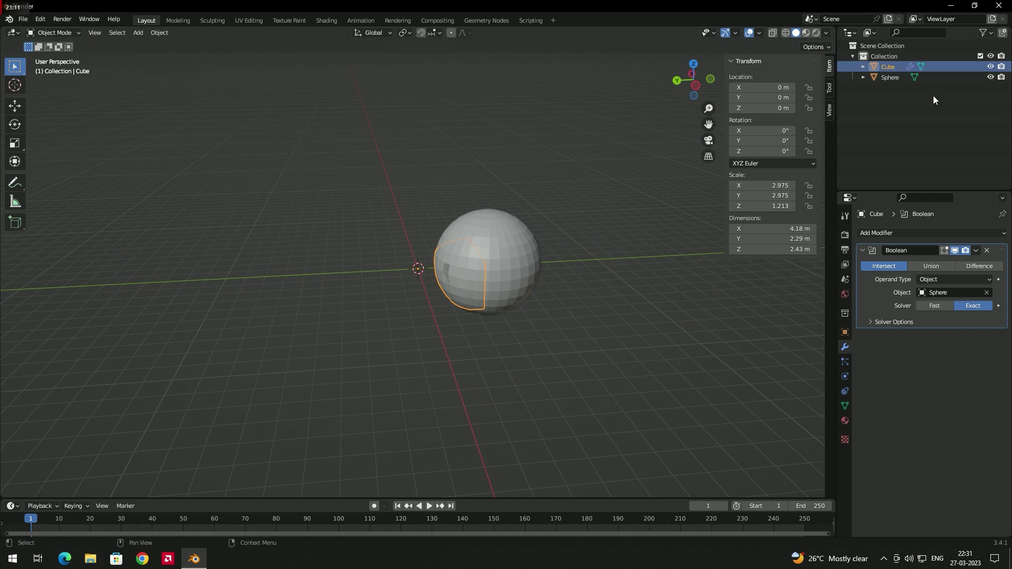
Switch the block's Boolean to Difference and compare the block with the overlapping sphere.
left_click(979, 266)
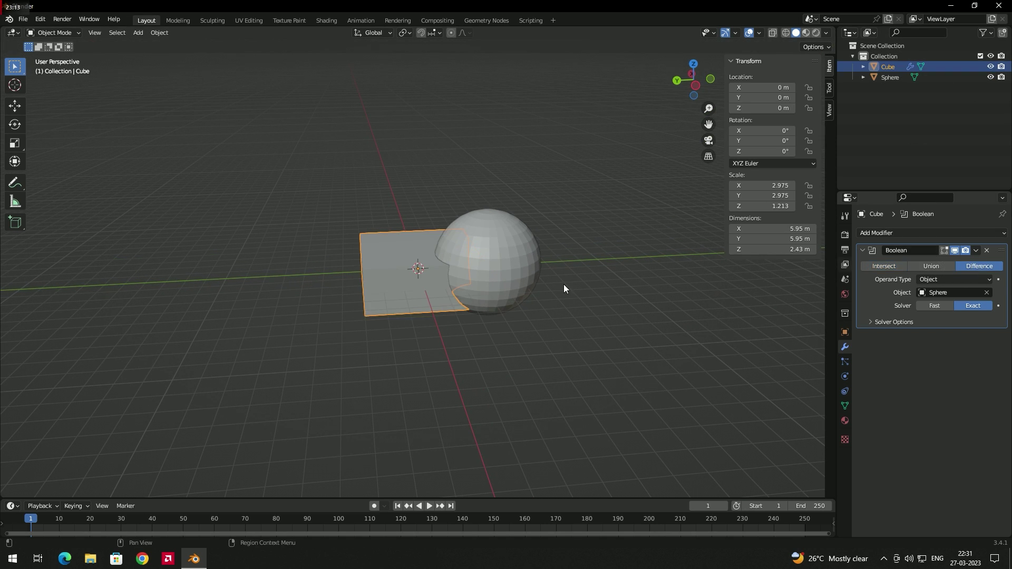
left_click(518, 317)
middle_click_drag(525, 301, 527, 316)
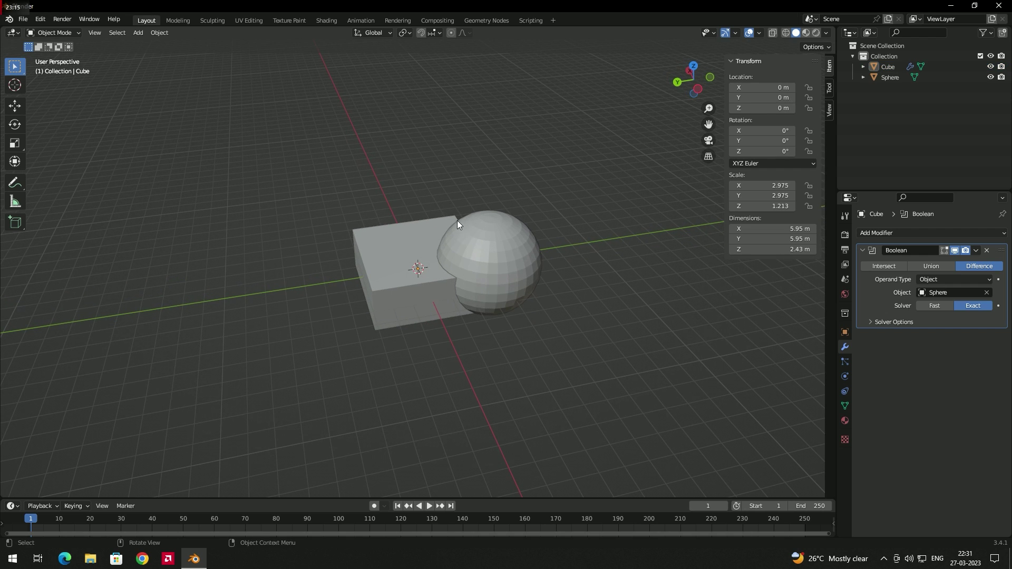
left_click(481, 236)
left_click(401, 247)
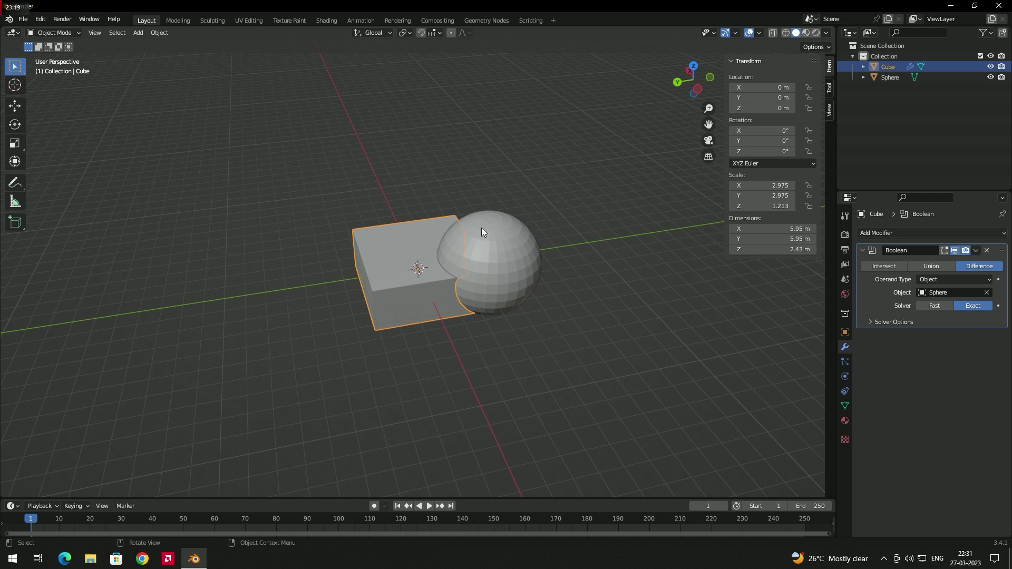
Set the block's Boolean to Intersect and hide the sphere to inspect the shared volume.
left_click(883, 266)
left_click(618, 292)
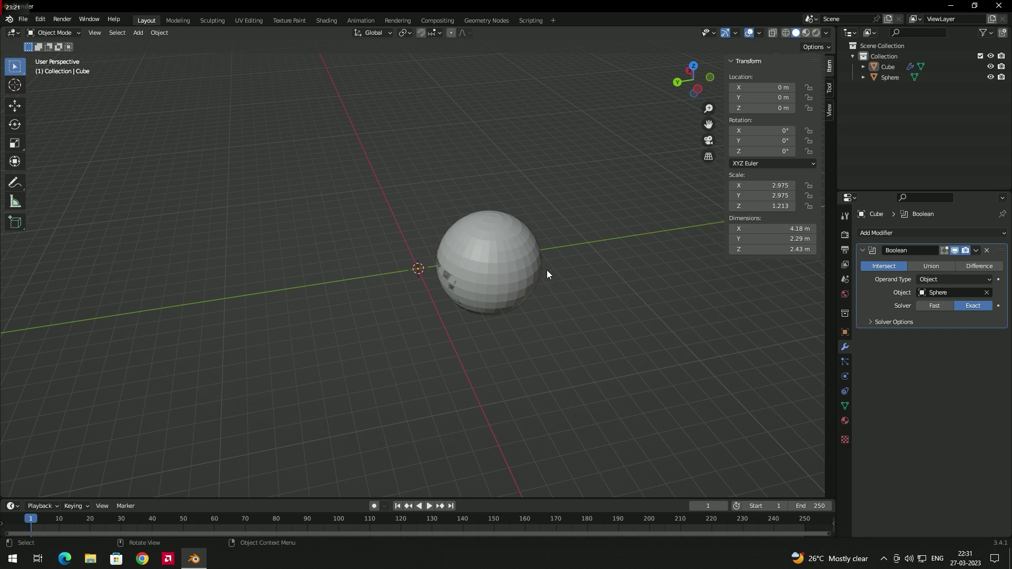
left_click(536, 246)
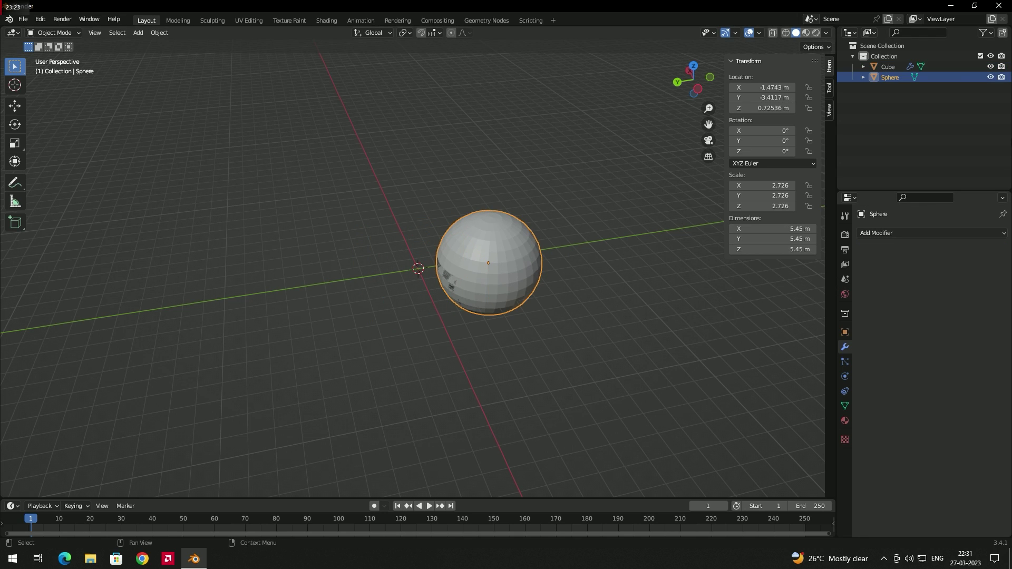
left_click(990, 77)
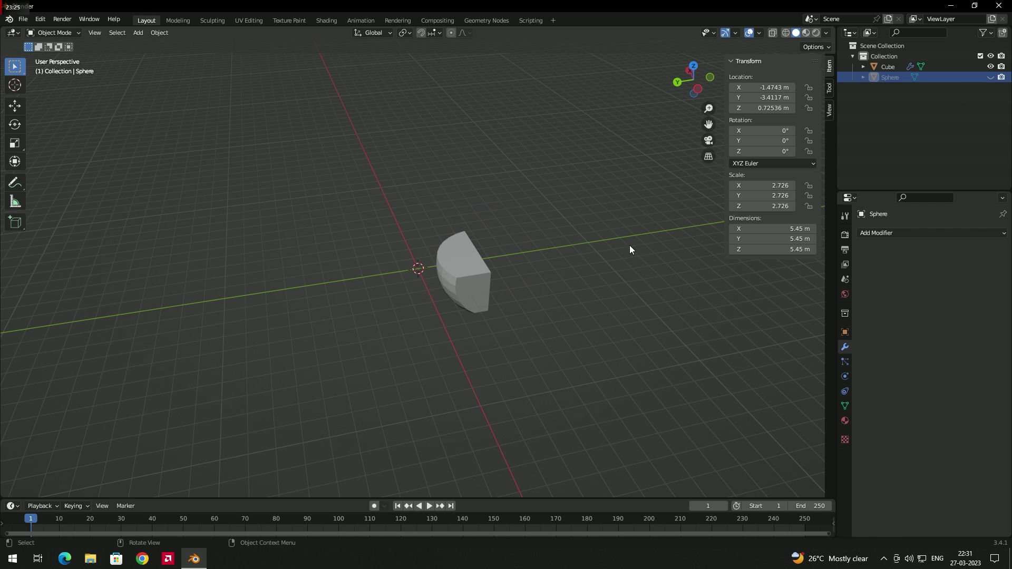
left_click(452, 295)
middle_click_drag(455, 324, 543, 277)
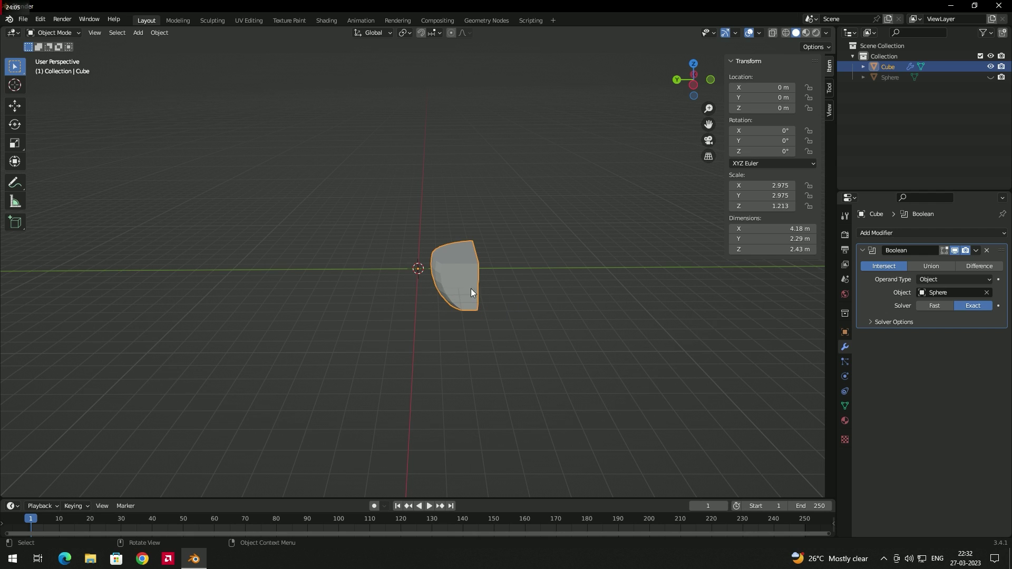
Set the block's Boolean operation to Difference, inspect the spherical cut, and apply the modifier.
left_click(979, 265)
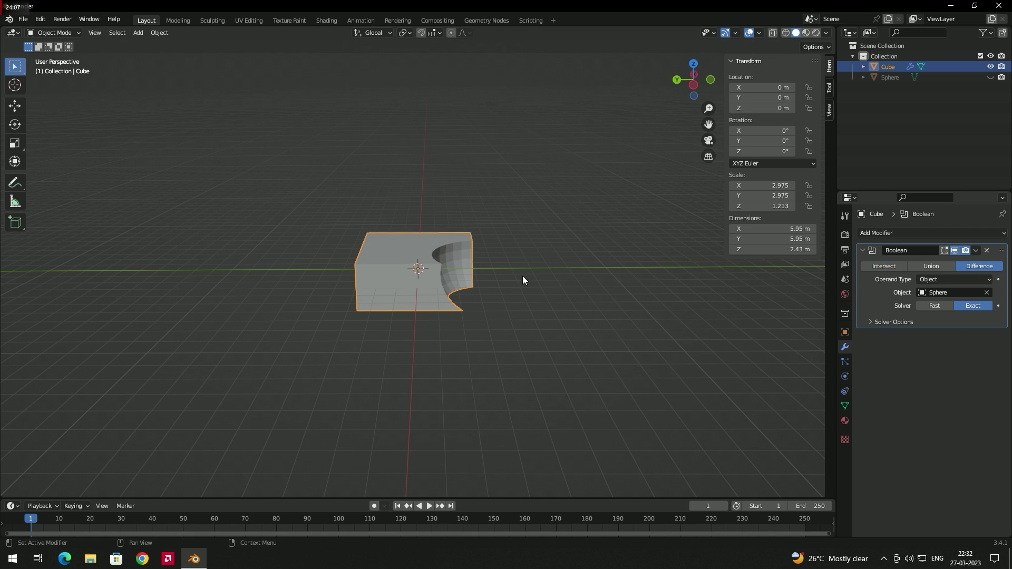
left_click(511, 264)
middle_click_drag(511, 264, 511, 294)
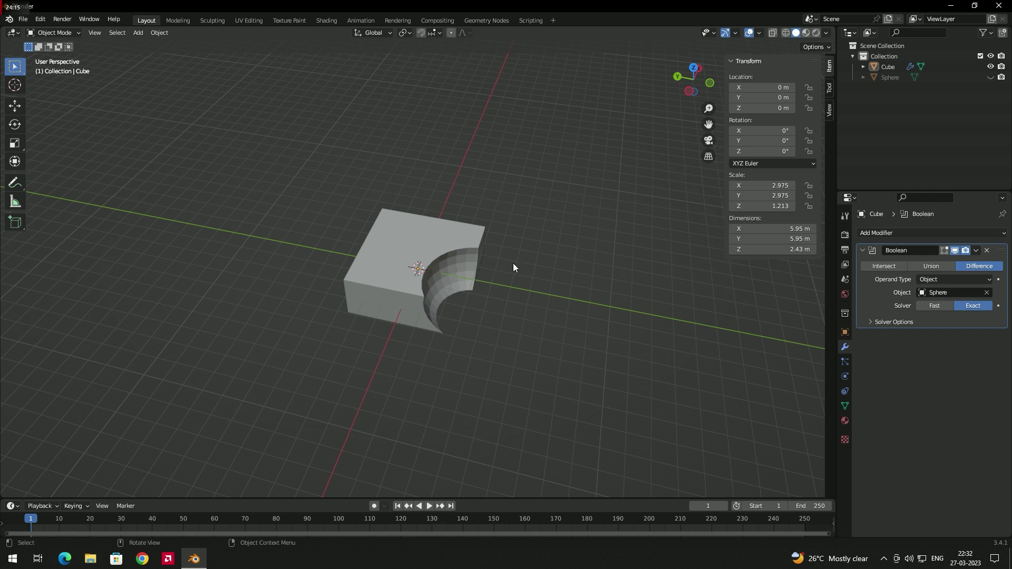
left_click(979, 249)
left_click(960, 261)
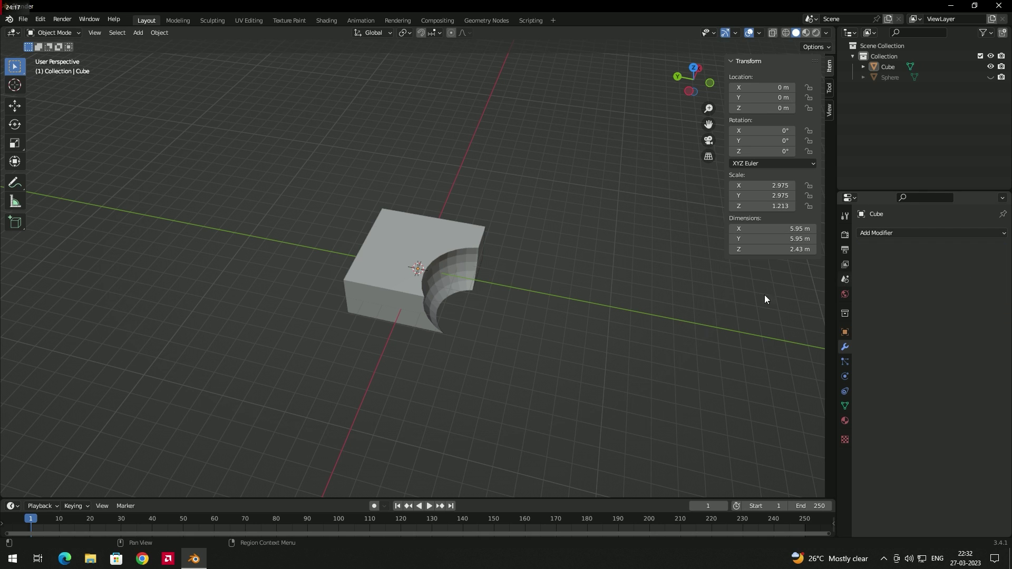
Enter Edit Mode on the block and select a path of faces along the second row of the spherical cut.
left_click(433, 283)
scroll(512, 255, "up", 5)
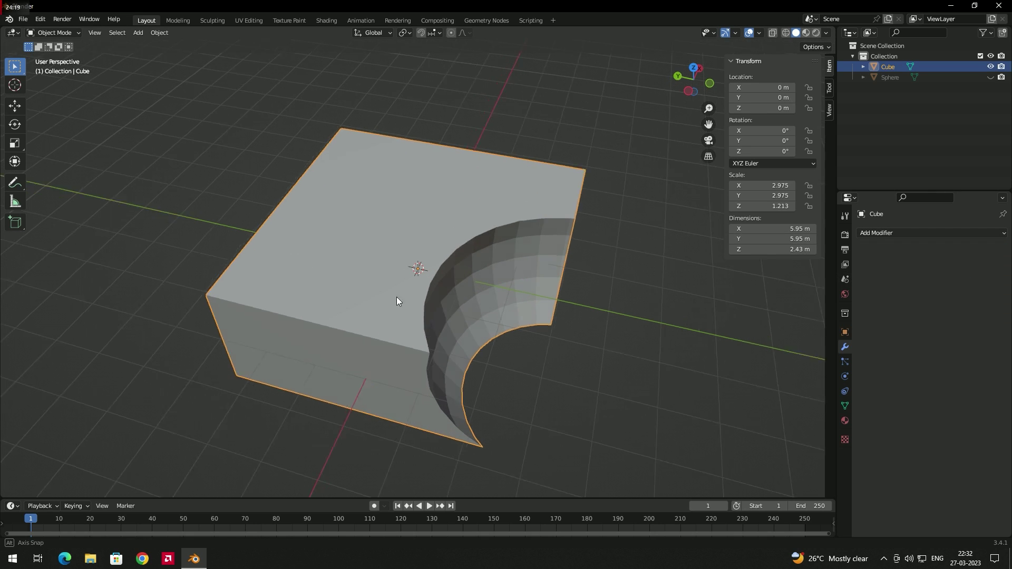
key("Tab")
middle_click_drag(401, 298, 630, 295)
left_click(446, 296)
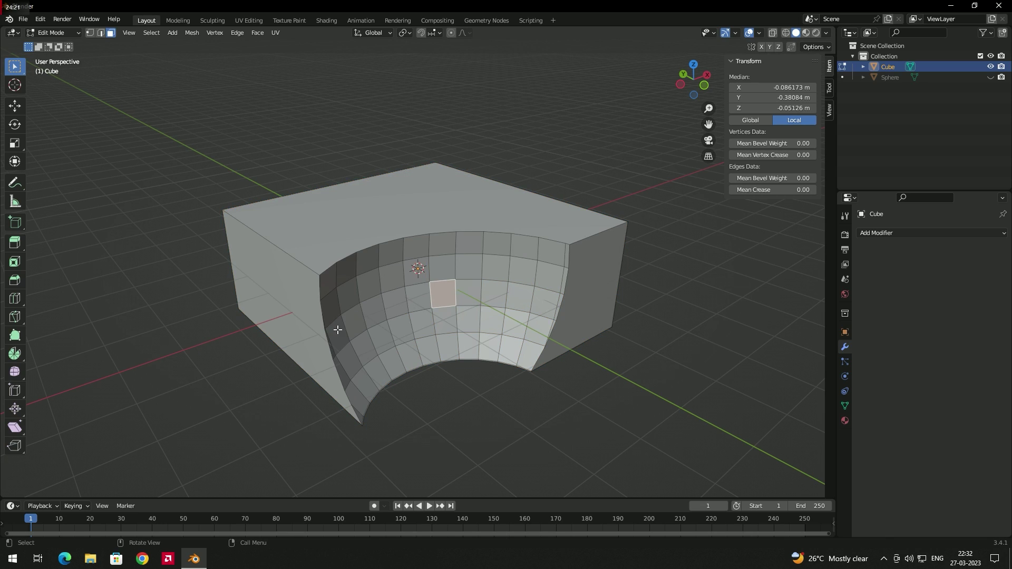
left_click(338, 331)
left_click(541, 270)
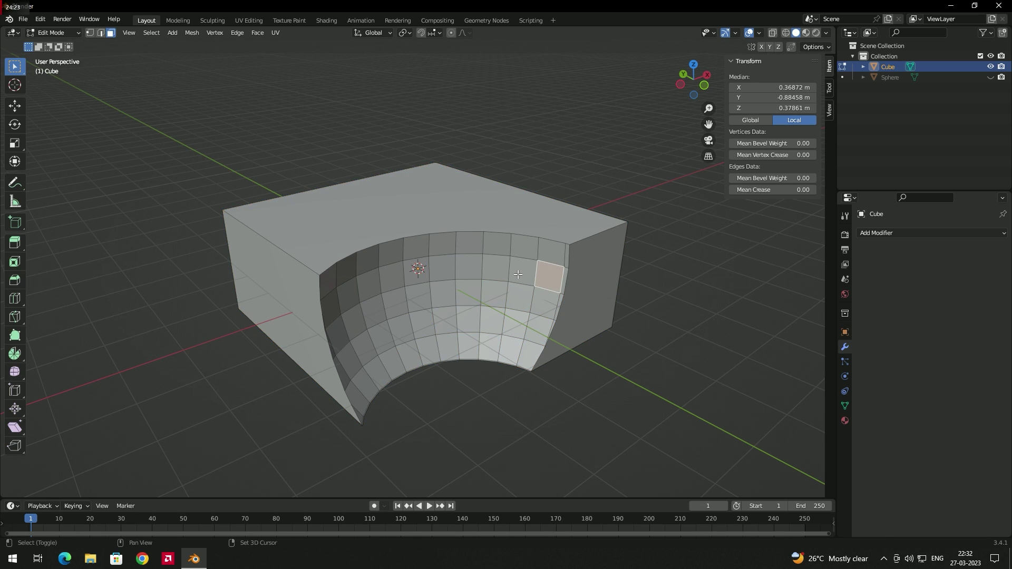
left_click(378, 287, "ctrl")
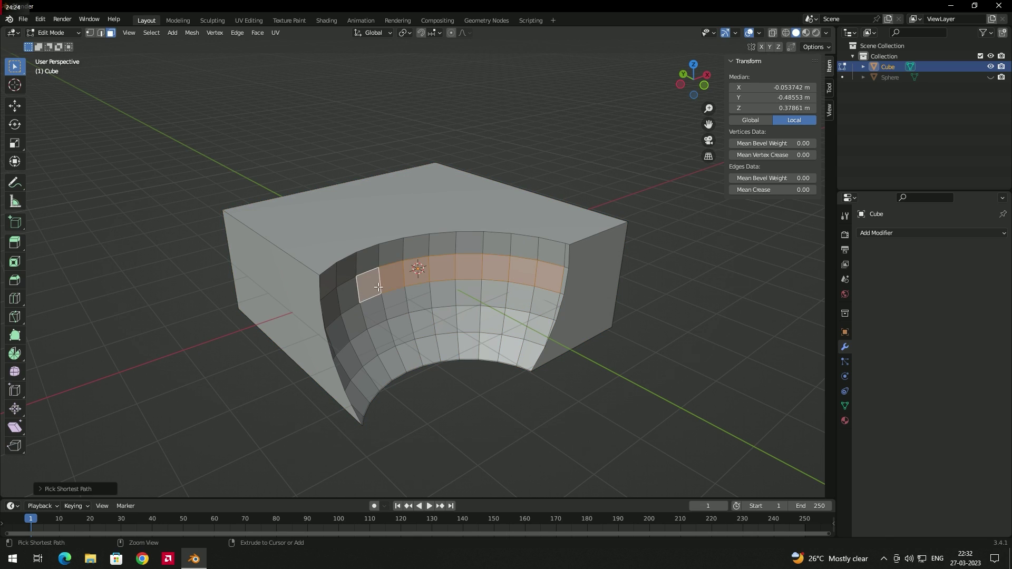
Extrude the selected row of faces outward from the spherical cut and clear the selection.
key("e")
left_click(490, 261)
key("alt+a")
middle_click_drag(490, 261, 485, 269)
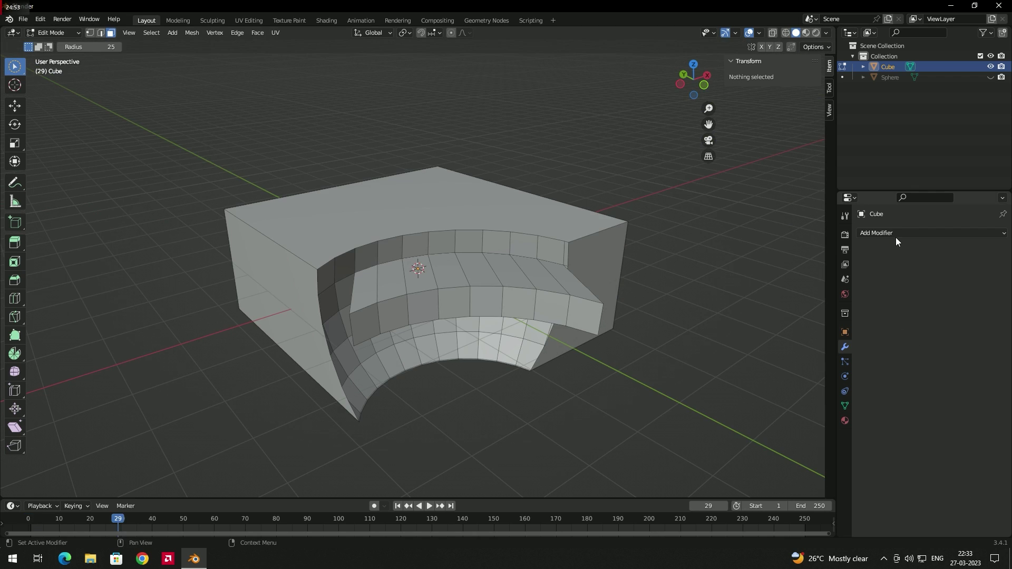
left_click(897, 234)
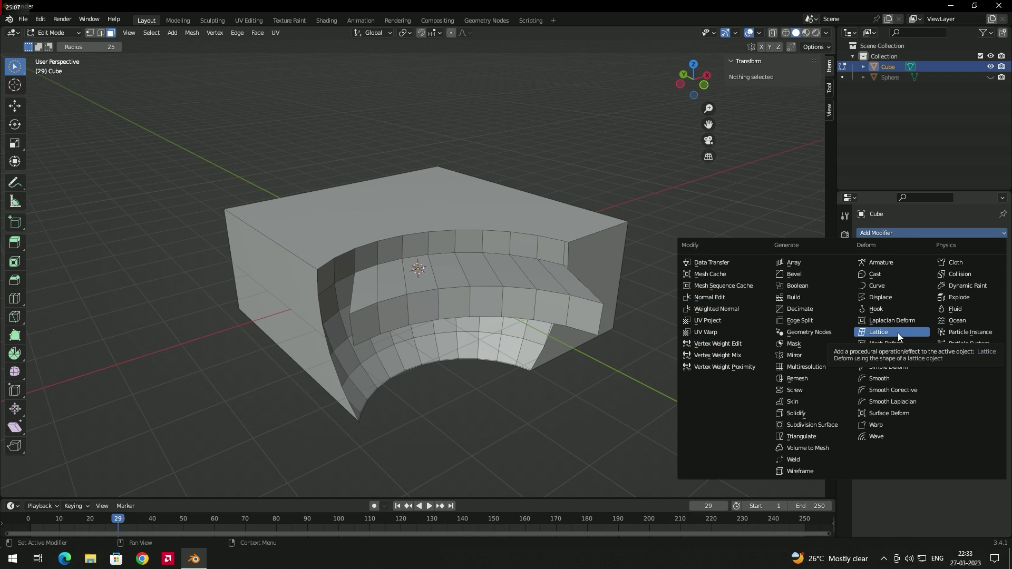
key("Escape")
scroll(540, 306, "down", 3)
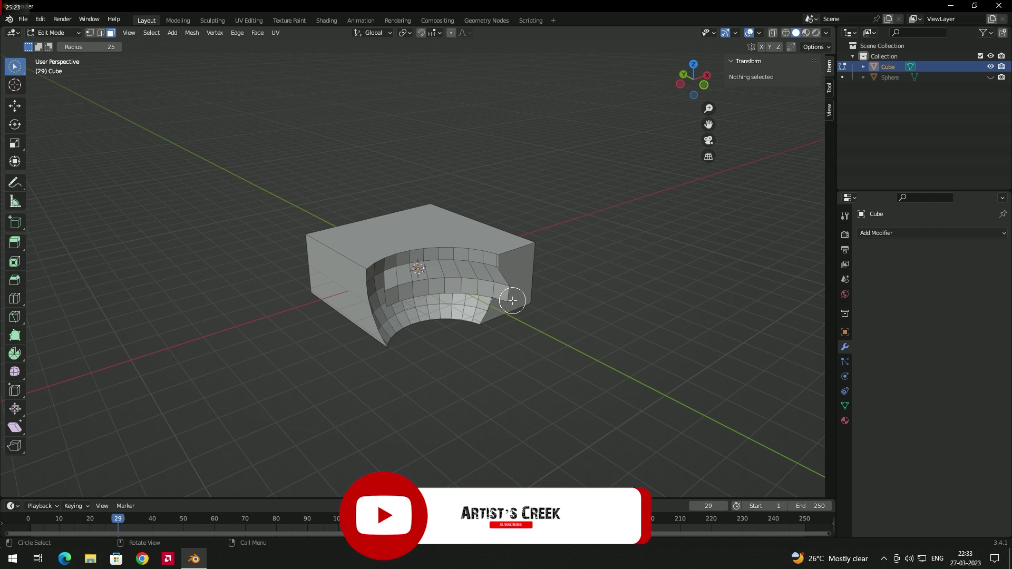